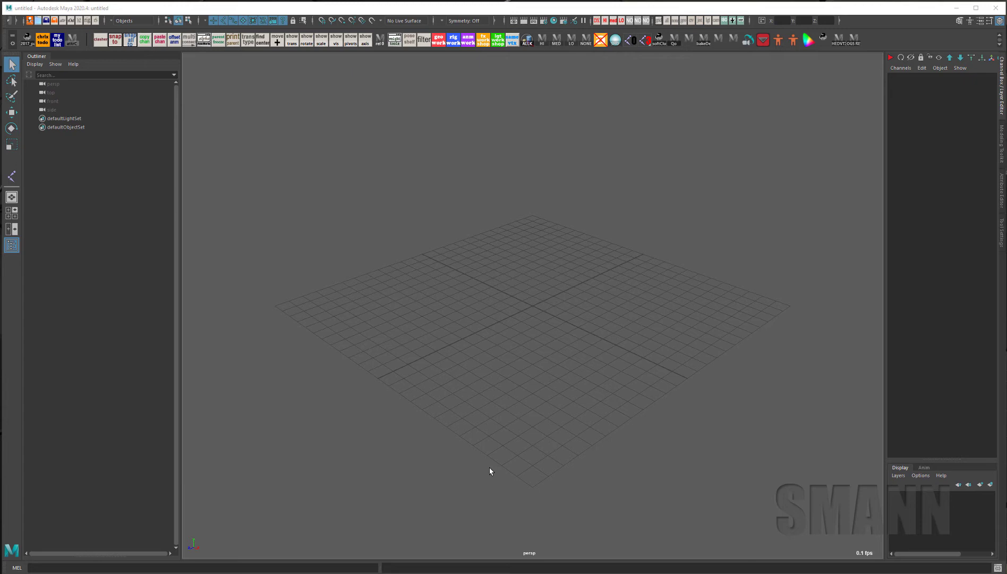
# In the top view, draw a three-joint chain bending across the grid with the Joint tool and finish it.
pyautogui.press('space')
pyautogui.moveTo(583, 330); pyautogui.dragTo(525, 315)
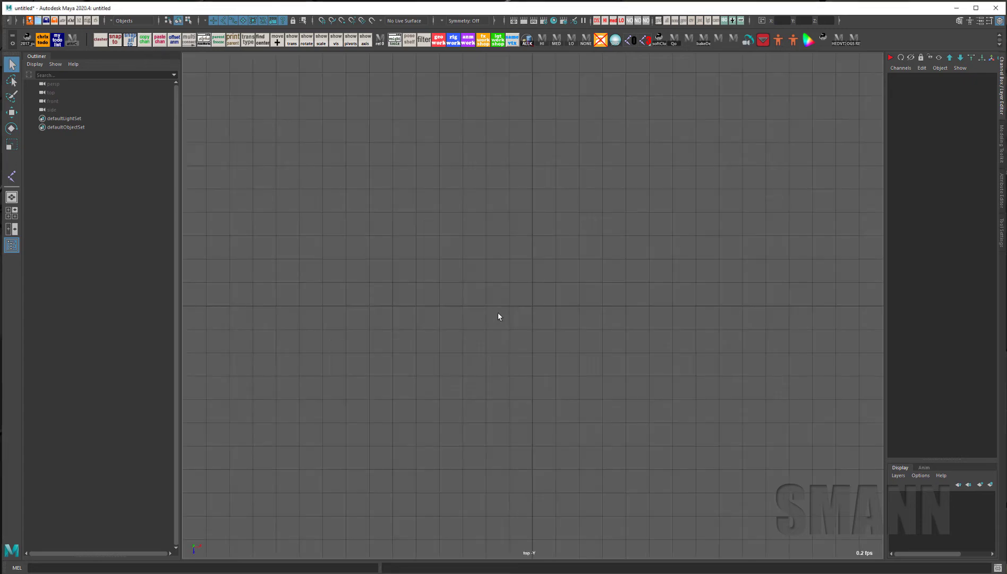
pyautogui.press('space')
pyautogui.click(466, 200)
pyautogui.click(474, 221)
pyautogui.click(466, 155)
pyautogui.click(704, 276)
pyautogui.click(512, 450)
pyautogui.press('Return')
# Return to the perspective view at an angle to the joint chain and reactivate the Joint tool.
pyautogui.press('space')
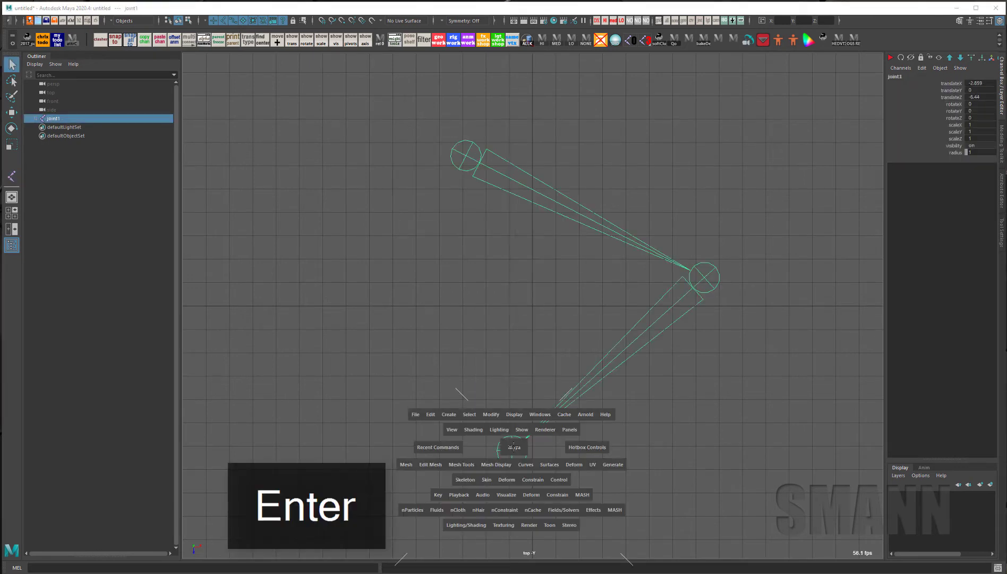
pyautogui.keyDown('alt'); pyautogui.moveTo(551, 462); pyautogui.dragTo(690, 379); pyautogui.keyUp('alt')
pyautogui.click(690, 379)
pyautogui.press('y')
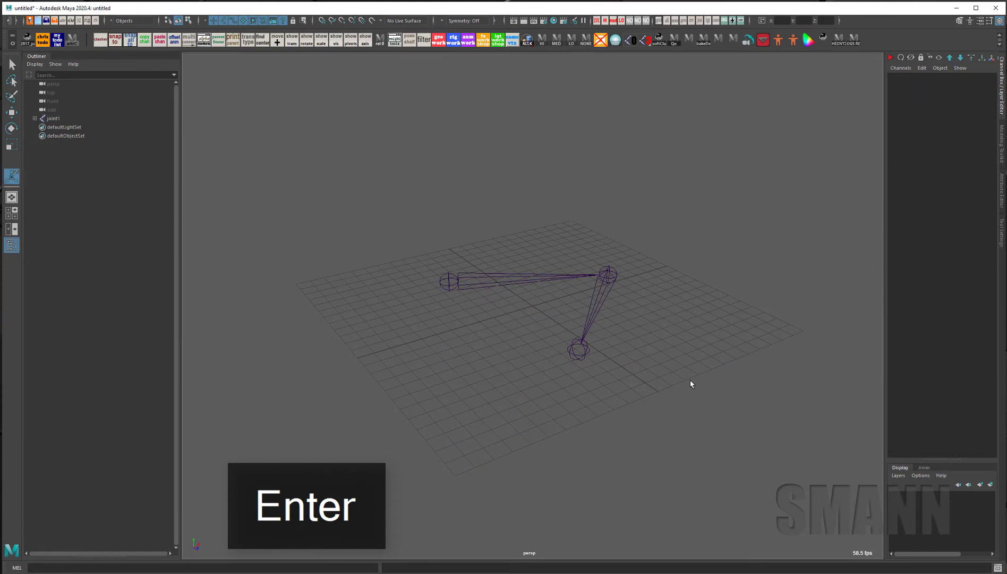
pyautogui.keyDown('alt'); pyautogui.moveTo(690, 380); pyautogui.dragTo(638, 405, button='middle'); pyautogui.keyUp('alt')
# Draw a five-joint chain directly in the perspective view, inspect it from another angle, and delete it.
pyautogui.press('space')
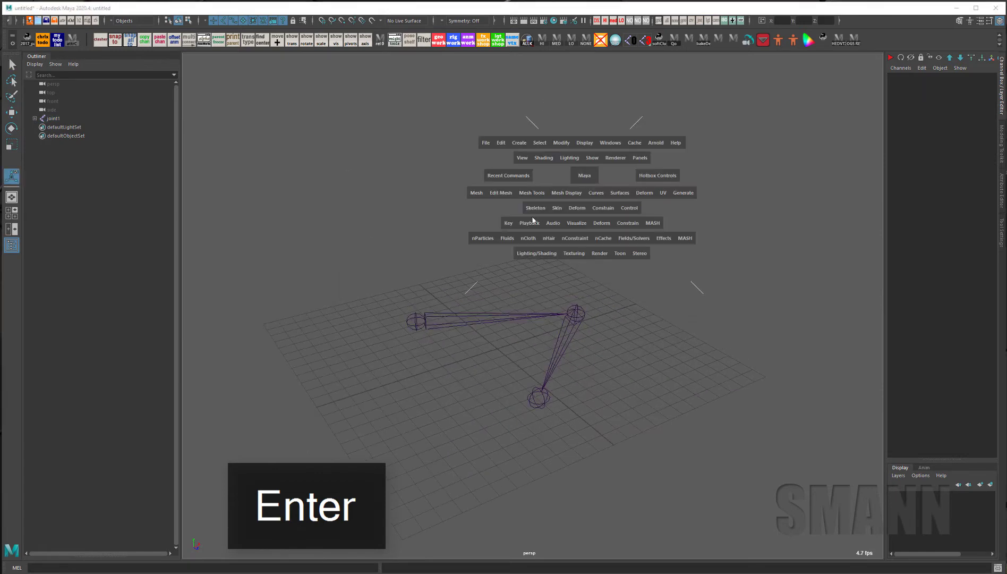
pyautogui.click(535, 207)
pyautogui.click(550, 231)
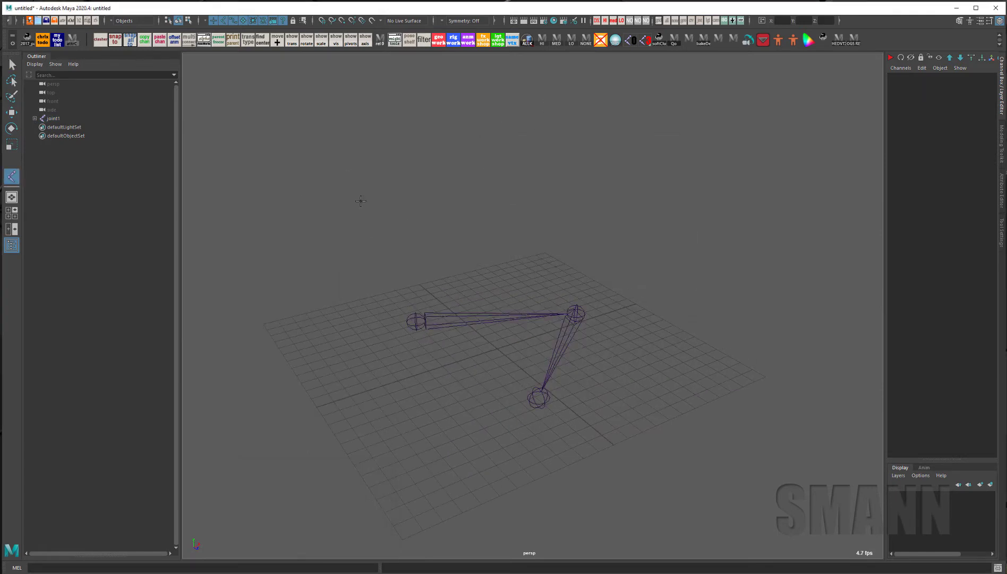
pyautogui.click(359, 200)
pyautogui.click(526, 128)
pyautogui.click(713, 275)
pyautogui.click(627, 381)
pyautogui.click(415, 423)
pyautogui.press('Return')
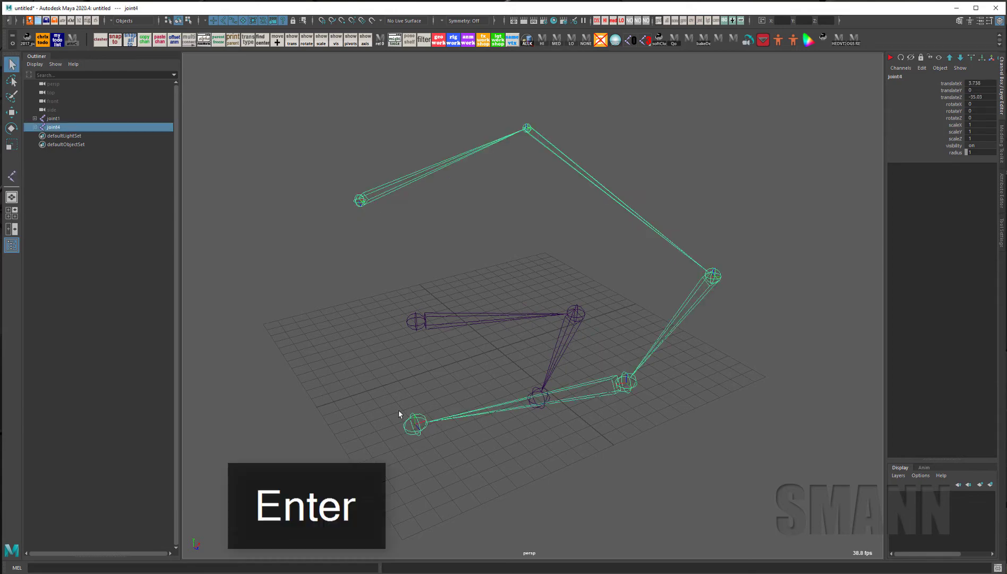
pyautogui.keyDown('alt'); pyautogui.moveTo(400, 416); pyautogui.dragTo(665, 337); pyautogui.keyUp('alt')
pyautogui.press('Delete')
# Draw a six-joint chain looping around the grid in the perspective view, orbit to check its depth, and delete it.
pyautogui.press('y')
pyautogui.click(391, 261)
pyautogui.click(542, 187)
pyautogui.click(692, 301)
pyautogui.click(587, 391)
pyautogui.click(431, 408)
pyautogui.click(376, 356)
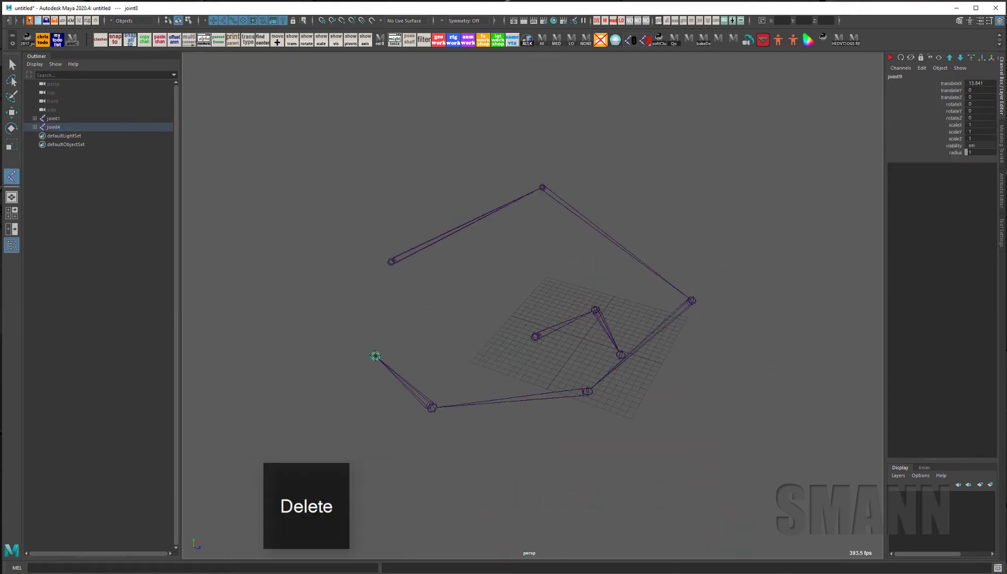
pyautogui.press('Return')
pyautogui.moveTo(607, 398)
pyautogui.keyDown('alt'); pyautogui.mouseDown()
pyautogui.moveTo(555, 360)
pyautogui.moveTo(489, 366)
pyautogui.moveTo(657, 378)
pyautogui.moveTo(774, 366)
pyautogui.moveTo(654, 387)
pyautogui.moveTo(329, 337)
pyautogui.mouseUp(); pyautogui.keyUp('alt')
pyautogui.press('Delete')
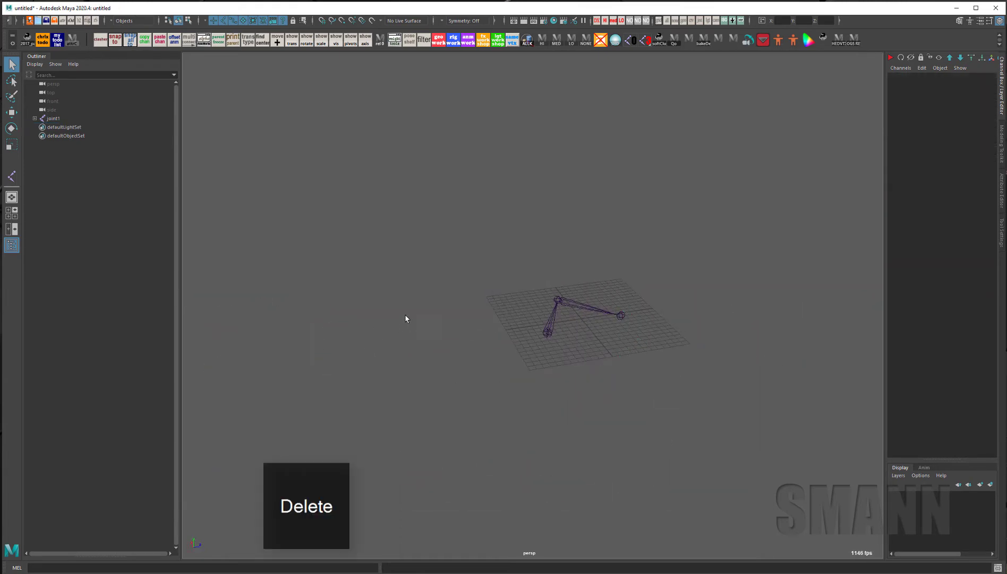
# Import the Reptile.ma example mesh from the Animals folder of the content browser and close the browser.
pyautogui.press('space')
pyautogui.moveTo(441, 314); pyautogui.dragTo(315, 254)
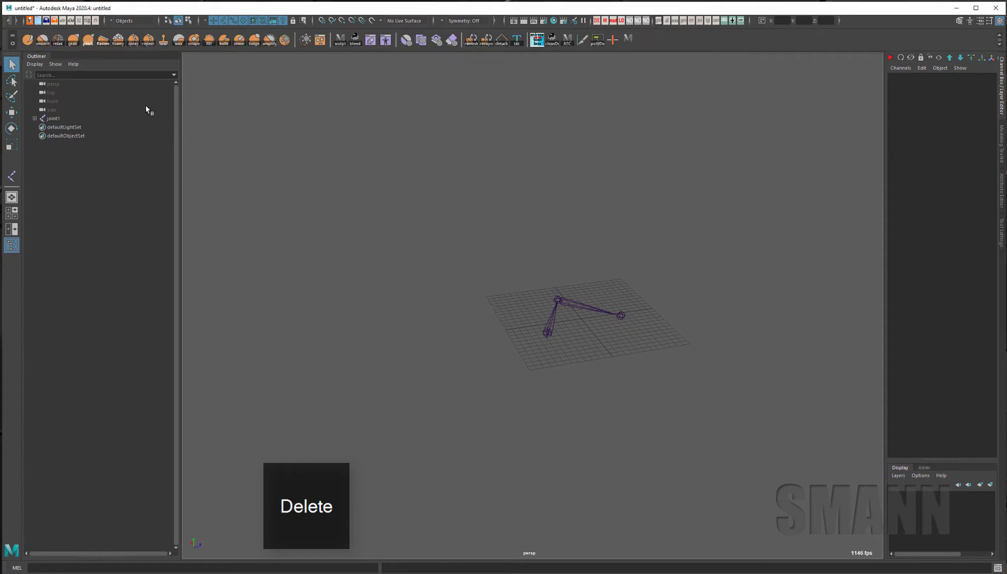
pyautogui.click(319, 40)
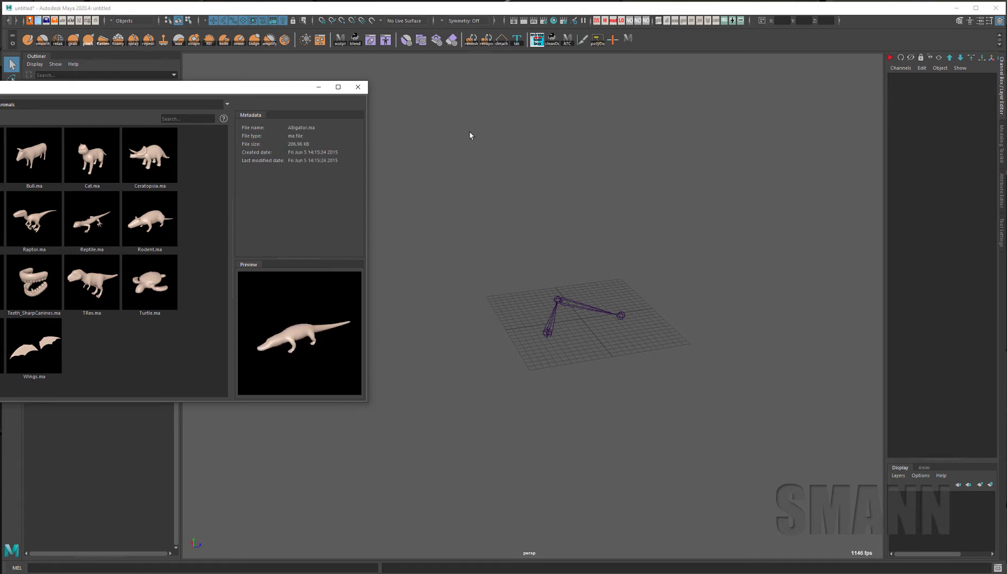
pyautogui.click(358, 87)
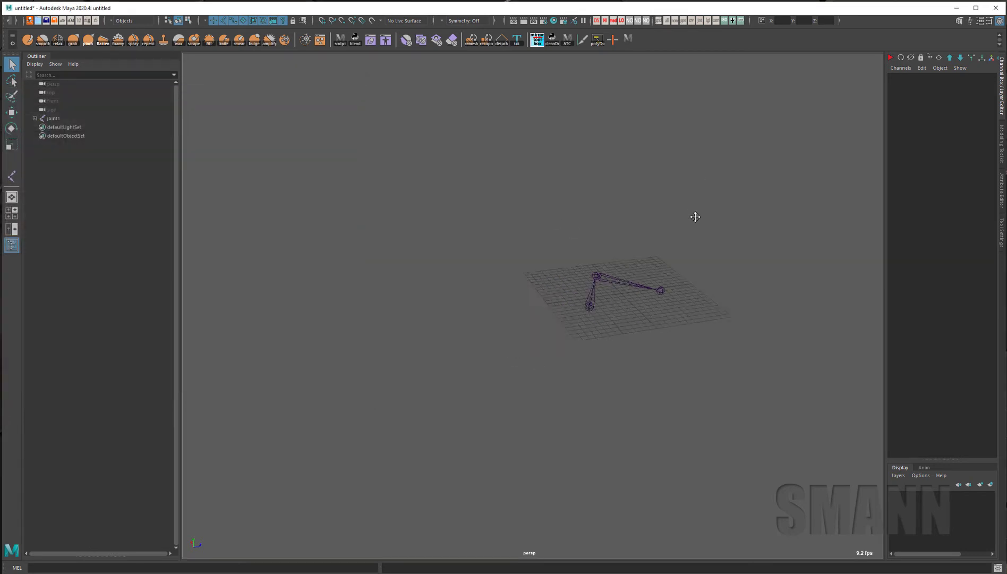
pyautogui.click(325, 40)
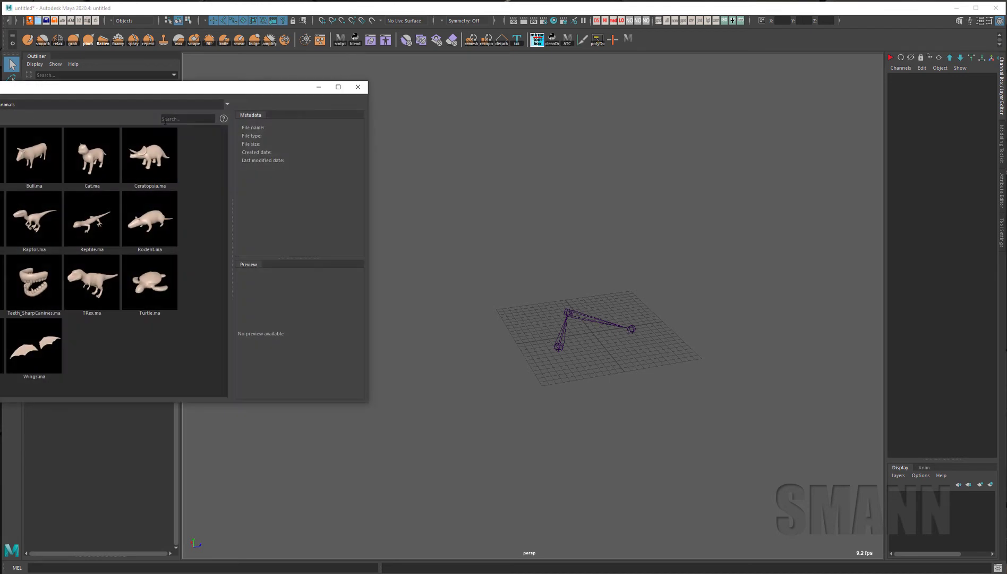
pyautogui.click(97, 225)
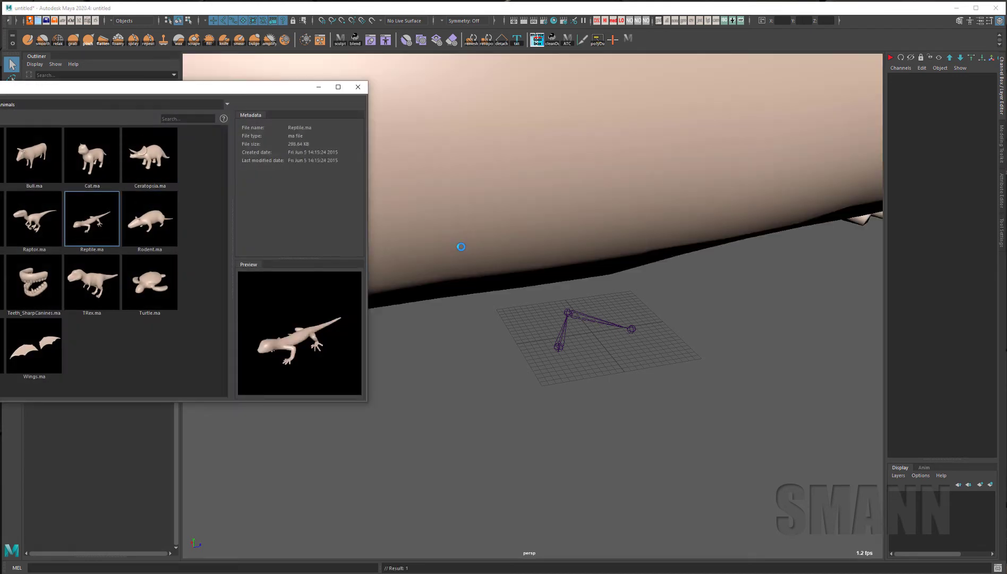
pyautogui.click(358, 87)
# Place a five-joint chain inside the reptile's tail, running from its base behind the hind legs to the tip.
pyautogui.keyDown('alt'); pyautogui.moveTo(728, 335); pyautogui.dragTo(523, 353, button='right'); pyautogui.keyUp('alt')
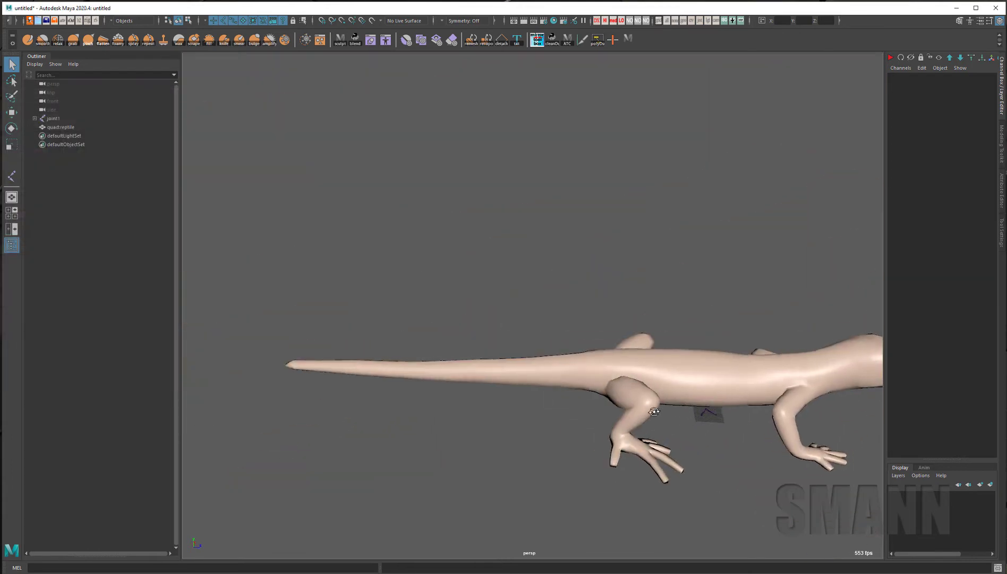
pyautogui.keyDown('alt'); pyautogui.moveTo(452, 398); pyautogui.dragTo(656, 401); pyautogui.keyUp('alt')
pyautogui.click(706, 413)
pyautogui.keyDown('alt'); pyautogui.moveTo(657, 401); pyautogui.dragTo(661, 216, button='right'); pyautogui.keyUp('alt')
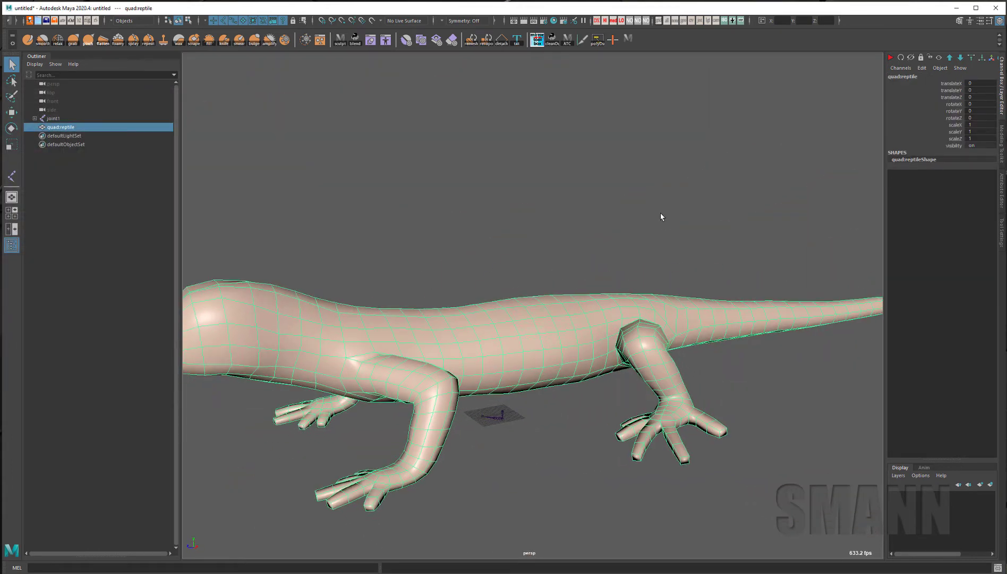
pyautogui.click(661, 216)
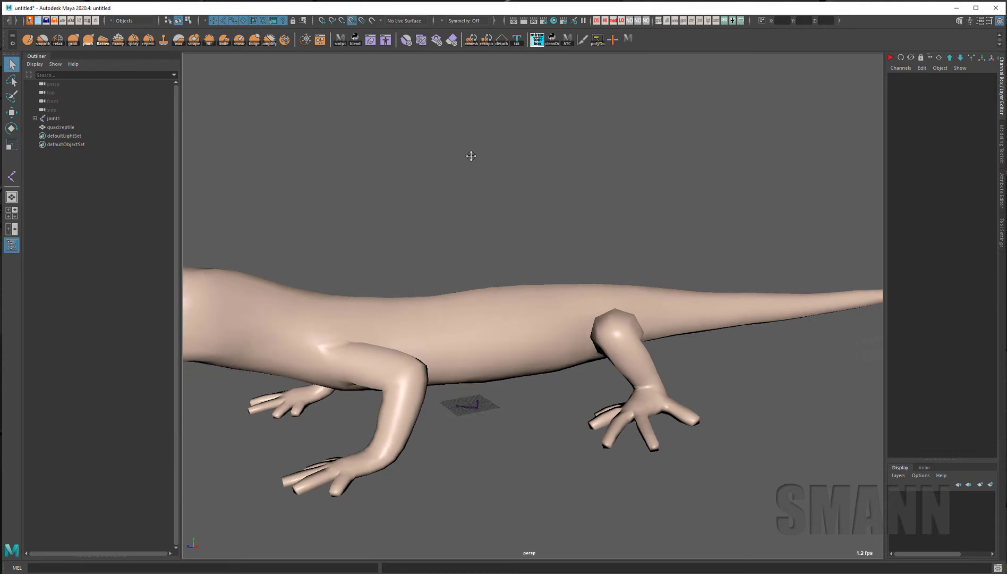
pyautogui.press('space')
pyautogui.moveTo(425, 155); pyautogui.dragTo(441, 179)
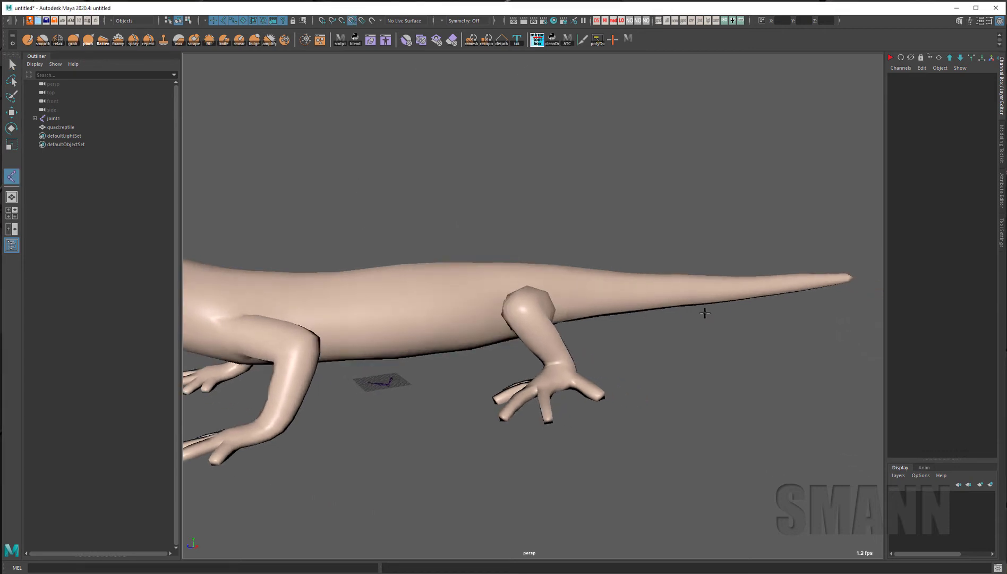
pyautogui.keyDown('alt'); pyautogui.moveTo(708, 311); pyautogui.dragTo(505, 311); pyautogui.keyUp('alt')
pyautogui.click(456, 301)
pyautogui.click(492, 299)
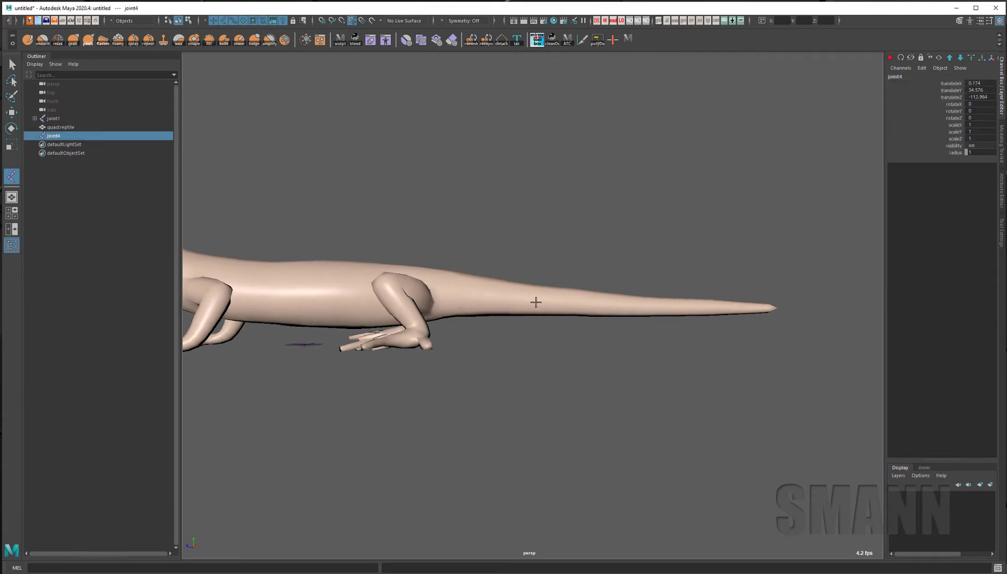
pyautogui.click(535, 299)
pyautogui.click(773, 308)
# Finish the tail chain, turn on X-ray shading, and inspect how the joints sit inside the mesh.
pyautogui.press('space')
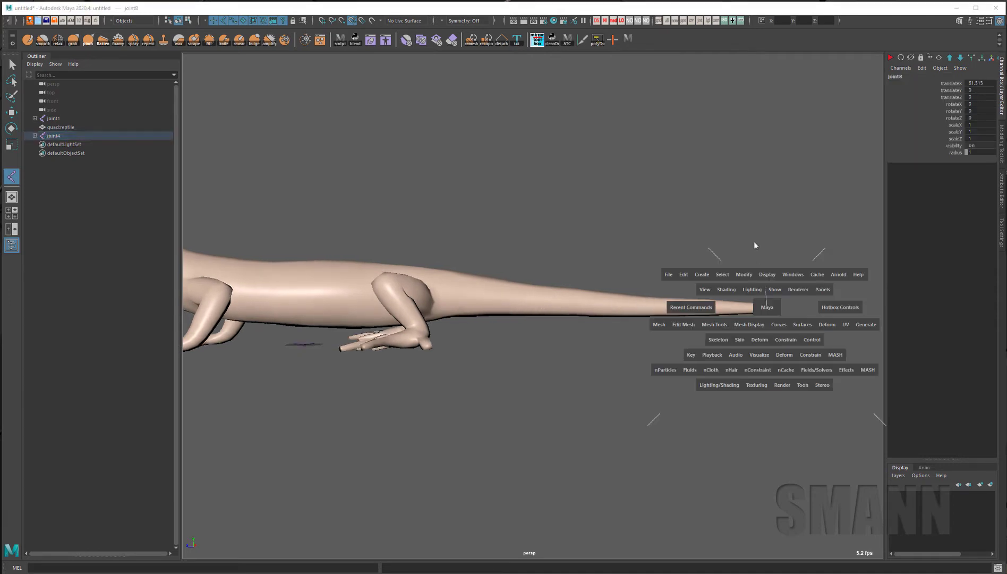
pyautogui.keyDown('alt'); pyautogui.moveTo(756, 247); pyautogui.dragTo(693, 390); pyautogui.keyUp('alt')
pyautogui.press('w')
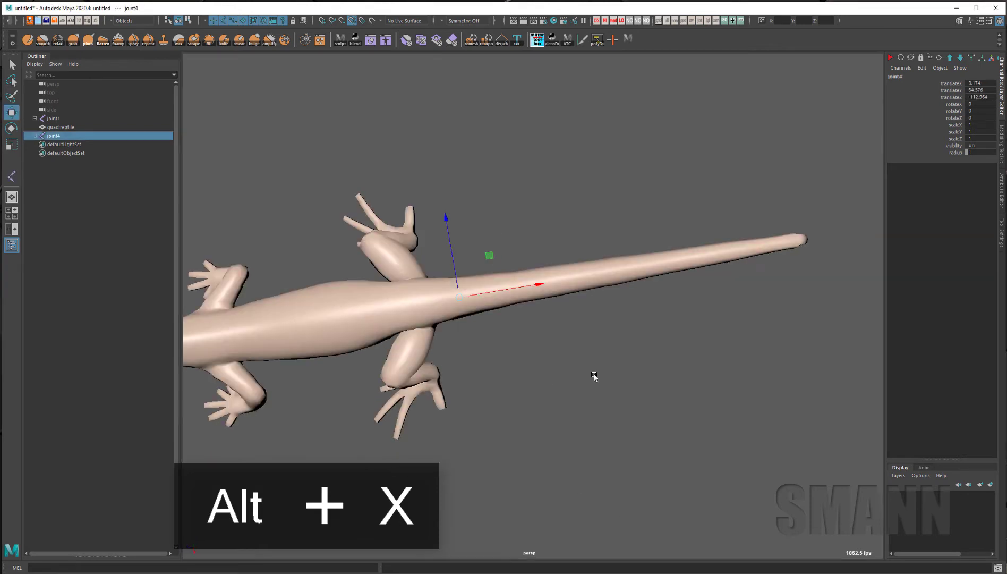
pyautogui.keyDown('alt'); pyautogui.moveTo(528, 394); pyautogui.dragTo(478, 353); pyautogui.keyUp('alt')
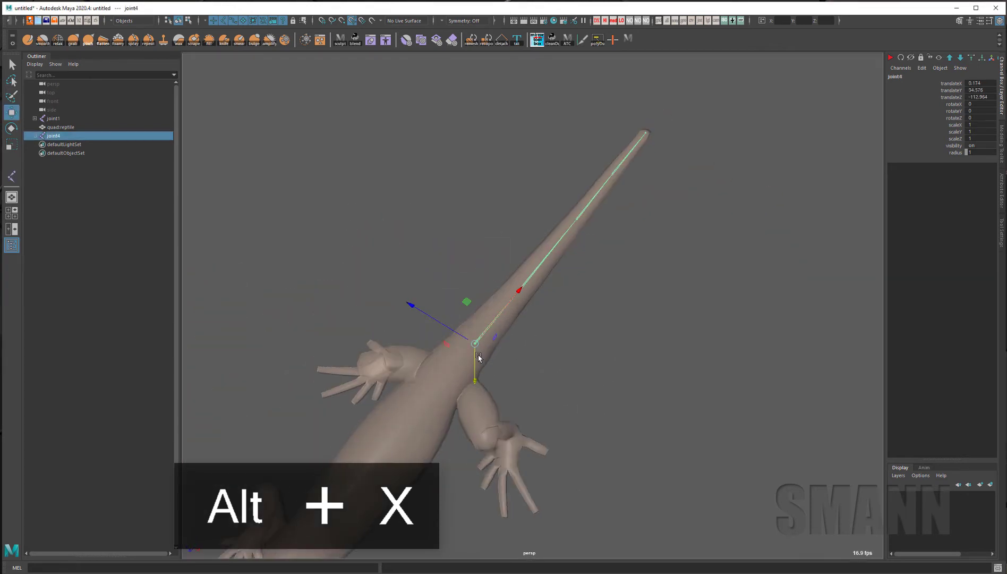
pyautogui.keyDown('alt'); pyautogui.moveTo(478, 353); pyautogui.dragTo(621, 360, button='right'); pyautogui.keyUp('alt')
pyautogui.keyDown('alt'); pyautogui.moveTo(621, 360); pyautogui.dragTo(451, 307); pyautogui.keyUp('alt')
pyautogui.keyDown('alt'); pyautogui.moveTo(587, 408); pyautogui.dragTo(575, 407, button='right'); pyautogui.keyUp('alt')
pyautogui.keyDown('alt'); pyautogui.moveTo(575, 407); pyautogui.dragTo(639, 315); pyautogui.keyUp('alt')
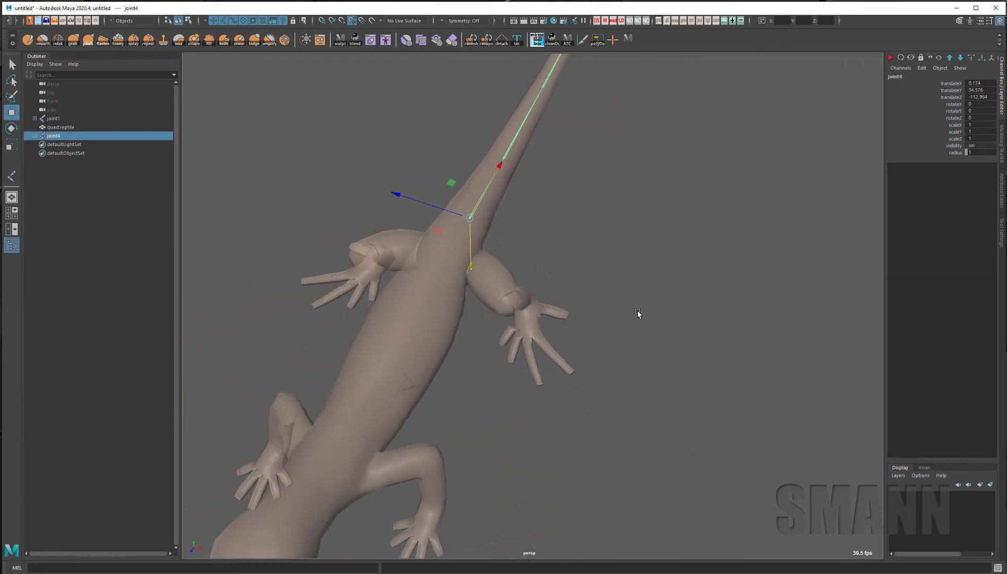
pyautogui.click(644, 314)
# Place a four-joint chain through one hind leg of the reptile, from the hip to the foot, and finish it.
pyautogui.press('g')
pyautogui.keyDown('alt'); pyautogui.moveTo(477, 351); pyautogui.dragTo(554, 330); pyautogui.keyUp('alt')
pyautogui.click(542, 313)
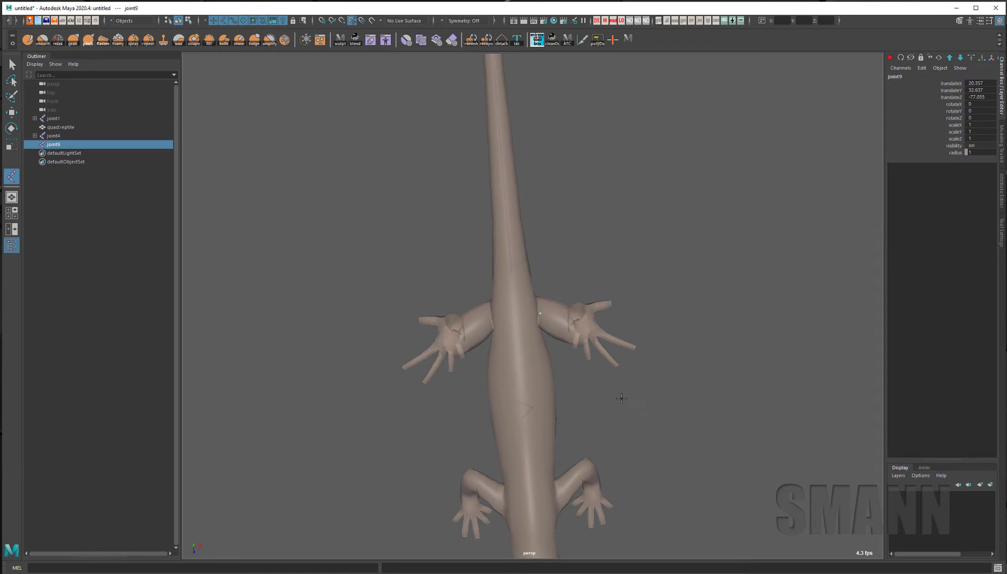
pyautogui.keyDown('alt'); pyautogui.moveTo(618, 398); pyautogui.dragTo(562, 382); pyautogui.keyUp('alt')
pyautogui.click(587, 383)
pyautogui.scroll(5, 659, 407)
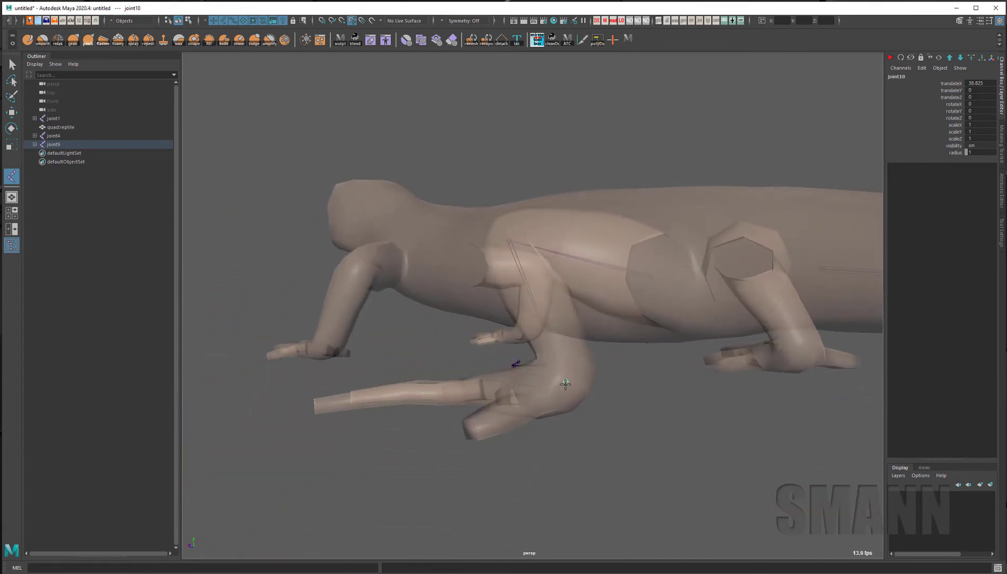
pyautogui.click(562, 382)
pyautogui.scroll(5, 594, 438)
pyautogui.keyDown('alt'); pyautogui.moveTo(594, 439); pyautogui.dragTo(552, 385); pyautogui.keyUp('alt')
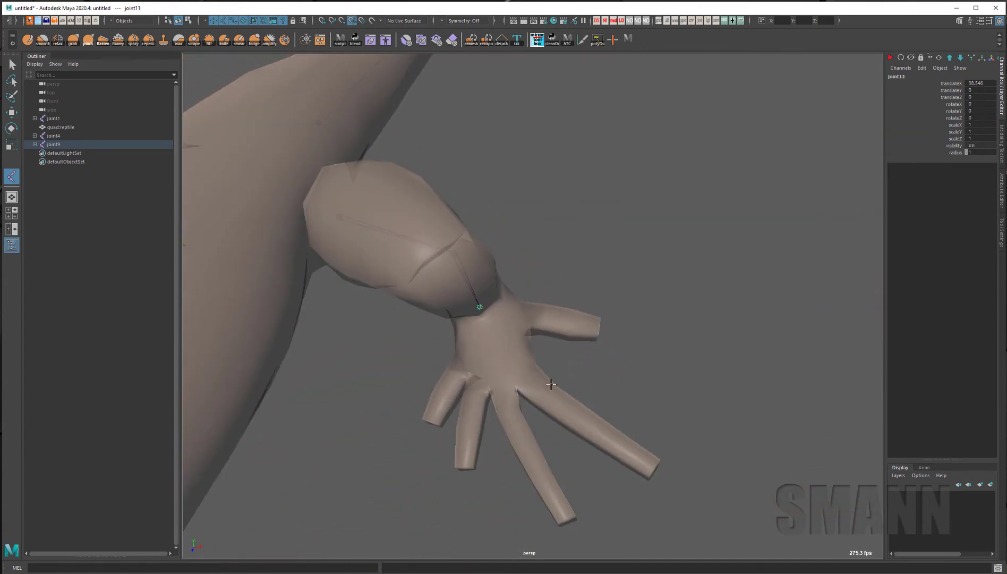
pyautogui.click(497, 370)
pyautogui.press('Return')
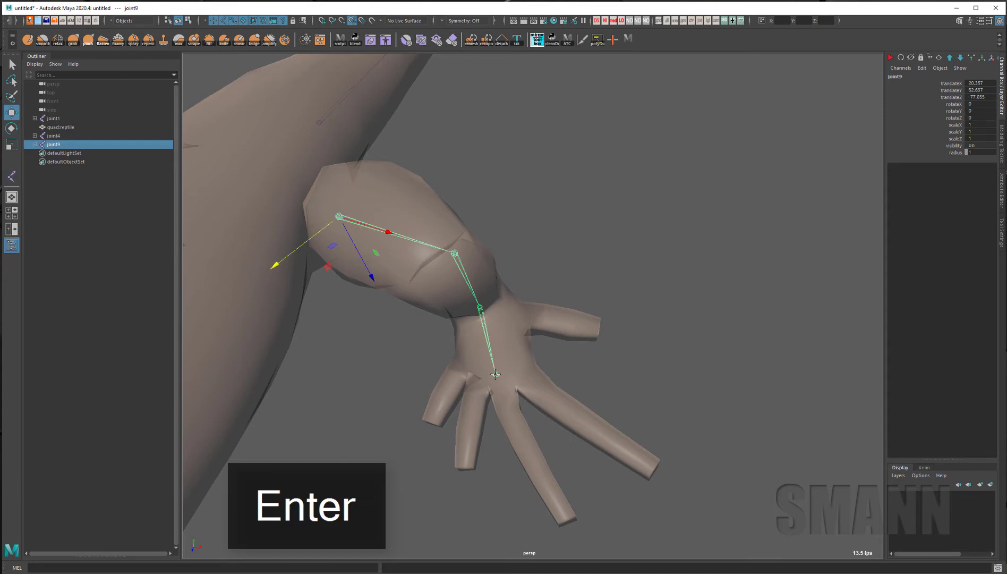
# Hide the mesh in the viewport so only joints are displayed, and select the hind leg chain.
pyautogui.keyDown('alt'); pyautogui.moveTo(697, 370); pyautogui.dragTo(598, 361); pyautogui.keyUp('alt')
pyautogui.click(604, 183)
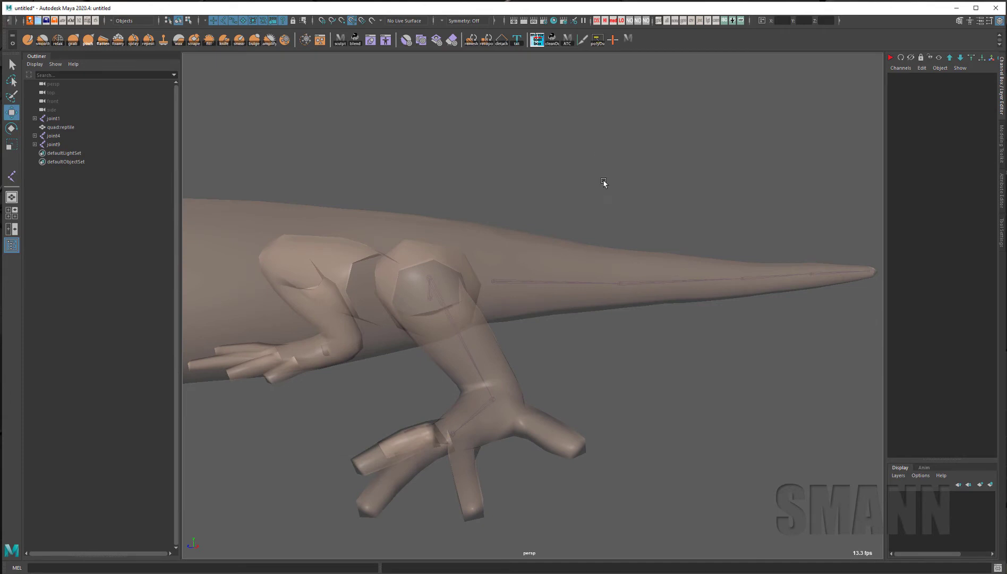
pyautogui.click(685, 22)
pyautogui.keyDown('alt'); pyautogui.moveTo(569, 318); pyautogui.dragTo(610, 337); pyautogui.keyUp('alt')
pyautogui.click(449, 319)
pyautogui.moveTo(434, 326); pyautogui.dragTo(403, 282)
pyautogui.keyDown('alt'); pyautogui.moveTo(607, 405); pyautogui.dragTo(612, 380); pyautogui.keyUp('alt')
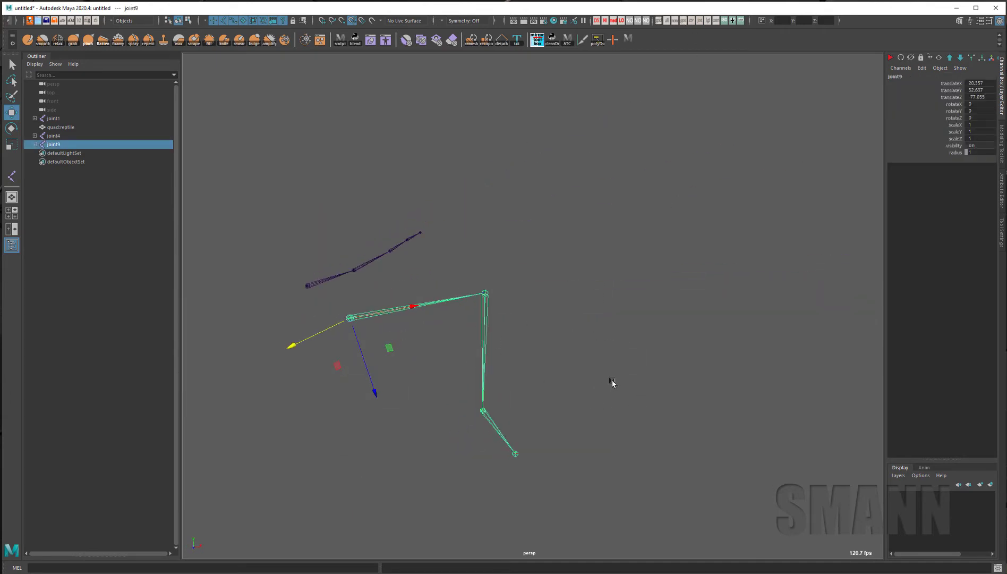
# Turn off Snap to Projected Center.
pyautogui.keyDown('alt'); pyautogui.moveTo(664, 251); pyautogui.dragTo(647, 263); pyautogui.keyUp('alt')
pyautogui.click(352, 21)
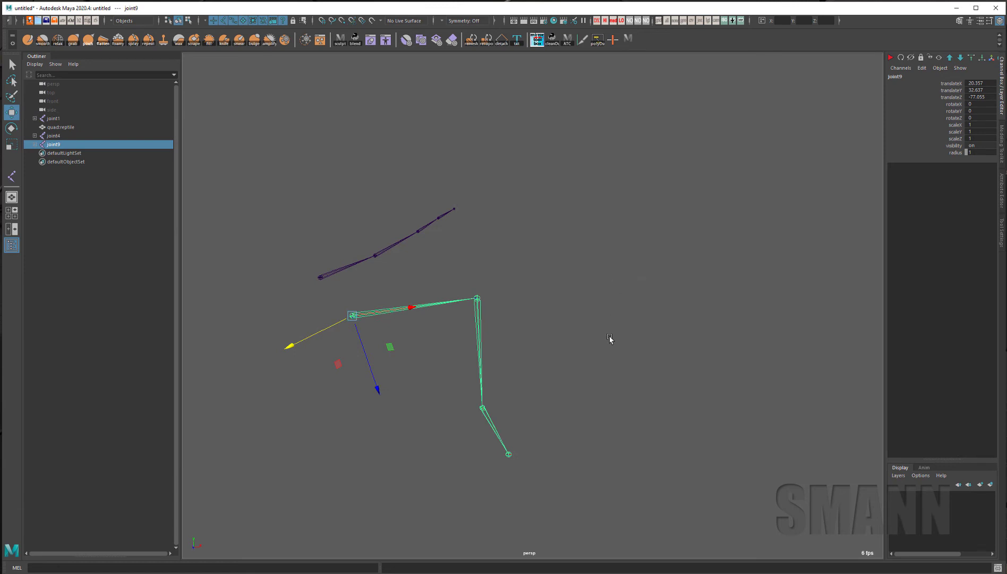
pyautogui.keyDown('alt'); pyautogui.moveTo(609, 339); pyautogui.dragTo(593, 346); pyautogui.keyUp('alt')
# Select every joint in the hind leg hierarchy and display their local rotation axes.
pyautogui.press('space')
pyautogui.moveTo(547, 311); pyautogui.dragTo(571, 155)
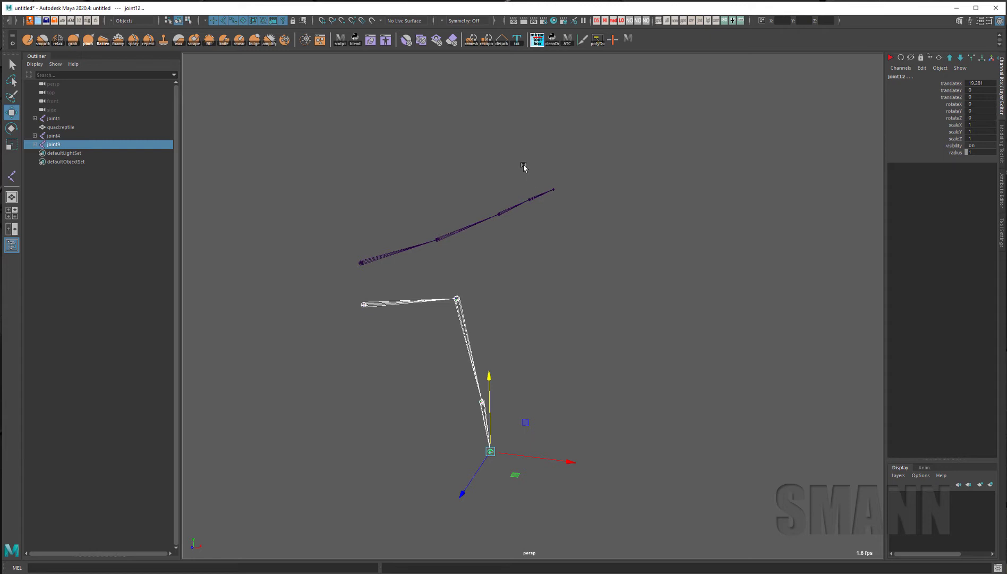
pyautogui.press('space')
pyautogui.click(523, 133)
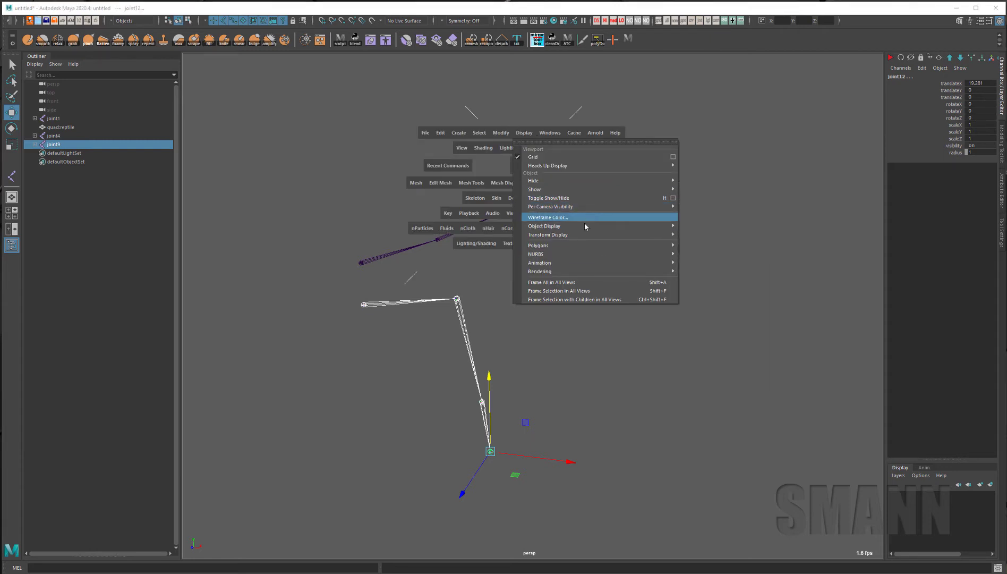
pyautogui.moveTo(583, 225)
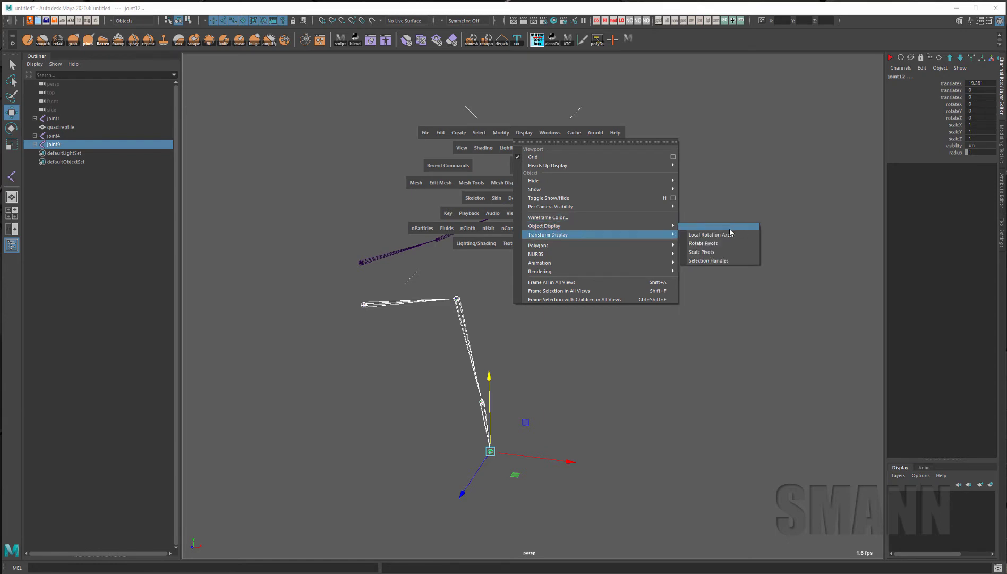
pyautogui.click(734, 235)
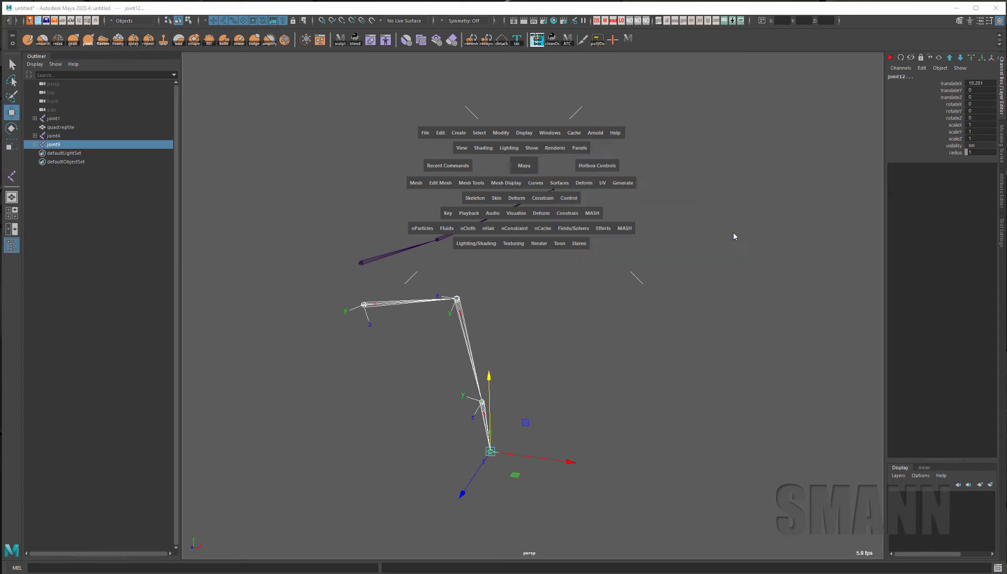
pyautogui.click(712, 275)
# Select the whole hind leg hierarchy from the hip joint and toggle its local rotation axes off and back on.
pyautogui.press('space')
pyautogui.moveTo(630, 198)
pyautogui.mouseDown()
pyautogui.moveTo(674, 188)
pyautogui.moveTo(727, 200)
pyautogui.moveTo(816, 186)
pyautogui.moveTo(692, 200)
pyautogui.moveTo(760, 208)
pyautogui.moveTo(637, 205)
pyautogui.mouseUp()
pyautogui.click(396, 302)
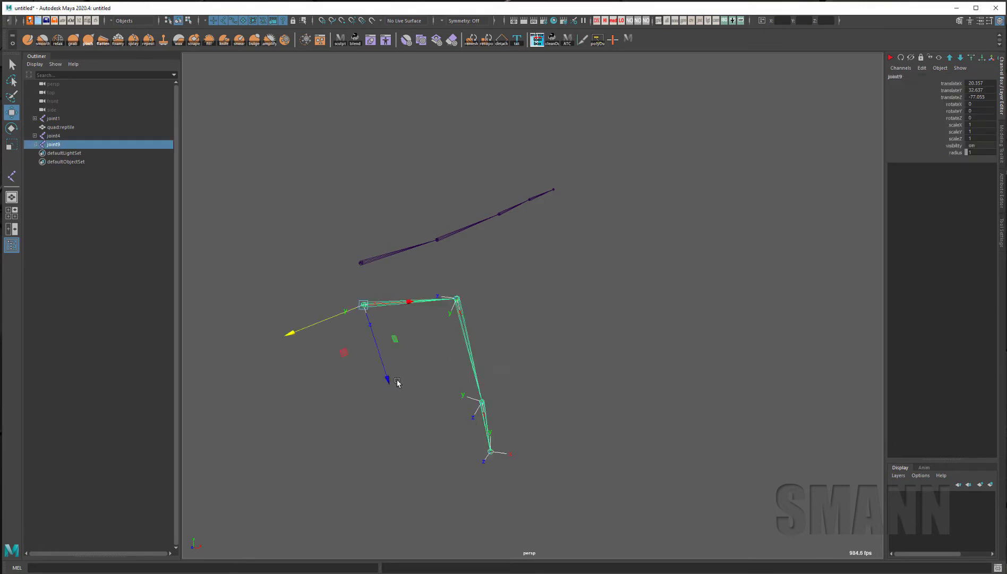
pyautogui.press('space')
pyautogui.moveTo(419, 313); pyautogui.dragTo(422, 276)
pyautogui.press('space')
pyautogui.moveTo(554, 249); pyautogui.dragTo(547, 200)
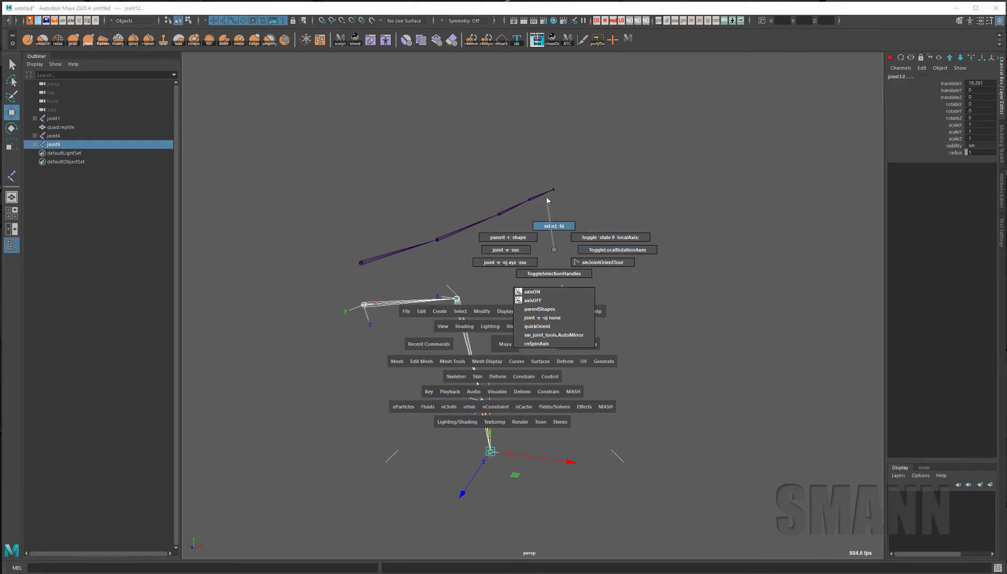
pyautogui.moveTo(551, 239); pyautogui.dragTo(552, 237)
pyautogui.press('space')
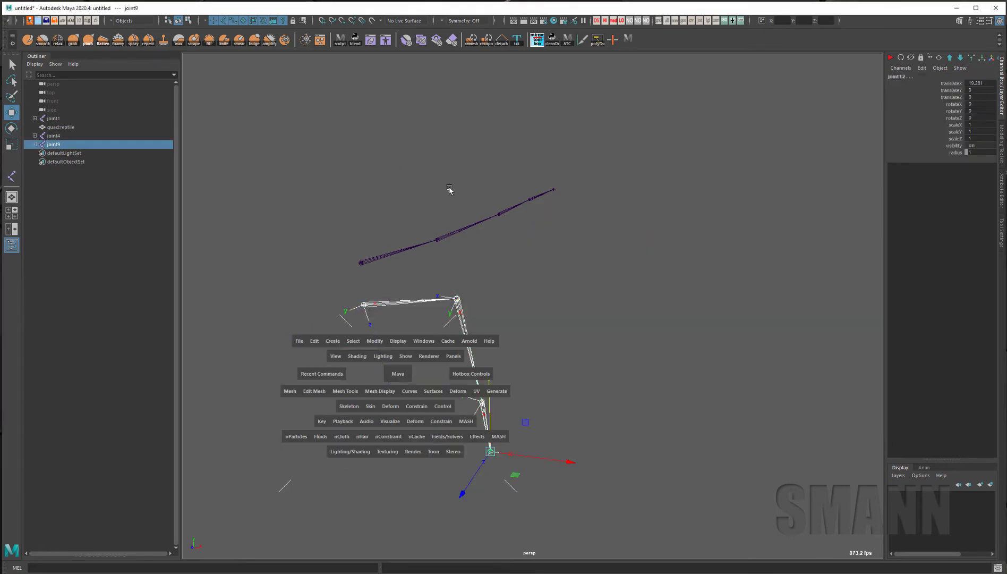
pyautogui.press('space')
pyautogui.moveTo(573, 290); pyautogui.dragTo(666, 288)
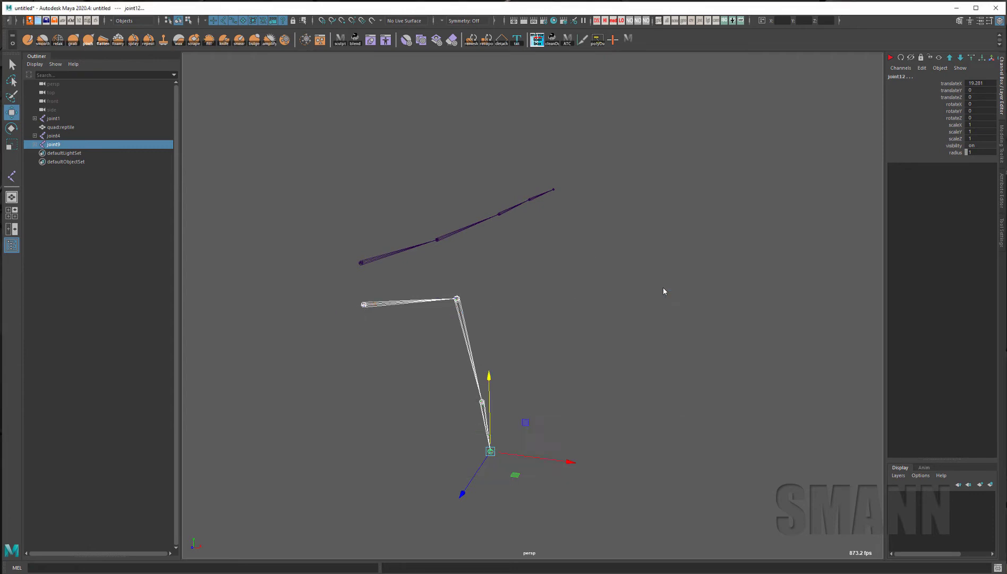
pyautogui.press('space')
pyautogui.click(511, 377)
# Select only the hip and ankle joints of the hind leg and toggle their local rotation axes.
pyautogui.moveTo(463, 418); pyautogui.dragTo(558, 420)
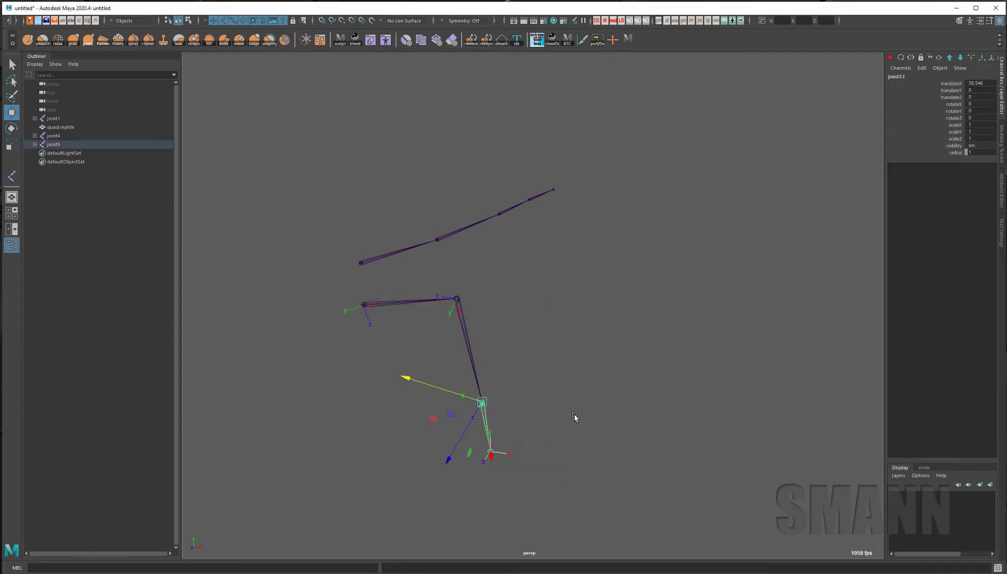
pyautogui.keyDown('shift'); pyautogui.moveTo(414, 295); pyautogui.dragTo(436, 357); pyautogui.keyUp('shift')
pyautogui.press('space')
pyautogui.moveTo(624, 290); pyautogui.dragTo(833, 266)
pyautogui.click(690, 383)
pyautogui.keyDown('alt'); pyautogui.moveTo(690, 382); pyautogui.dragTo(683, 338); pyautogui.keyUp('alt')
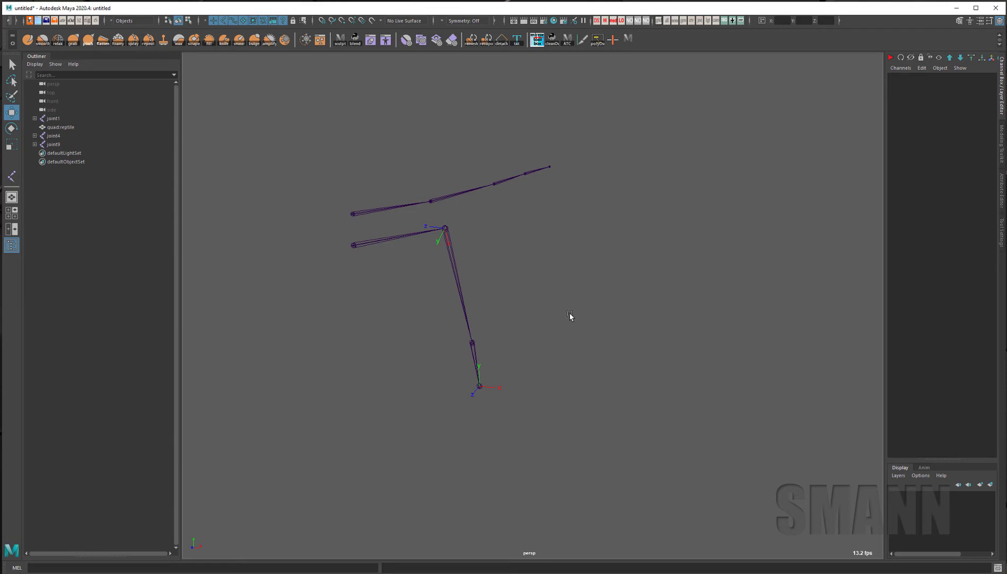
# Select the full hind leg hierarchy and force its local rotation axes off using state 0, then deselect it.
pyautogui.click(414, 244)
pyautogui.press('space')
pyautogui.moveTo(507, 213); pyautogui.dragTo(526, 210)
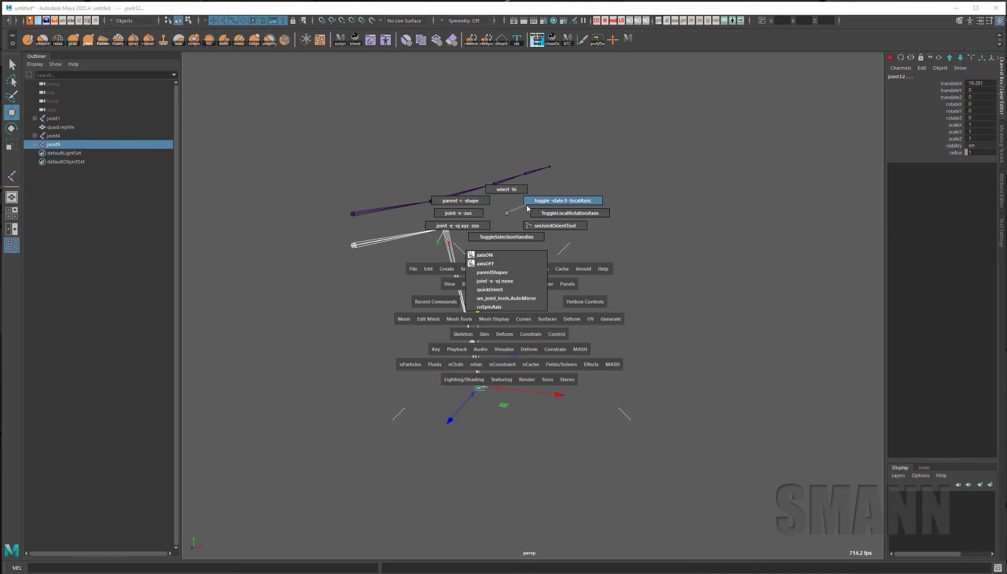
pyautogui.moveTo(528, 208); pyautogui.dragTo(528, 208)
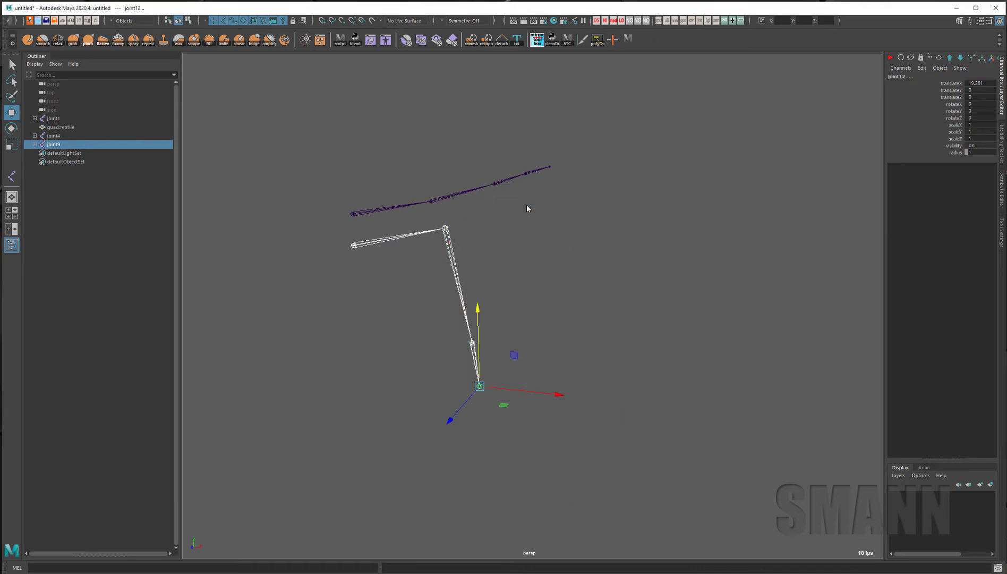
pyautogui.click(638, 277)
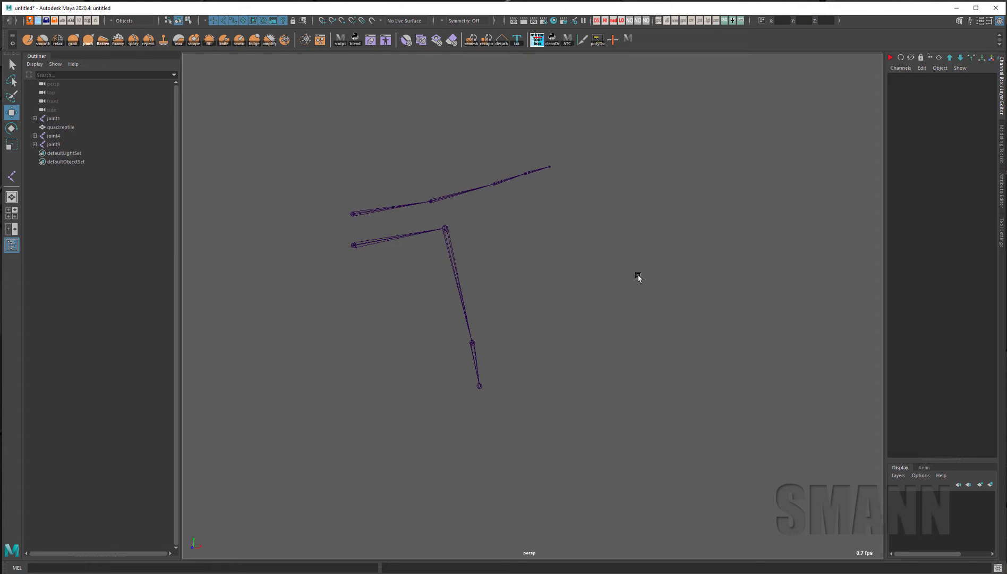
# Display the local rotation axes on every joint of the hind leg chain and clear the selection.
pyautogui.keyDown('alt'); pyautogui.moveTo(631, 279); pyautogui.dragTo(622, 359); pyautogui.keyUp('alt')
pyautogui.moveTo(391, 227); pyautogui.dragTo(409, 266)
pyautogui.press('space')
pyautogui.moveTo(460, 235); pyautogui.dragTo(459, 159)
pyautogui.click(709, 341)
# Select the whole tail joint hierarchy, display its local rotation axes, and deselect it.
pyautogui.click(386, 182)
pyautogui.press('space')
pyautogui.moveTo(517, 99); pyautogui.dragTo(517, 69)
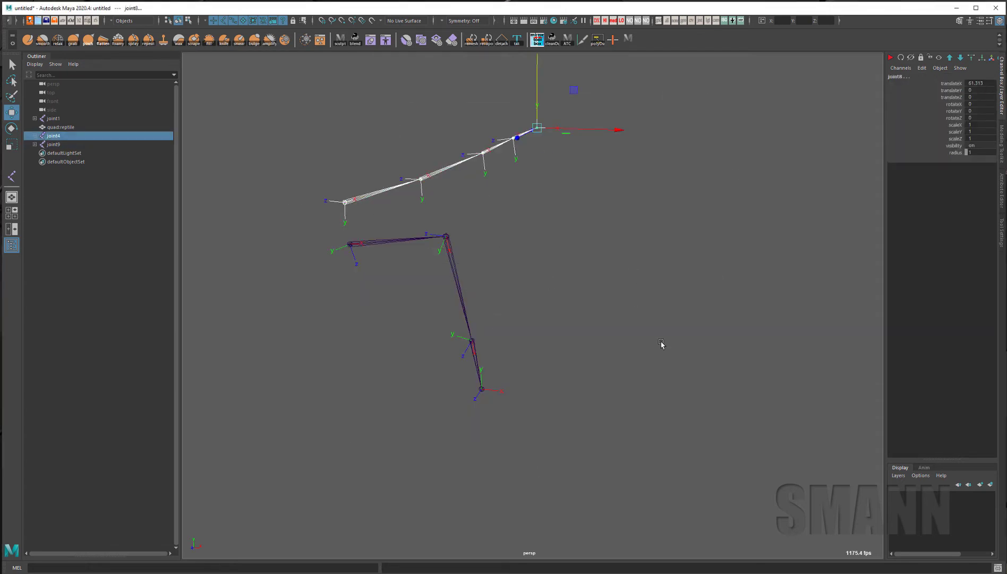
pyautogui.click(661, 343)
# In the side view, select the joint at the tail tip and compare its axes with those of its parent joints.
pyautogui.keyDown('alt'); pyautogui.moveTo(661, 343); pyautogui.dragTo(385, 378); pyautogui.keyUp('alt')
pyautogui.keyDown('alt'); pyautogui.moveTo(723, 382); pyautogui.dragTo(830, 451); pyautogui.keyUp('alt')
pyautogui.press('a')
pyautogui.press('space')
pyautogui.press('a')
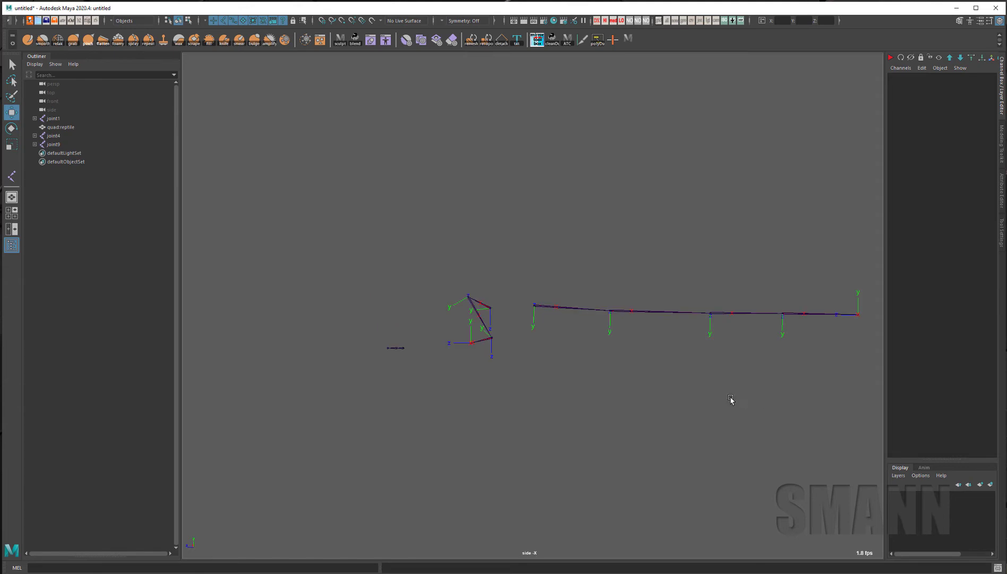
pyautogui.keyDown('alt'); pyautogui.moveTo(830, 393); pyautogui.dragTo(543, 390, button='middle'); pyautogui.keyUp('alt')
pyautogui.keyDown('alt'); pyautogui.moveTo(543, 391); pyautogui.dragTo(625, 405, button='right'); pyautogui.keyUp('alt')
pyautogui.keyDown('alt'); pyautogui.moveTo(625, 405); pyautogui.dragTo(761, 387, button='middle'); pyautogui.keyUp('alt')
pyautogui.click(680, 301)
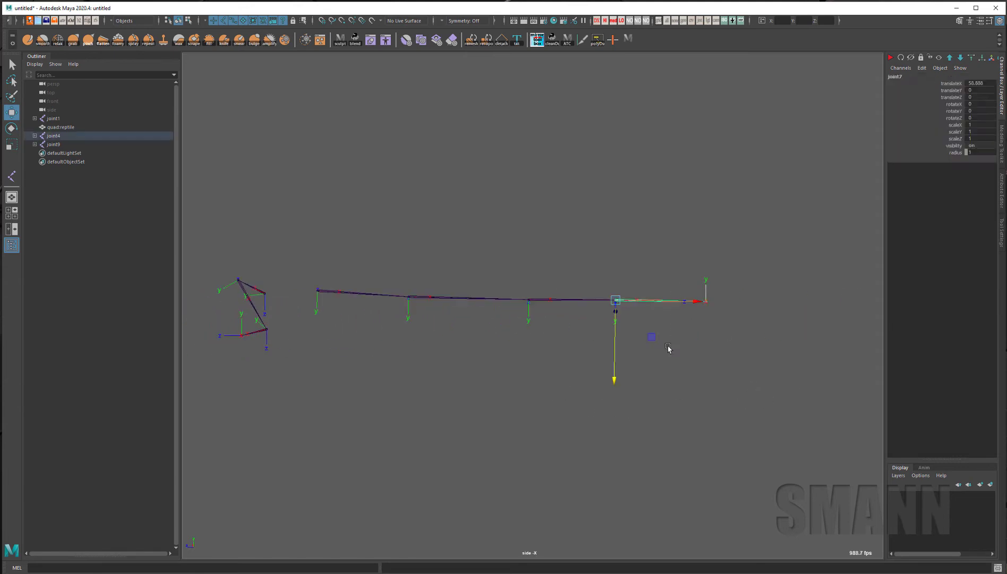
pyautogui.press('Down')
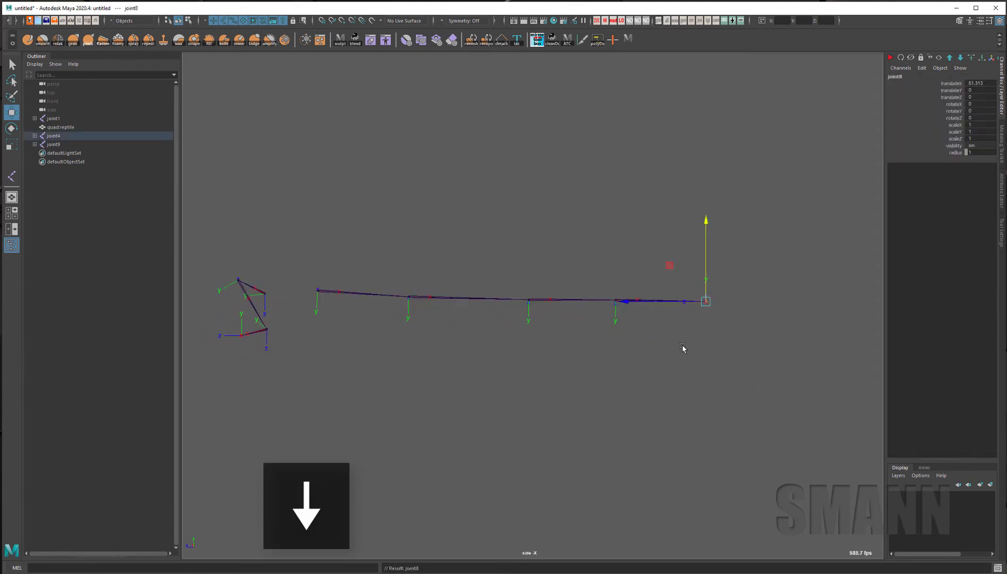
# Examine the tail tip joint's axis orientation from several angles in the perspective view.
pyautogui.keyDown('alt'); pyautogui.moveTo(683, 348); pyautogui.dragTo(815, 379); pyautogui.keyUp('alt')
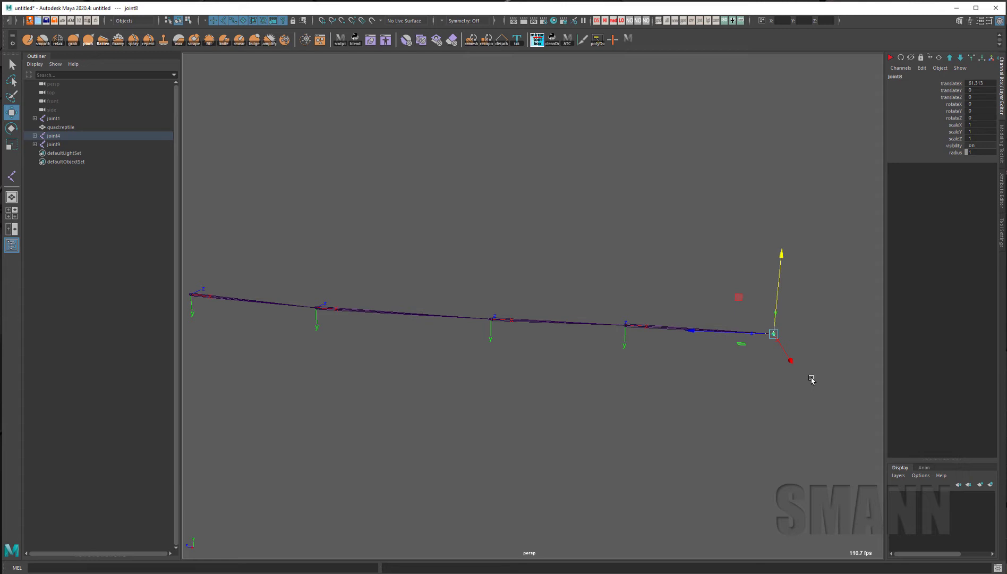
pyautogui.keyDown('alt'); pyautogui.moveTo(811, 379); pyautogui.dragTo(697, 361); pyautogui.keyUp('alt')
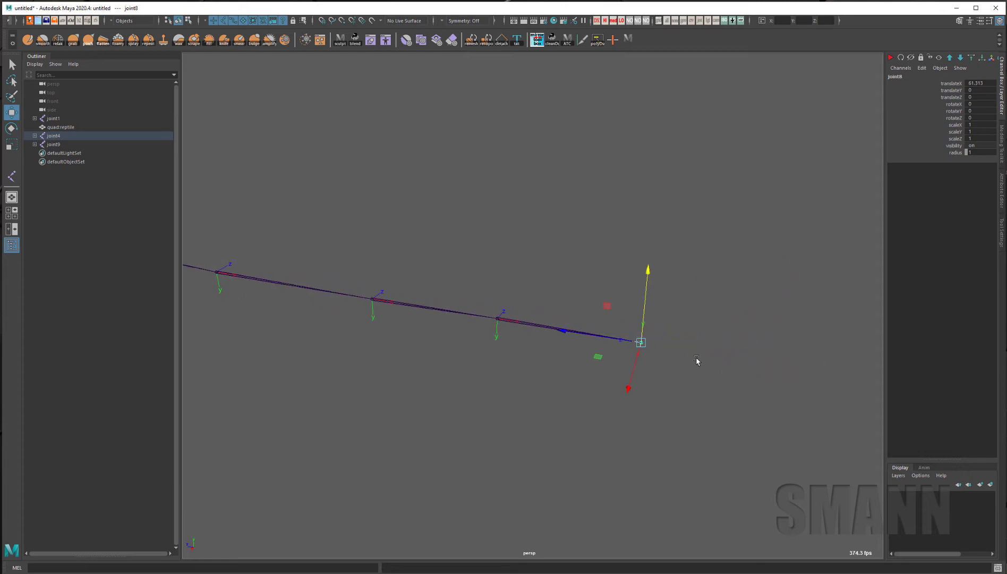
pyautogui.keyDown('alt'); pyautogui.moveTo(734, 416); pyautogui.dragTo(739, 416); pyautogui.keyUp('alt')
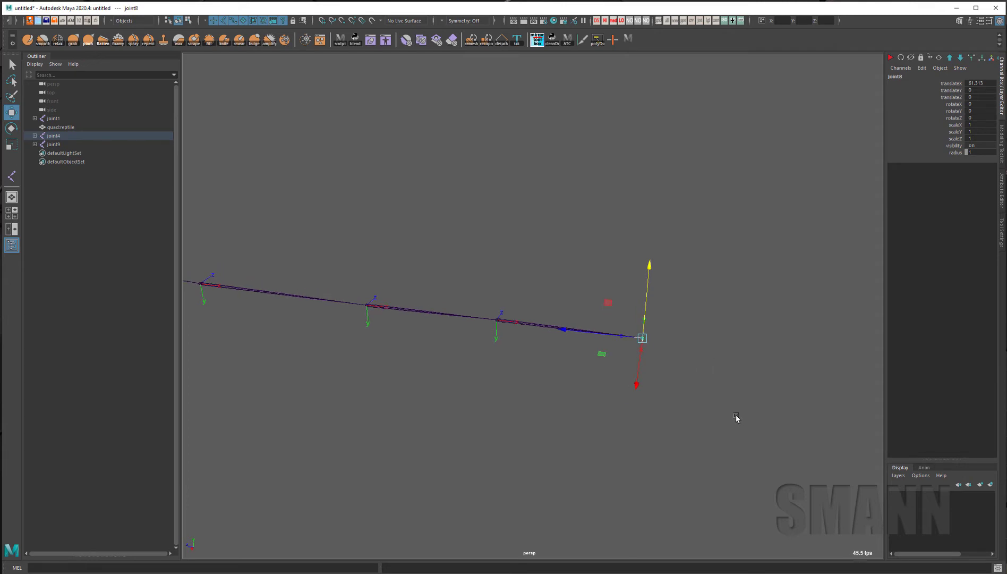
pyautogui.keyDown('alt'); pyautogui.moveTo(454, 426); pyautogui.dragTo(536, 405, button='middle'); pyautogui.keyUp('alt')
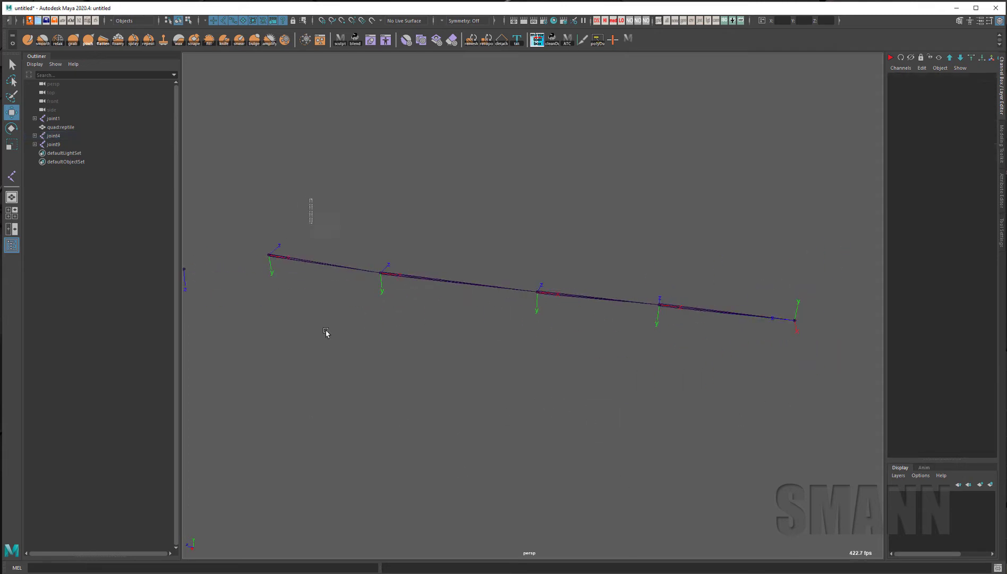
# Try rotating all the tail joints together twice, undo each rotation, and clear the selection.
pyautogui.moveTo(327, 332); pyautogui.dragTo(566, 340)
pyautogui.press('e')
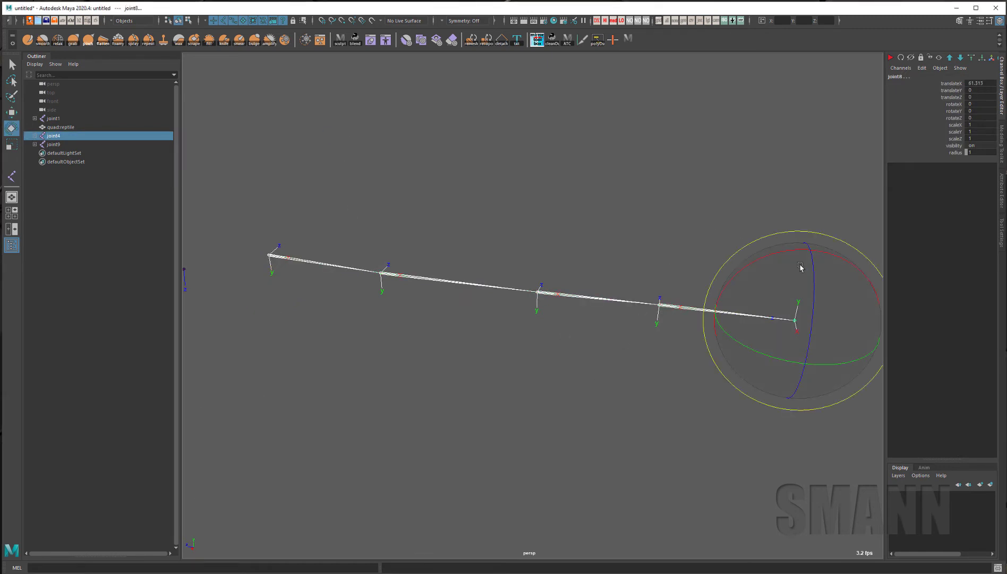
pyautogui.moveTo(795, 258); pyautogui.dragTo(816, 363)
pyautogui.hotkey('ctrl', 'z')
pyautogui.keyDown('alt'); pyautogui.moveTo(604, 367); pyautogui.dragTo(755, 366); pyautogui.keyUp('alt')
pyautogui.moveTo(686, 351)
pyautogui.mouseDown()
pyautogui.moveTo(668, 344)
pyautogui.moveTo(697, 349)
pyautogui.mouseUp()
pyautogui.hotkey('ctrl', 'z')
pyautogui.moveTo(701, 266)
pyautogui.keyDown('alt'); pyautogui.mouseDown()
pyautogui.moveTo(702, 298)
pyautogui.moveTo(717, 249)
pyautogui.moveTo(706, 416)
pyautogui.moveTo(681, 441)
pyautogui.mouseUp(); pyautogui.keyUp('alt')
pyautogui.click(739, 441)
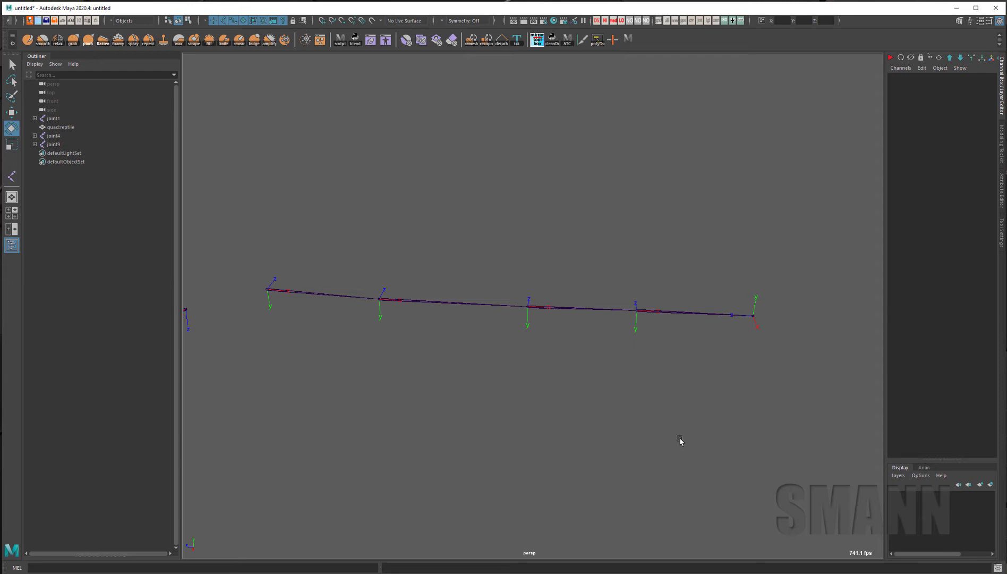
# Examine the tail tip joint with its rotation handles displayed, then deselect it.
pyautogui.keyDown('alt'); pyautogui.moveTo(683, 429); pyautogui.dragTo(670, 412); pyautogui.keyUp('alt')
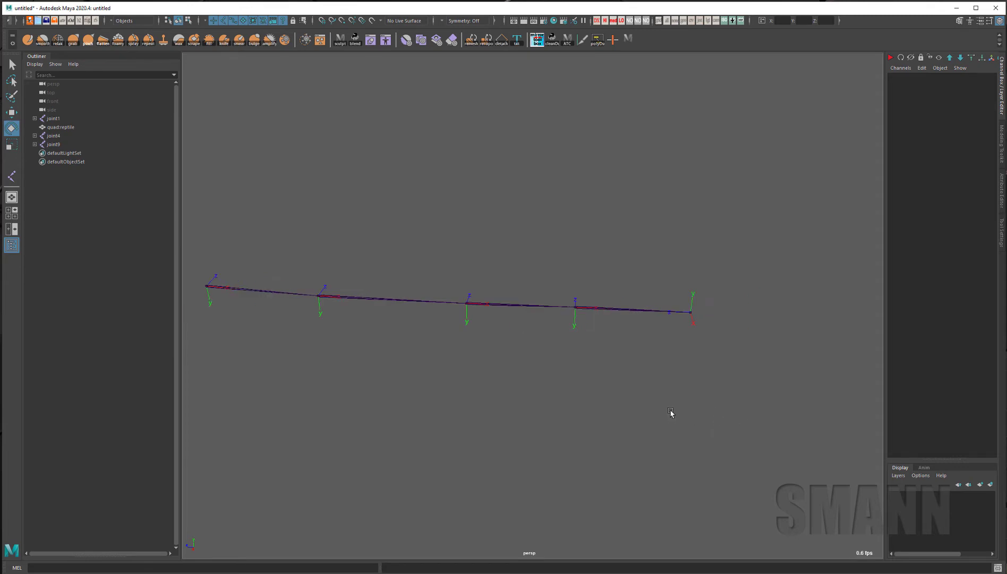
pyautogui.keyDown('alt'); pyautogui.moveTo(340, 294); pyautogui.dragTo(748, 260); pyautogui.keyUp('alt')
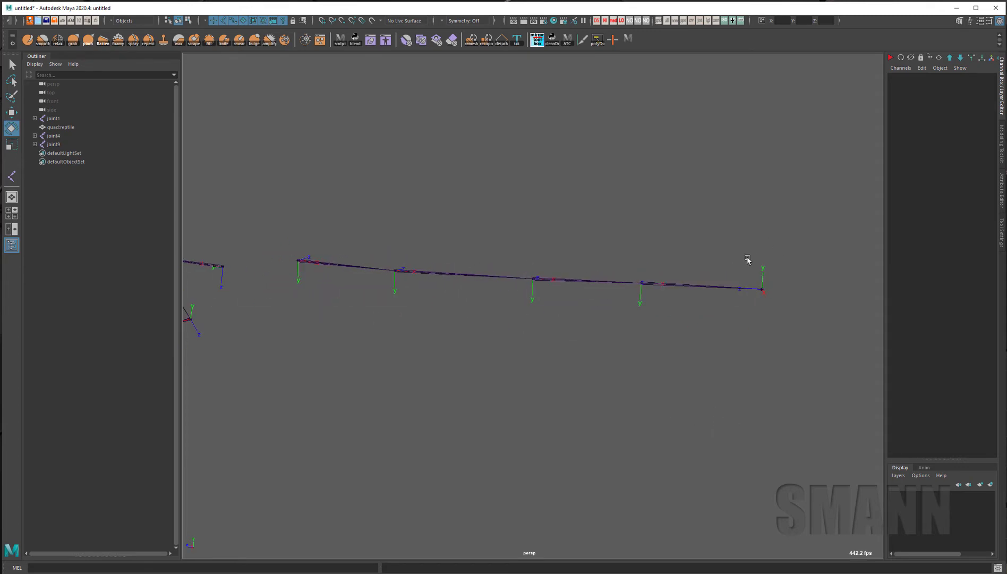
pyautogui.click(764, 289)
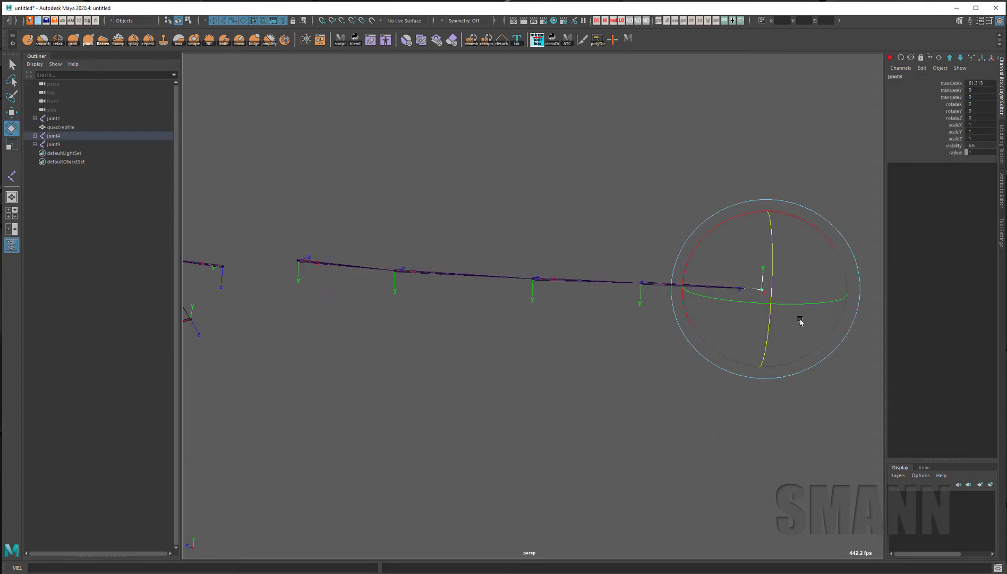
pyautogui.click(810, 396)
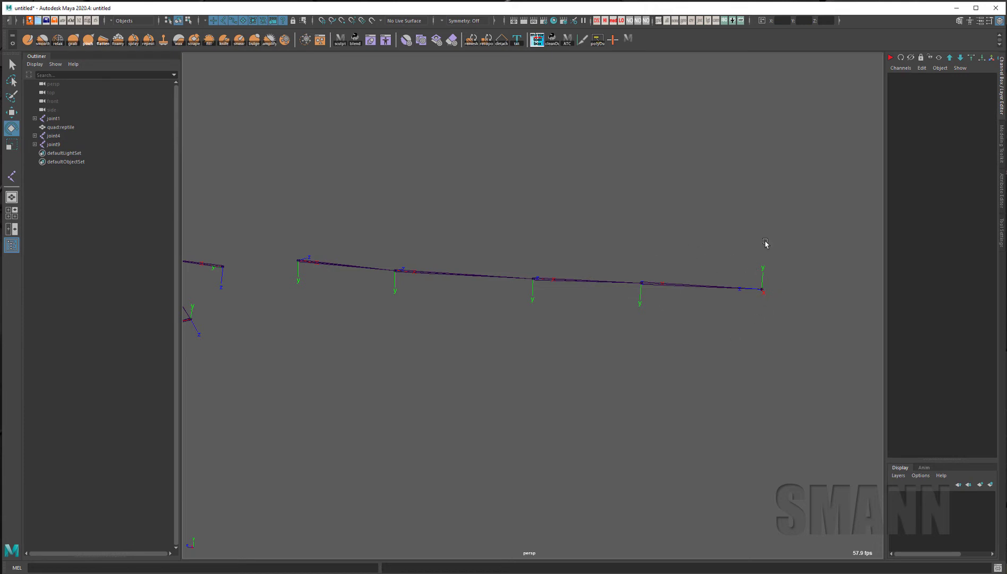
pyautogui.keyDown('alt'); pyautogui.moveTo(746, 236); pyautogui.dragTo(674, 263); pyautogui.keyUp('alt')
# Show the reptile mesh again and check where the last joint sits inside the tail tip.
pyautogui.click(660, 21)
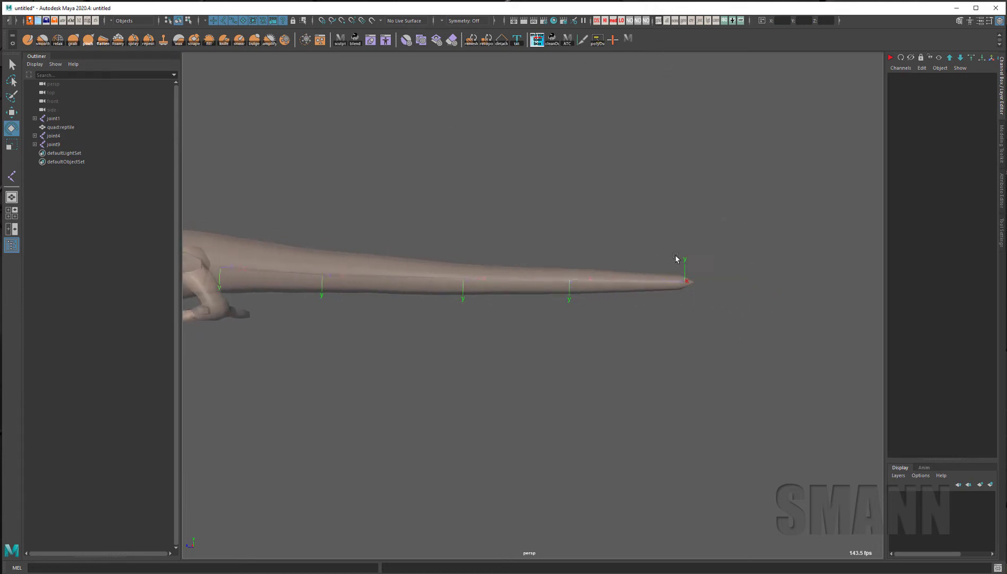
pyautogui.keyDown('alt'); pyautogui.moveTo(675, 263); pyautogui.dragTo(771, 335, button='right'); pyautogui.keyUp('alt')
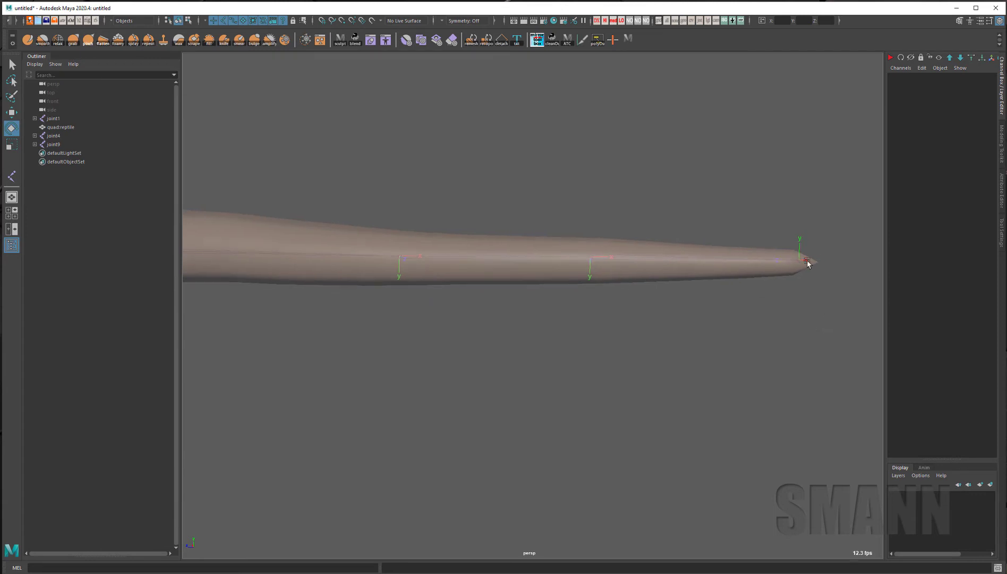
pyautogui.click(781, 267)
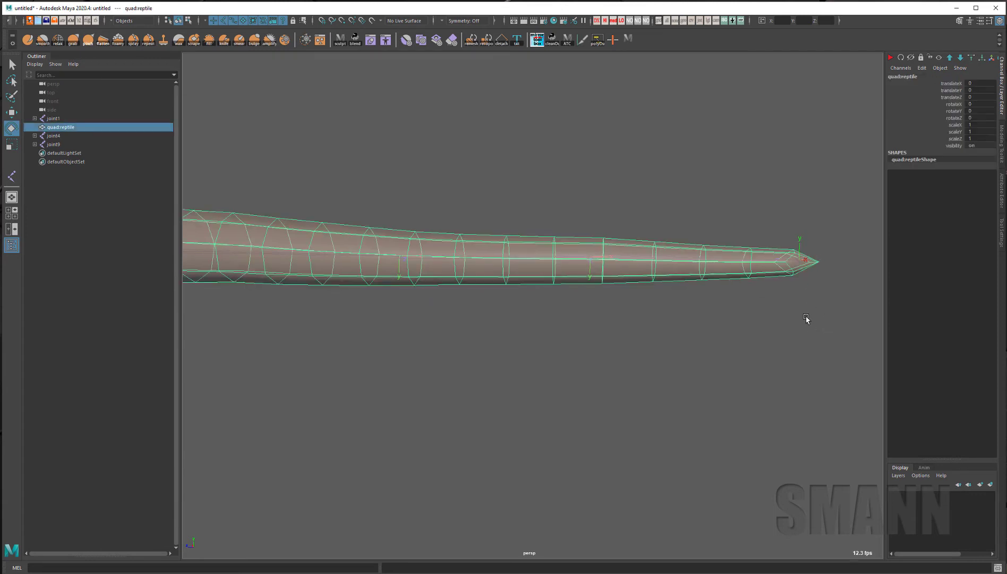
pyautogui.click(621, 283)
# Select the second-to-last tail joint, try rotating the final tail segment, and undo the rotation.
pyautogui.moveTo(649, 236); pyautogui.dragTo(645, 357)
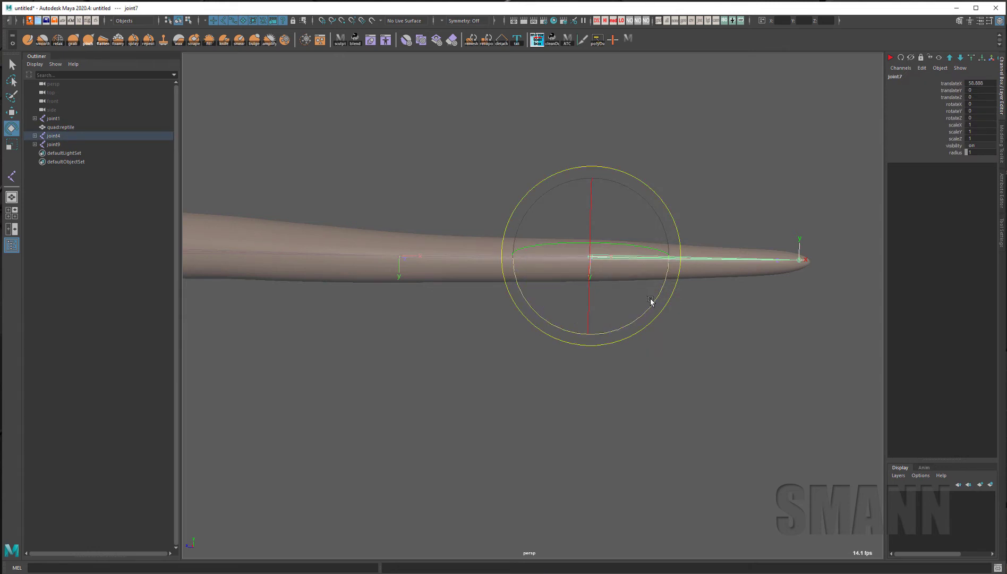
pyautogui.moveTo(652, 299); pyautogui.dragTo(731, 407)
pyautogui.hotkey('ctrl', 'z')
pyautogui.click(765, 371)
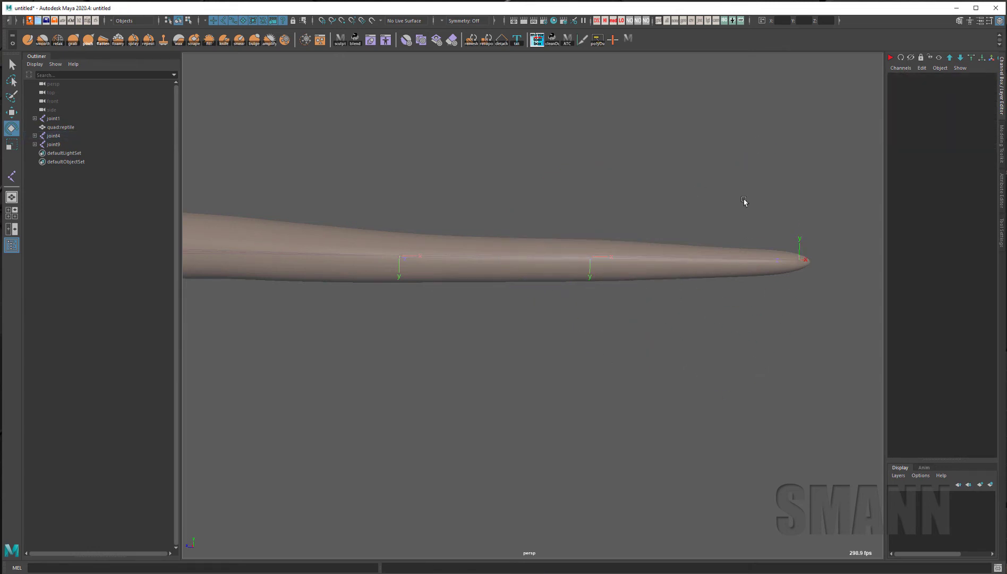
pyautogui.hotkey('ctrl', 'z')
# Check the tip joint, test-rotate the second-to-last tail joint about 36 degrees around Z, and undo it.
pyautogui.click(800, 260)
pyautogui.click(853, 370)
pyautogui.click(657, 260)
pyautogui.moveTo(659, 292); pyautogui.dragTo(636, 334)
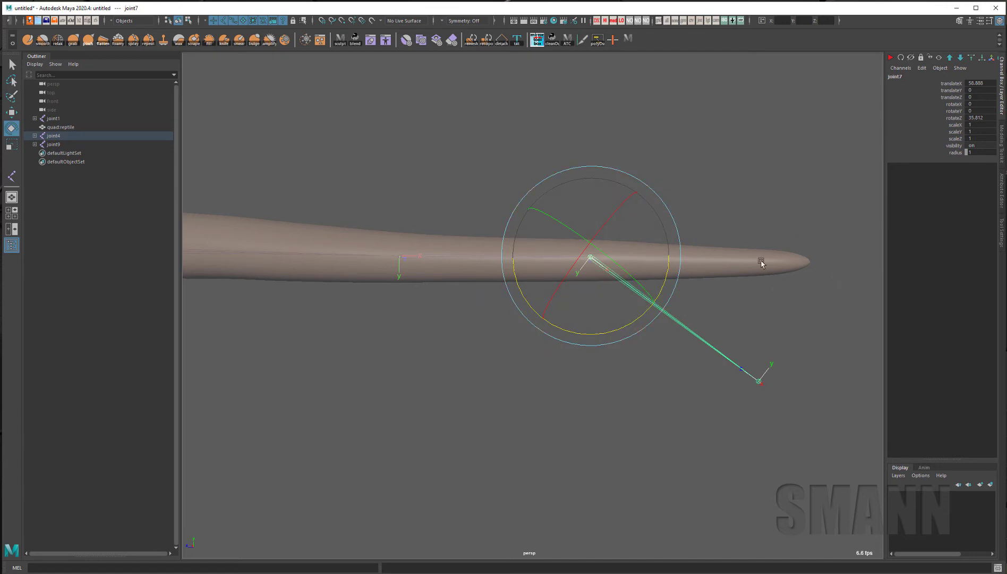
pyautogui.hotkey('ctrl', 'z')
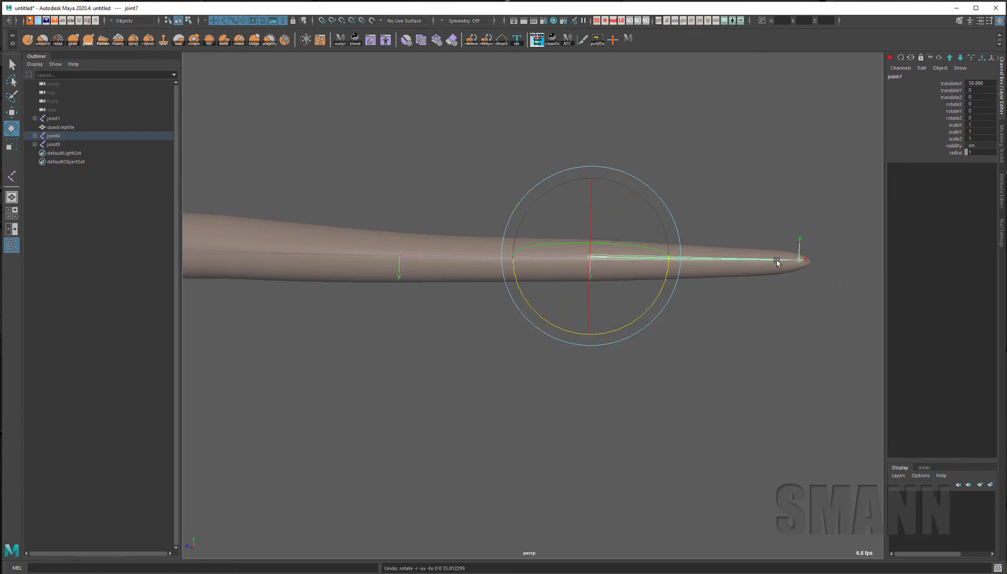
# Deselect everything and hide the reptile mesh so only the joints are displayed.
pyautogui.click(755, 274)
pyautogui.keyDown('alt'); pyautogui.moveTo(788, 326); pyautogui.dragTo(788, 334); pyautogui.keyUp('alt')
pyautogui.click(754, 332)
pyautogui.click(684, 22)
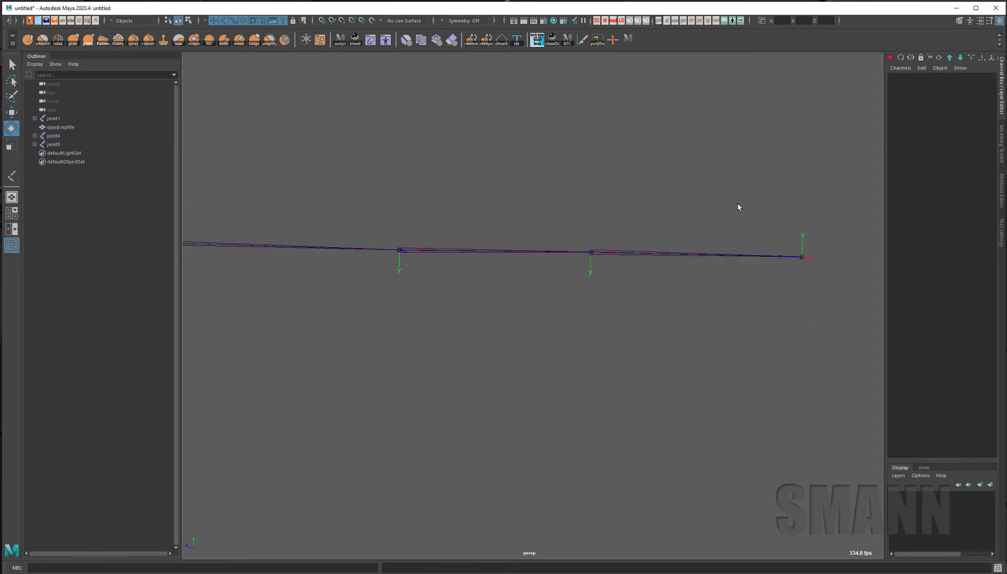
# Select the root joint of the tail chain so the entire chain is highlighted.
pyautogui.keyDown('alt'); pyautogui.moveTo(739, 204); pyautogui.dragTo(726, 199, button='middle'); pyautogui.keyUp('alt')
pyautogui.moveTo(726, 197); pyautogui.dragTo(641, 383)
pyautogui.press('Down')
pyautogui.click(292, 207)
pyautogui.click(297, 250)
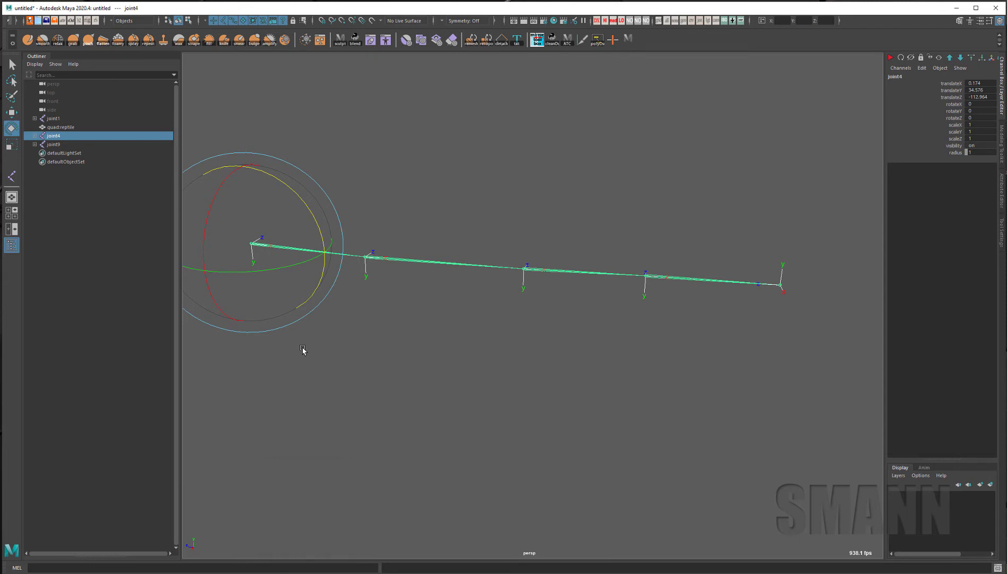
# Examine the selected tail chain's axes and show the reptile mesh again around it.
pyautogui.keyDown('alt'); pyautogui.moveTo(435, 249); pyautogui.dragTo(502, 343); pyautogui.keyUp('alt')
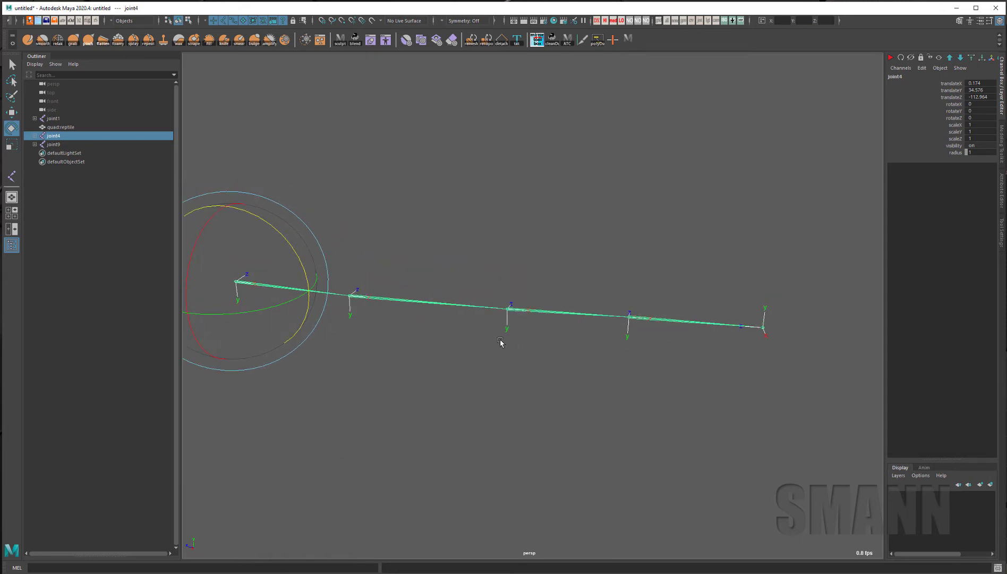
pyautogui.keyDown('alt'); pyautogui.moveTo(360, 350); pyautogui.dragTo(611, 296); pyautogui.keyUp('alt')
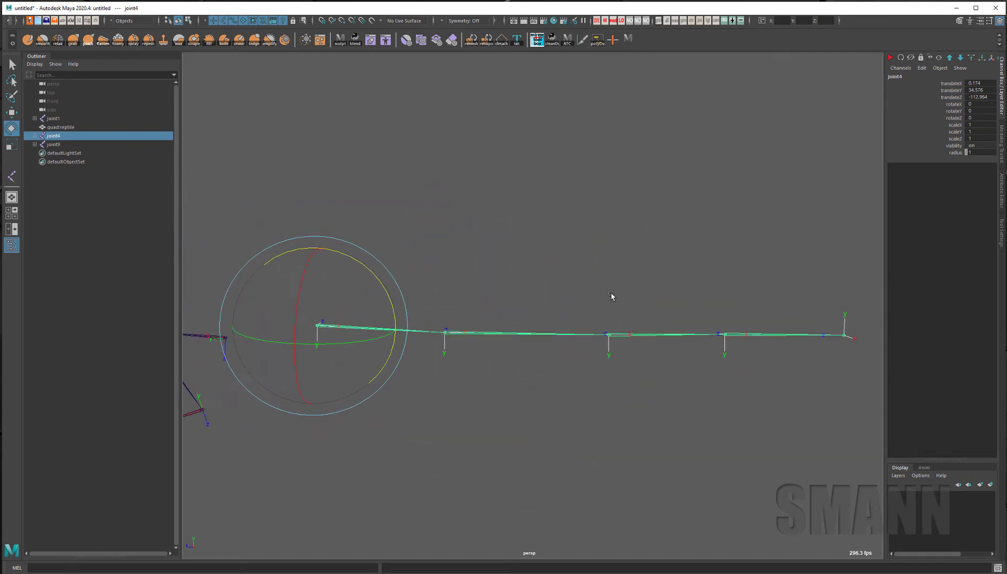
pyautogui.click(666, 21)
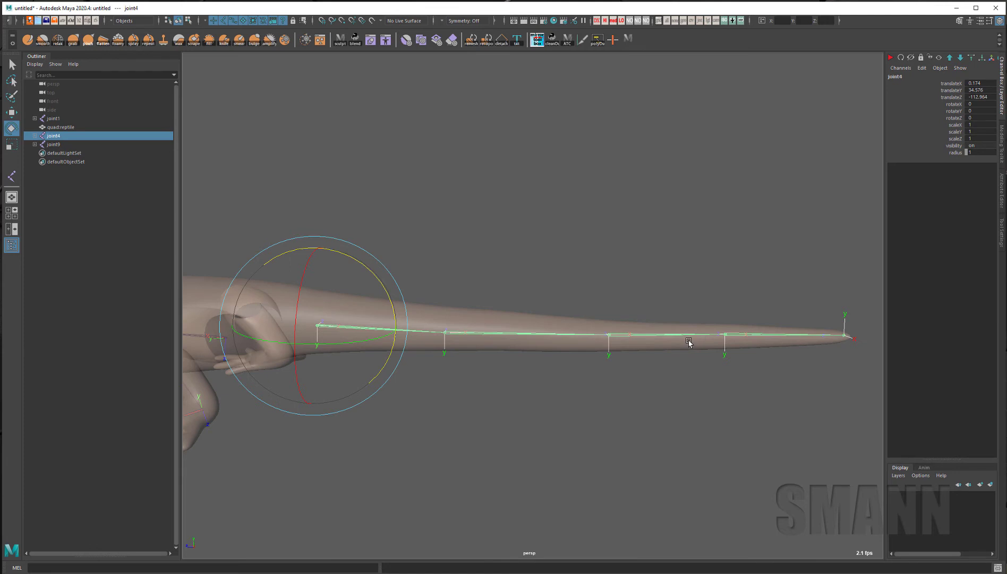
# Deselect the tail chain and examine the reptile's joint axes from the side and in perspective.
pyautogui.moveTo(689, 342)
pyautogui.keyDown('alt'); pyautogui.mouseDown()
pyautogui.moveTo(697, 341)
pyautogui.moveTo(681, 355)
pyautogui.mouseUp(); pyautogui.keyUp('alt')
pyautogui.click(529, 330)
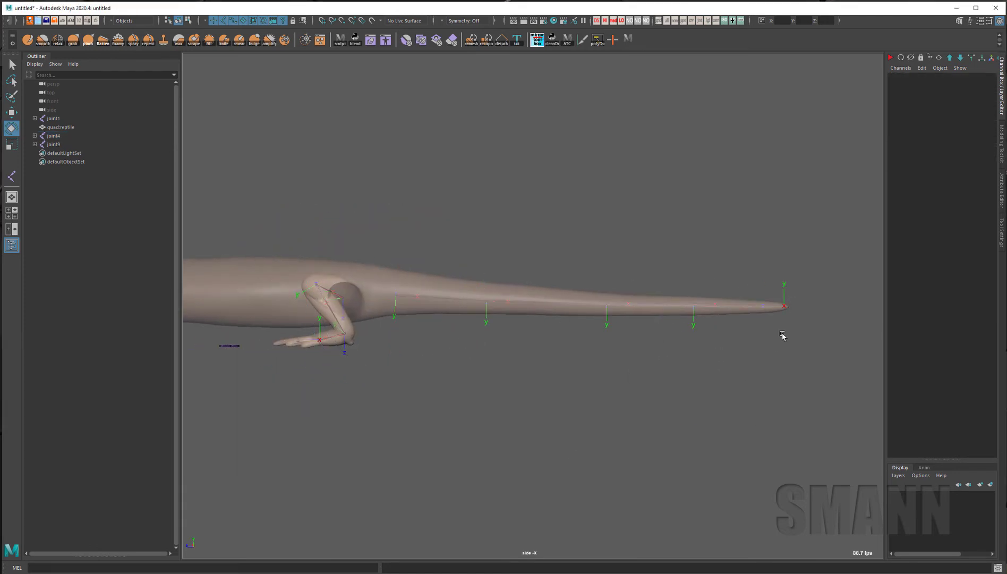
pyautogui.press('space')
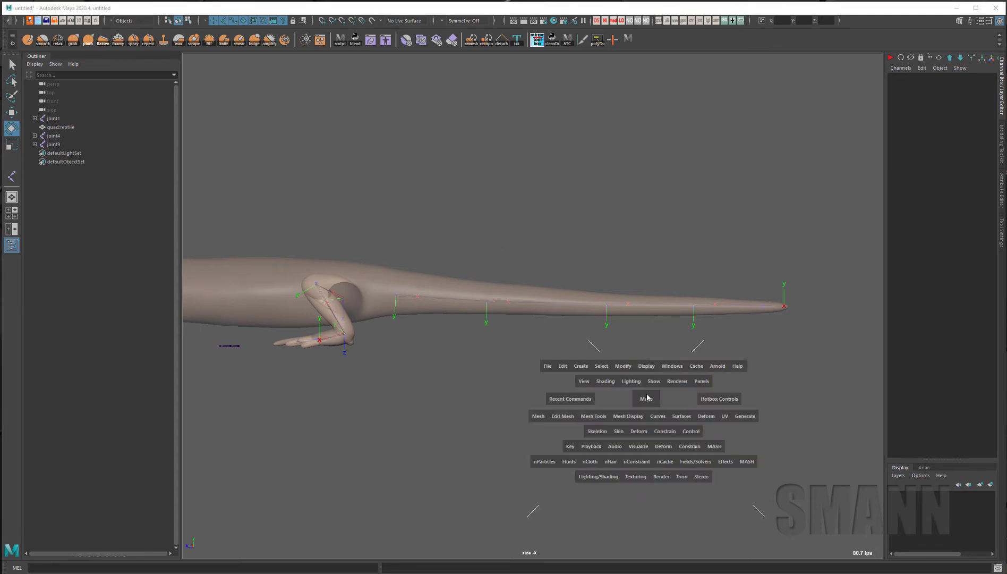
pyautogui.moveTo(645, 398); pyautogui.dragTo(601, 436)
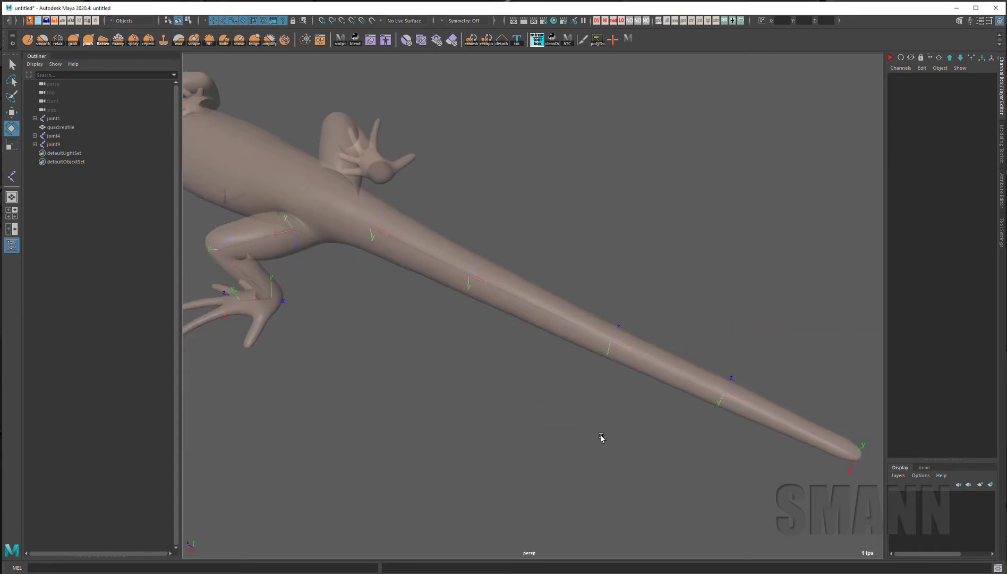
# Hide the reptile mesh and select all joints of the tail chain.
pyautogui.click(689, 21)
pyautogui.click(409, 287)
pyautogui.keyDown('alt'); pyautogui.moveTo(484, 389); pyautogui.dragTo(523, 287); pyautogui.keyUp('alt')
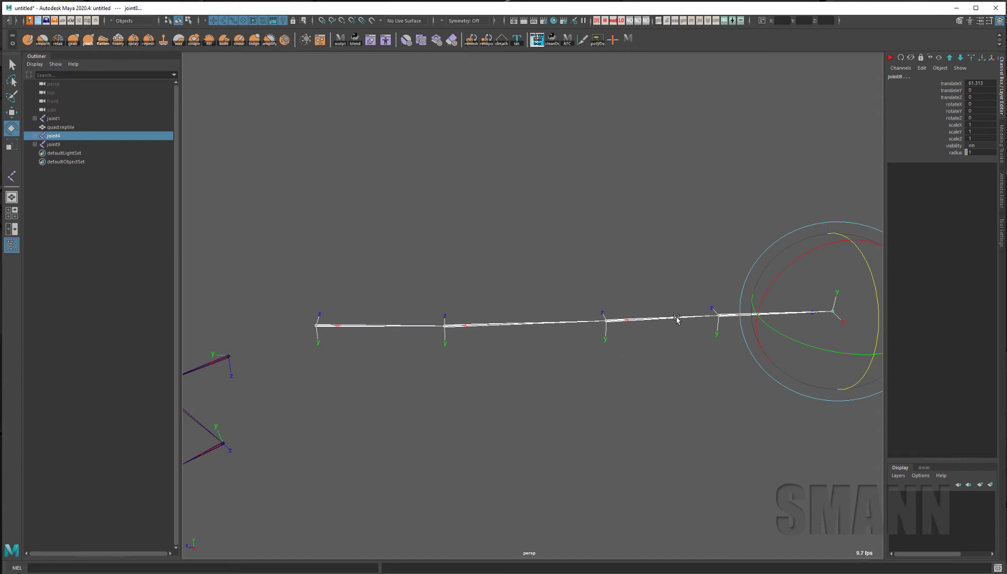
# Open the sm_joint_win tool window and view the selected tail chain at an angle beside it.
pyautogui.keyDown('alt'); pyautogui.moveTo(633, 322); pyautogui.dragTo(638, 310); pyautogui.keyUp('alt')
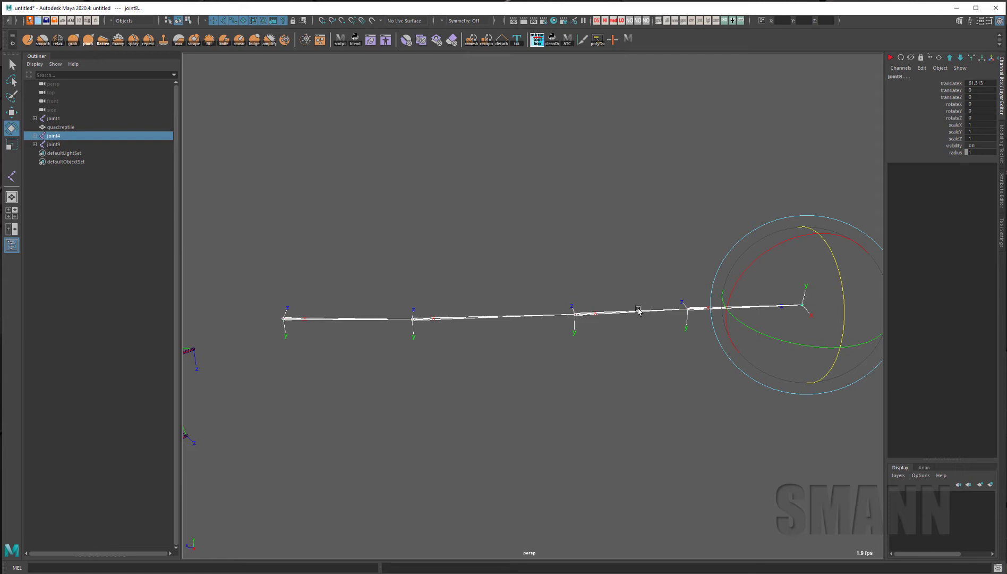
pyautogui.keyDown('alt'); pyautogui.moveTo(642, 299); pyautogui.dragTo(610, 288, button='middle'); pyautogui.keyUp('alt')
pyautogui.press('space')
pyautogui.moveTo(640, 324); pyautogui.dragTo(645, 240)
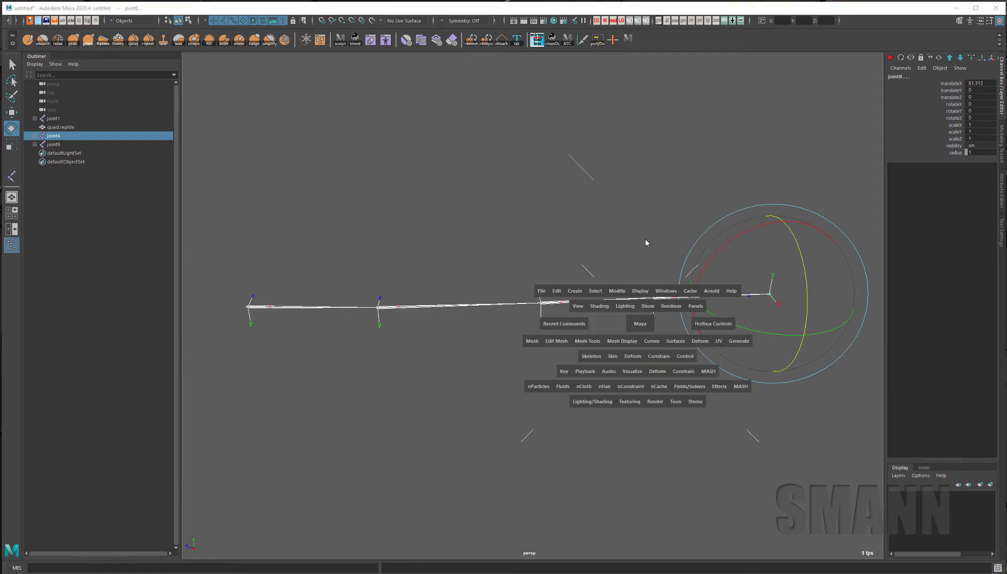
pyautogui.moveTo(692, 55); pyautogui.dragTo(633, 56)
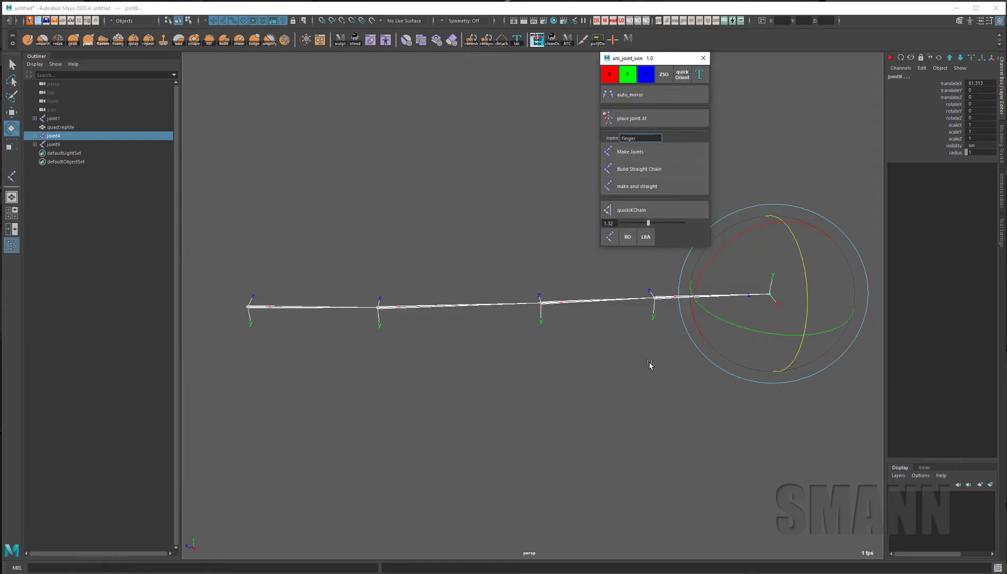
pyautogui.keyDown('alt'); pyautogui.moveTo(649, 362); pyautogui.dragTo(652, 419, button='middle'); pyautogui.keyUp('alt')
pyautogui.keyDown('alt'); pyautogui.moveTo(502, 267); pyautogui.dragTo(491, 213); pyautogui.keyUp('alt')
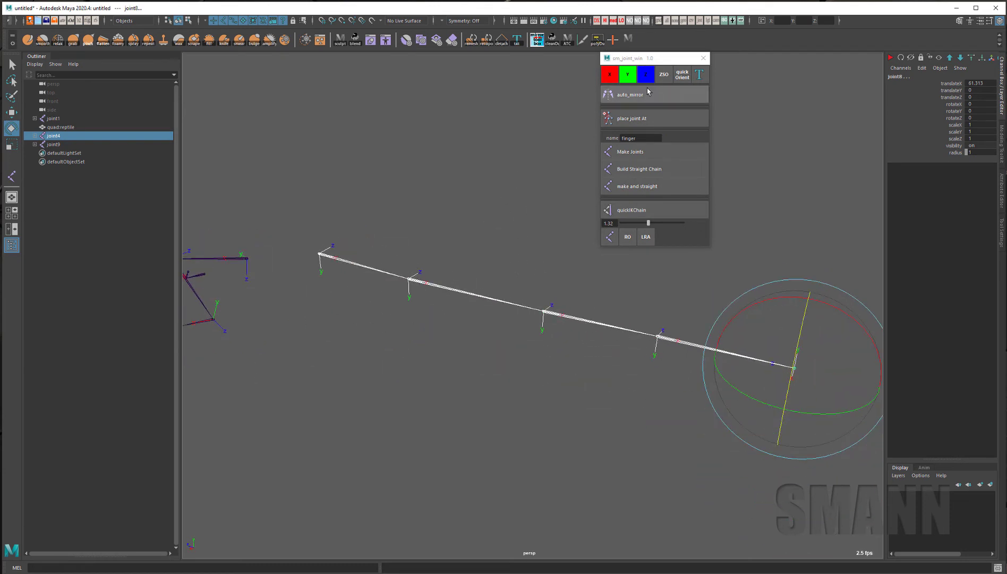
# Try the X axis operation of sm_joint_win three times on the selected tail joints, deselect them, and close the tool window.
pyautogui.click(609, 76)
pyautogui.click(608, 76)
pyautogui.click(609, 76)
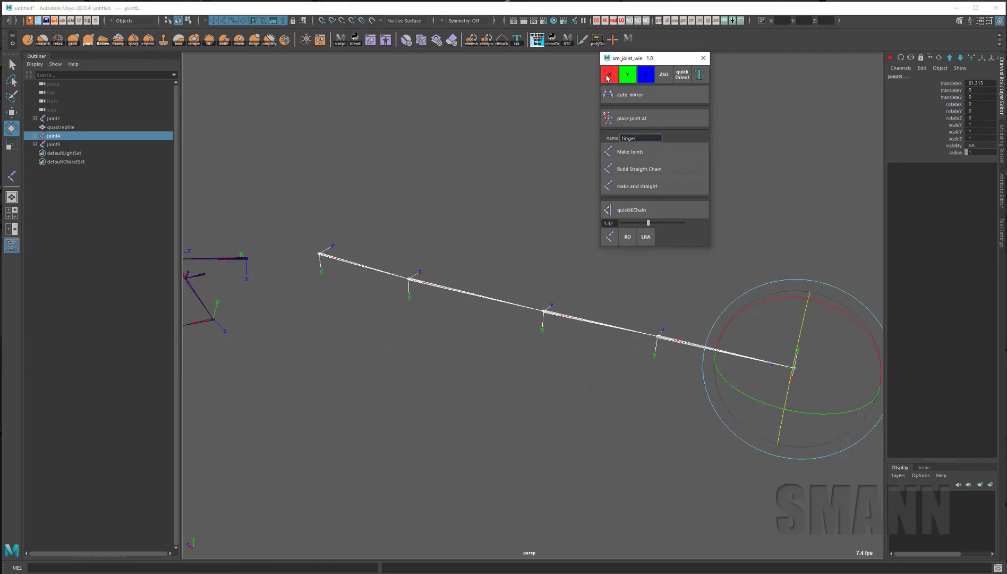
pyautogui.keyDown('alt'); pyautogui.moveTo(511, 151); pyautogui.dragTo(515, 149); pyautogui.keyUp('alt')
pyautogui.click(515, 147)
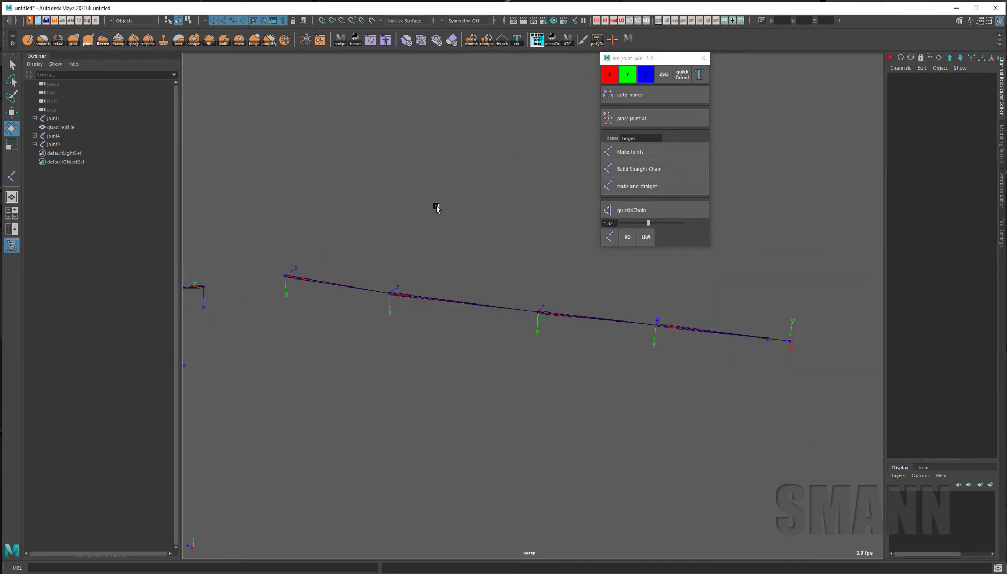
pyautogui.keyDown('alt'); pyautogui.moveTo(436, 207); pyautogui.dragTo(472, 191, button='middle'); pyautogui.keyUp('alt')
pyautogui.click(704, 59)
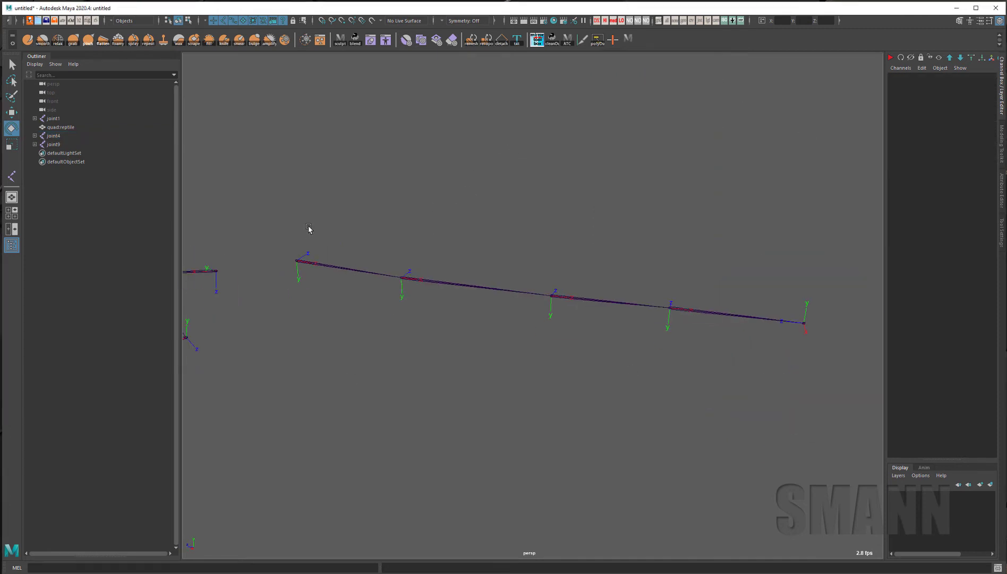
# Reselect the tail's root joint, check the Local Rotation Axes option in component selection, and return to object selection.
pyautogui.hotkey('ctrl', 'z')
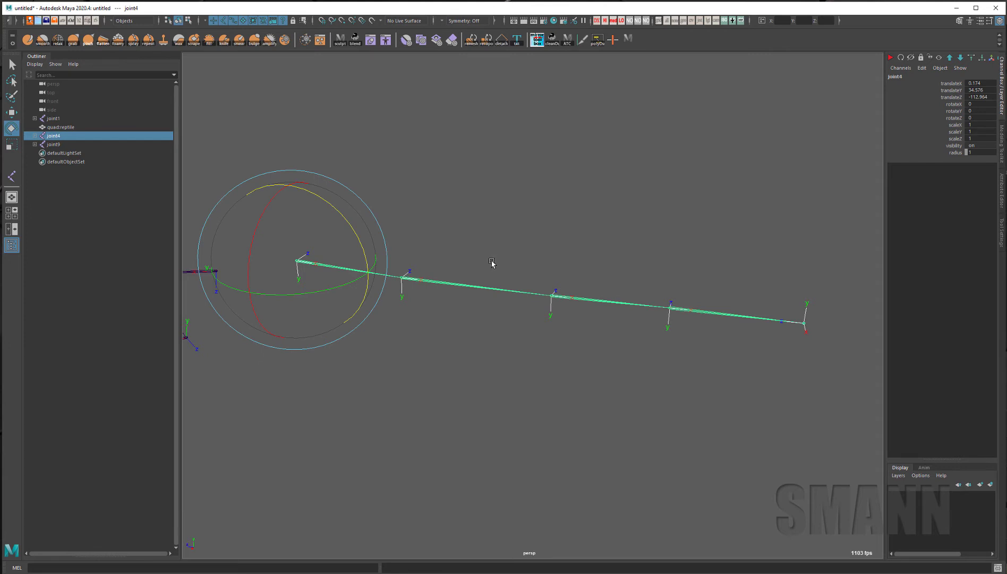
pyautogui.keyDown('alt'); pyautogui.moveTo(492, 263); pyautogui.dragTo(519, 253); pyautogui.keyUp('alt')
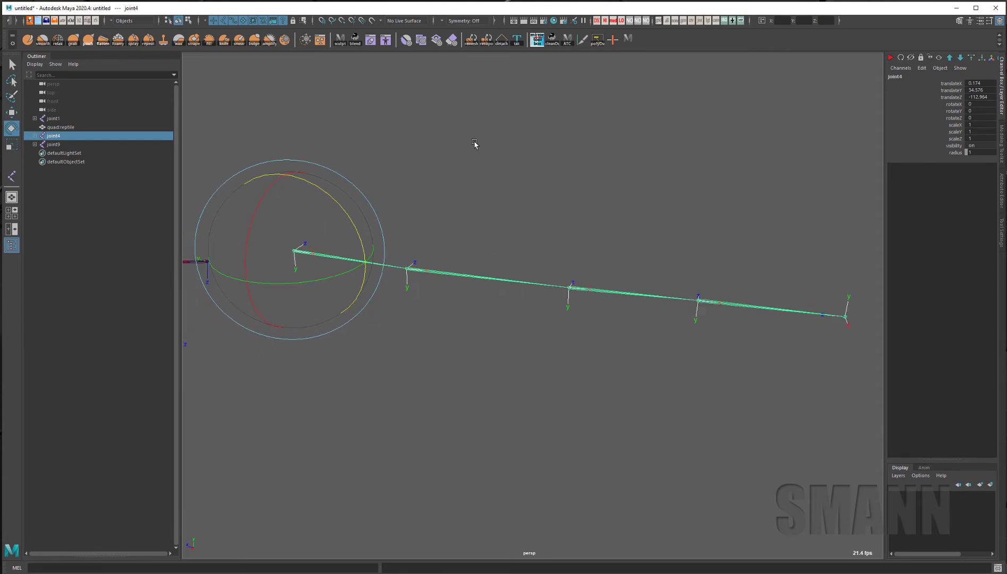
pyautogui.press('F8')
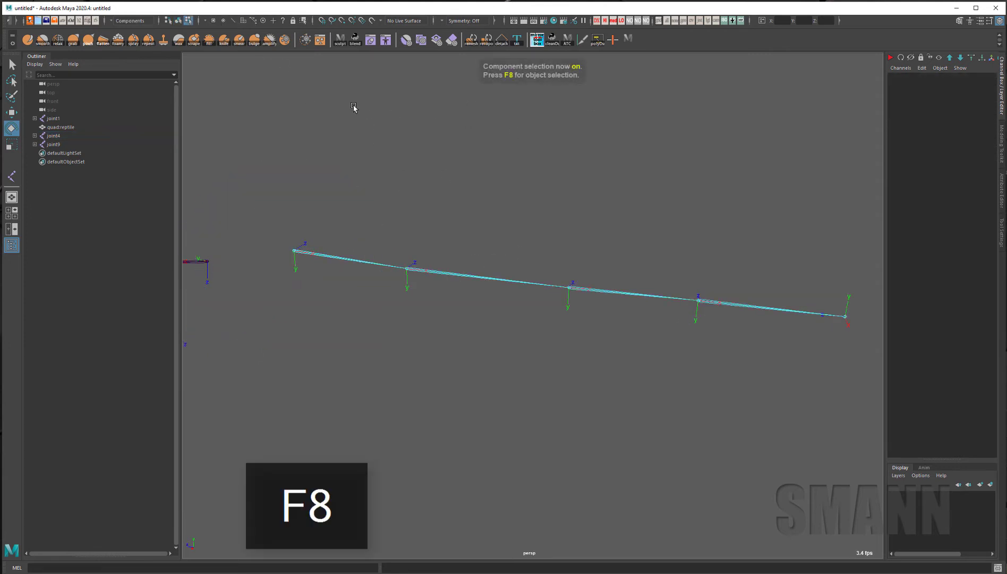
pyautogui.rightClick(283, 21)
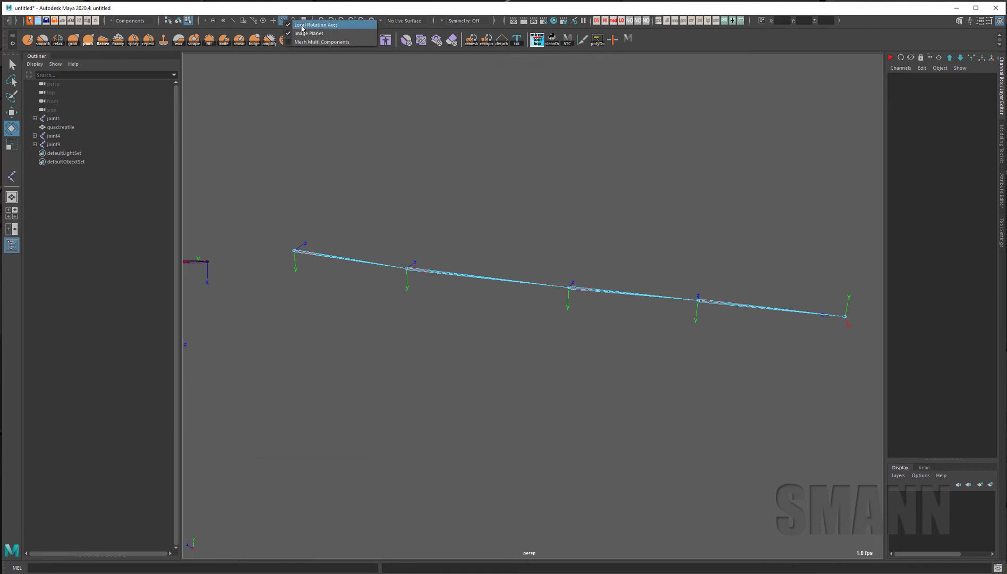
pyautogui.click(522, 101)
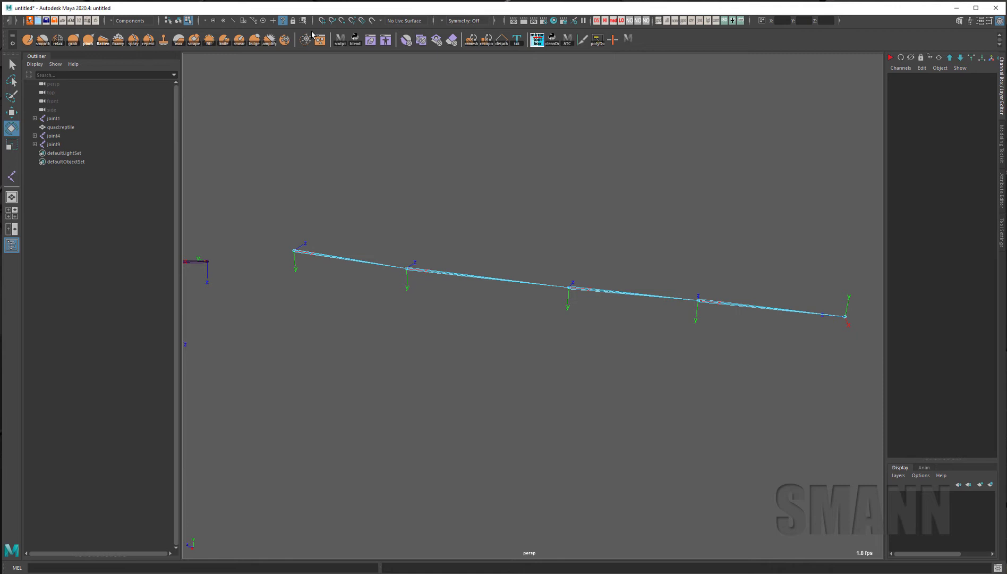
pyautogui.click(178, 20)
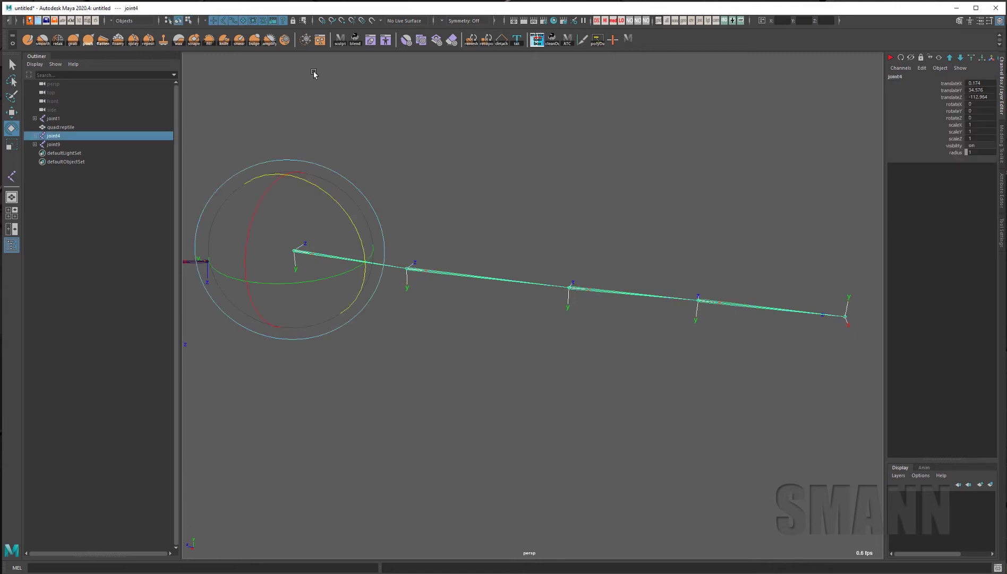
# Check the handle options for object selection and leave the tail chain deselected.
pyautogui.rightClick(214, 21)
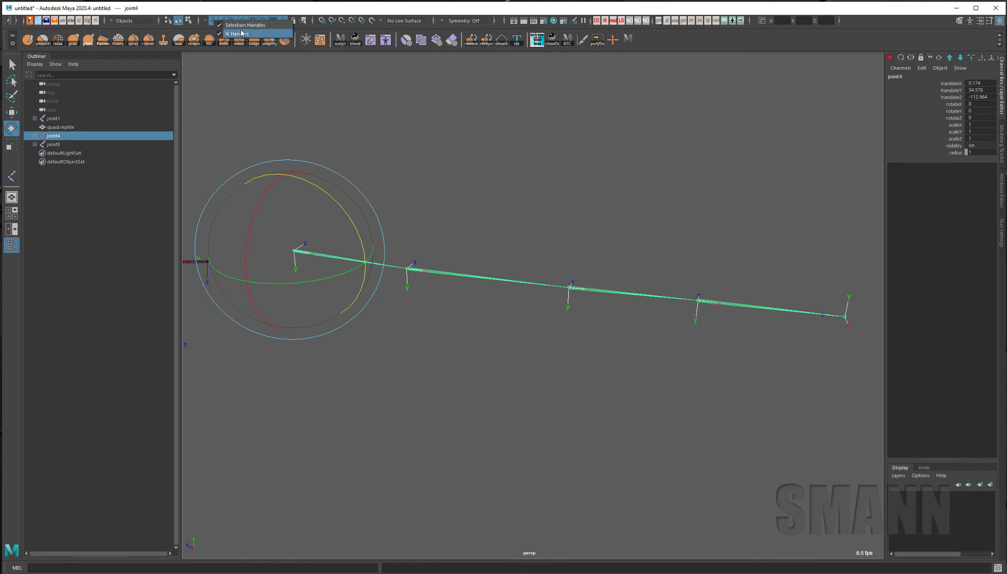
pyautogui.click(367, 180)
pyautogui.moveTo(182, 319)
pyautogui.mouseDown()
pyautogui.moveTo(770, 327)
pyautogui.moveTo(180, 331)
pyautogui.mouseUp()
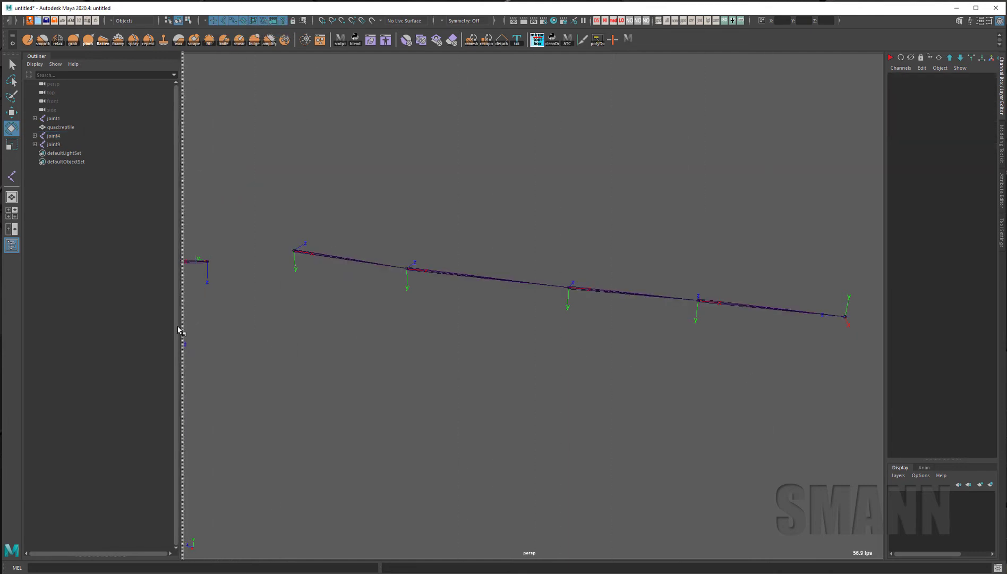
pyautogui.moveTo(276, 162); pyautogui.dragTo(817, 432)
pyautogui.click(694, 345)
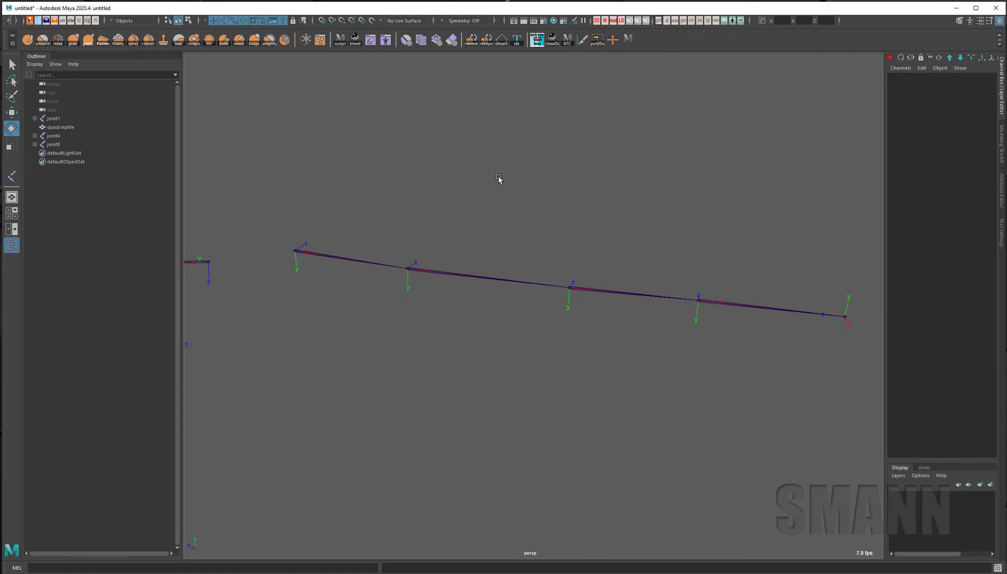
# Switch to component selection, clear the miscellaneous component types, and enable only Local Rotation Axes for picking.
pyautogui.click(188, 21)
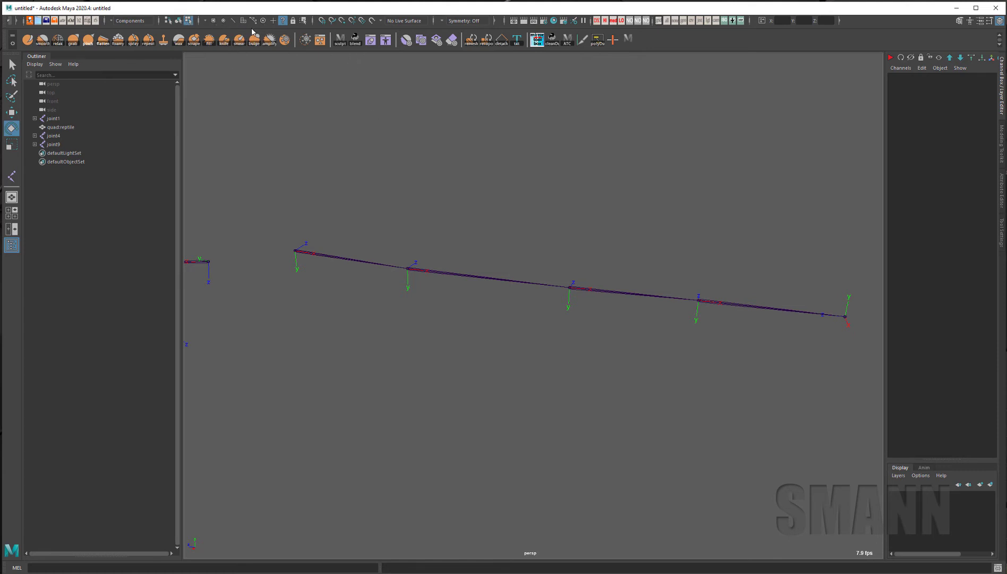
pyautogui.click(205, 21)
pyautogui.click(216, 36)
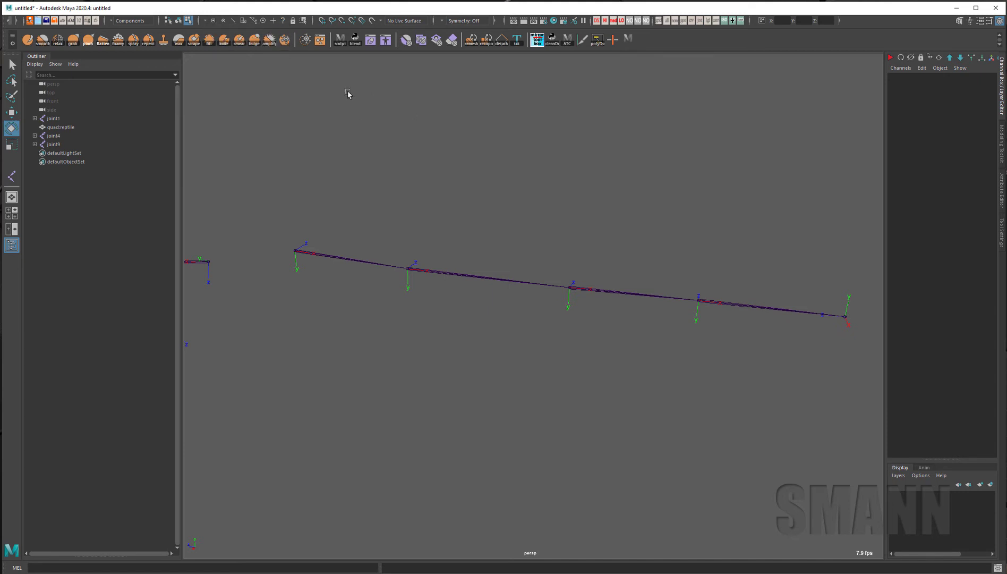
pyautogui.rightClick(291, 20)
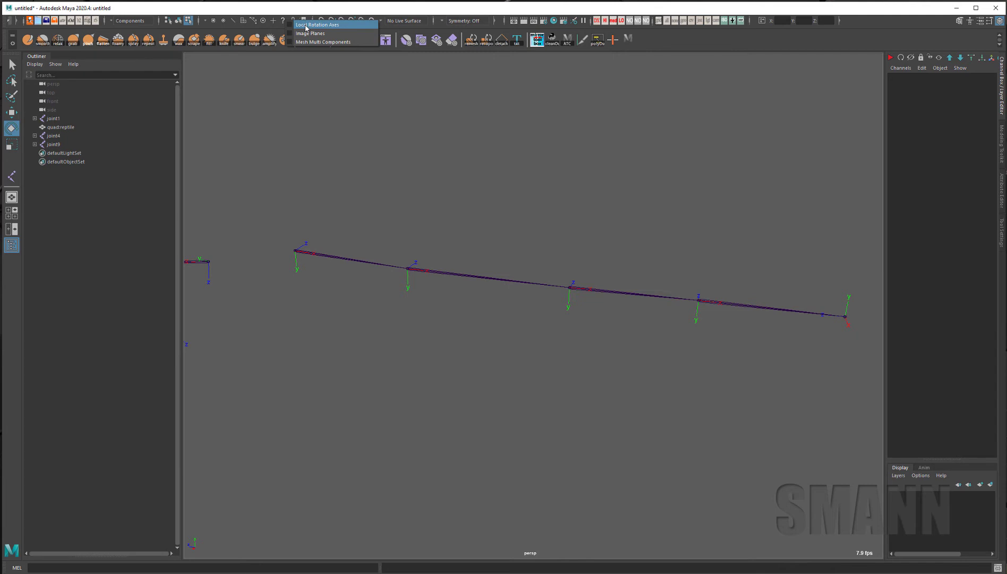
pyautogui.click(306, 25)
# Select the second tail joint in component mode and try box-selecting the local rotation axes along the chain.
pyautogui.moveTo(391, 197); pyautogui.dragTo(460, 321)
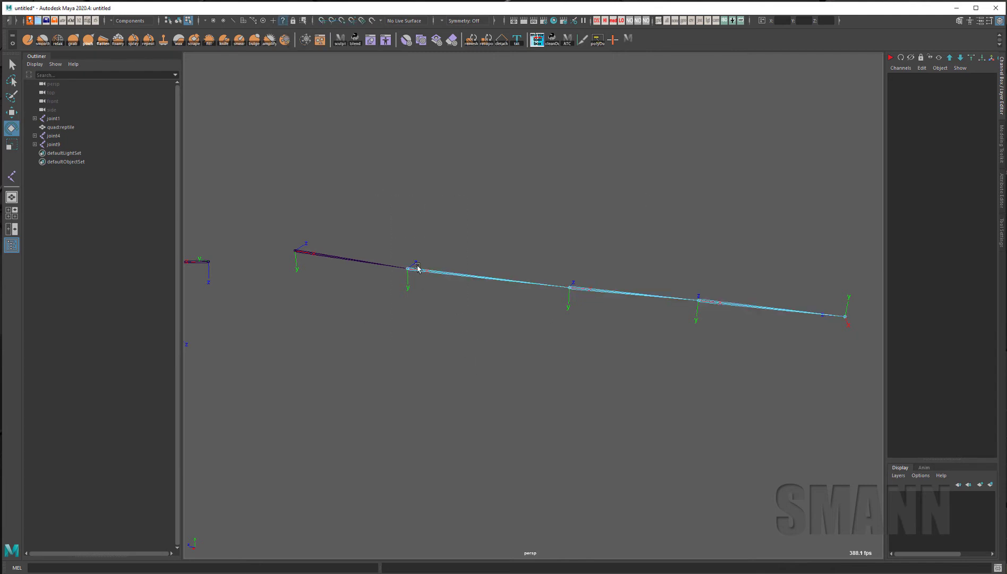
pyautogui.moveTo(398, 251); pyautogui.dragTo(494, 355)
pyautogui.moveTo(577, 387); pyautogui.dragTo(599, 404)
pyautogui.moveTo(561, 275); pyautogui.dragTo(630, 390)
pyautogui.click(654, 203)
pyautogui.moveTo(485, 191); pyautogui.dragTo(668, 469)
pyautogui.click(602, 394)
# Deselect the second tail joint in object mode, return to component mode, and box-select the third joint.
pyautogui.press('F8')
pyautogui.press('F8')
pyautogui.press('F8')
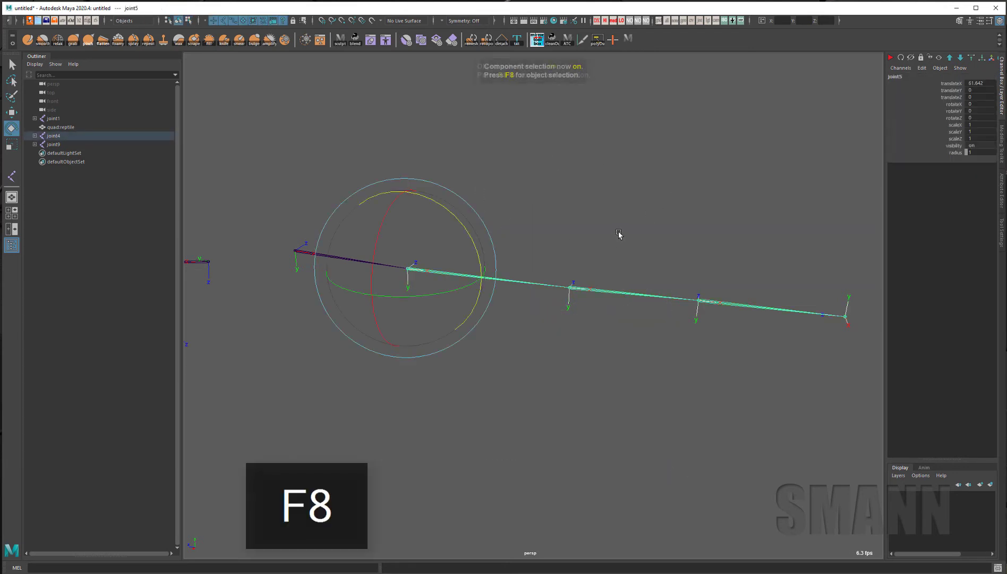
pyautogui.click(618, 234)
pyautogui.press('F8')
pyautogui.moveTo(521, 162); pyautogui.dragTo(633, 396)
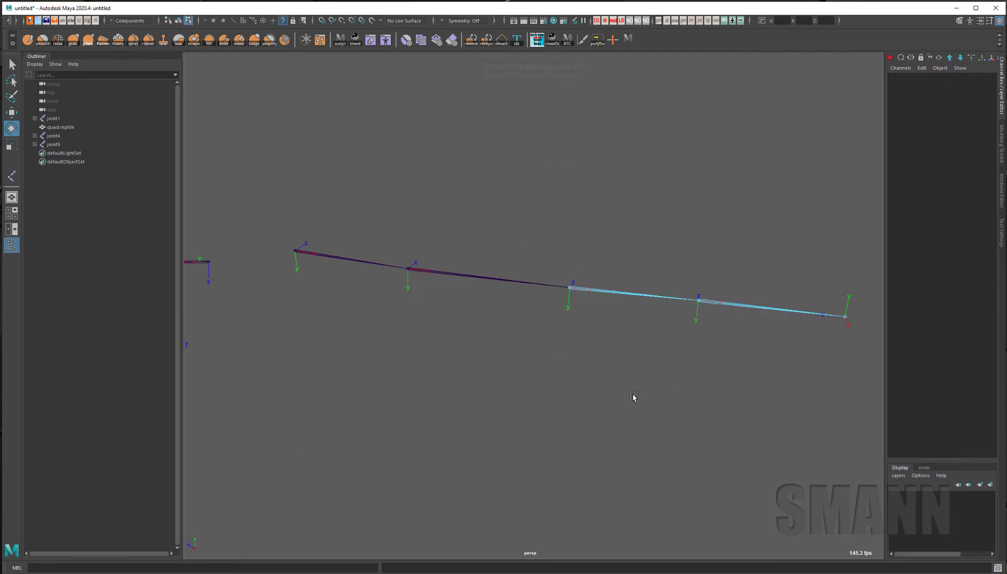
# Cycle through the Move, Rotate and Scale tools, and select the third tail joint's local rotation axis with the Move tool active.
pyautogui.keyDown('alt'); pyautogui.moveTo(639, 368); pyautogui.dragTo(640, 366); pyautogui.keyUp('alt')
pyautogui.press('w')
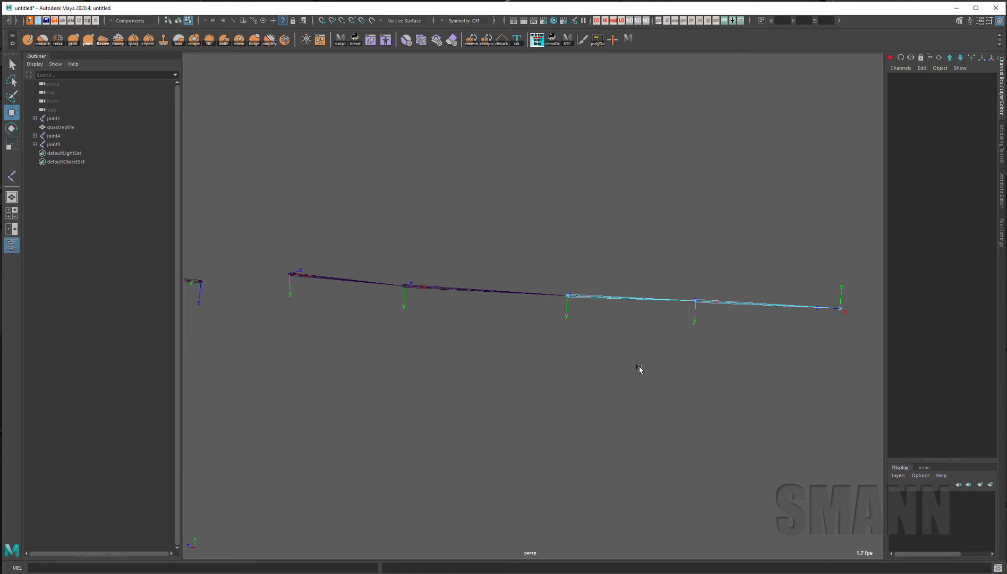
pyautogui.press('e')
pyautogui.press('r')
pyautogui.press('w')
pyautogui.press('e')
pyautogui.press('r')
pyautogui.press('w')
pyautogui.keyDown('alt'); pyautogui.moveTo(640, 367); pyautogui.dragTo(639, 362); pyautogui.keyUp('alt')
pyautogui.moveTo(532, 214); pyautogui.dragTo(559, 413)
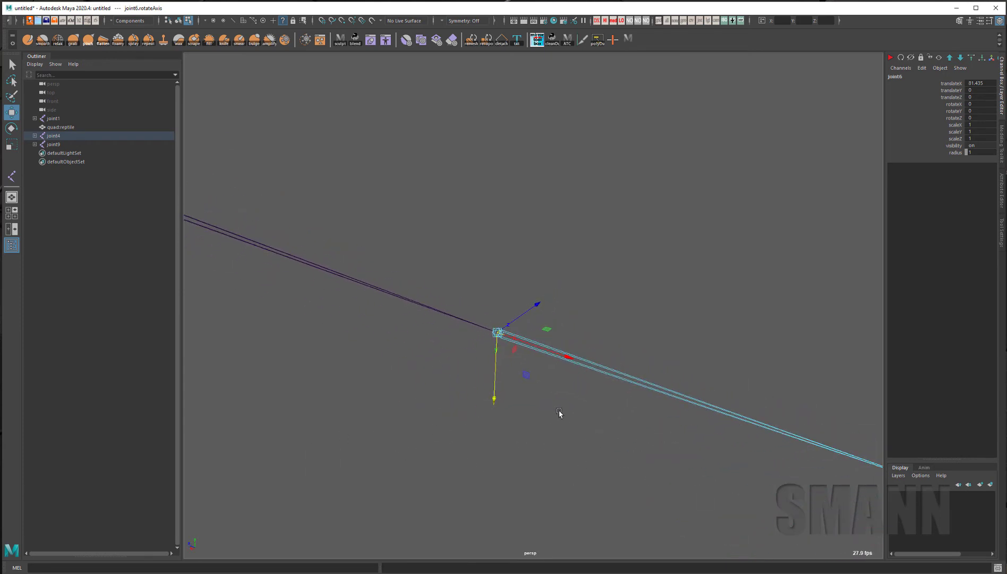
# Show the third tail joint's attributes and check its rotate axis and joint orient fields against the axis.
pyautogui.keyDown('alt'); pyautogui.moveTo(510, 391); pyautogui.dragTo(693, 448); pyautogui.keyUp('alt')
pyautogui.hotkey('ctrl', 'a')
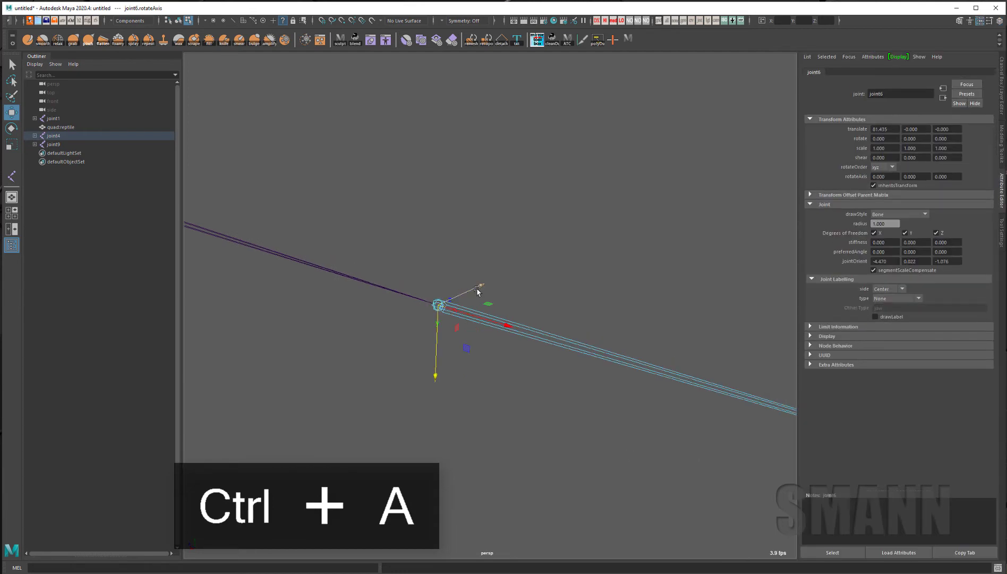
pyautogui.keyDown('alt'); pyautogui.moveTo(625, 225); pyautogui.dragTo(596, 164); pyautogui.keyUp('alt')
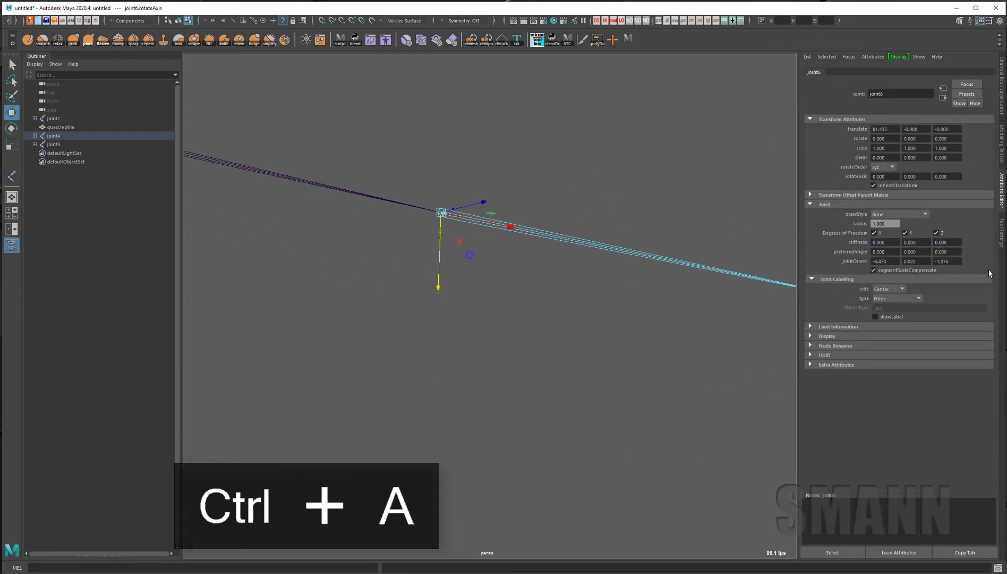
pyautogui.keyDown('alt'); pyautogui.moveTo(501, 328); pyautogui.dragTo(466, 347); pyautogui.keyUp('alt')
# Test-rotate the third tail joint's local rotation axis freely and undo the rotations.
pyautogui.press('e')
pyautogui.moveTo(437, 227); pyautogui.dragTo(468, 213)
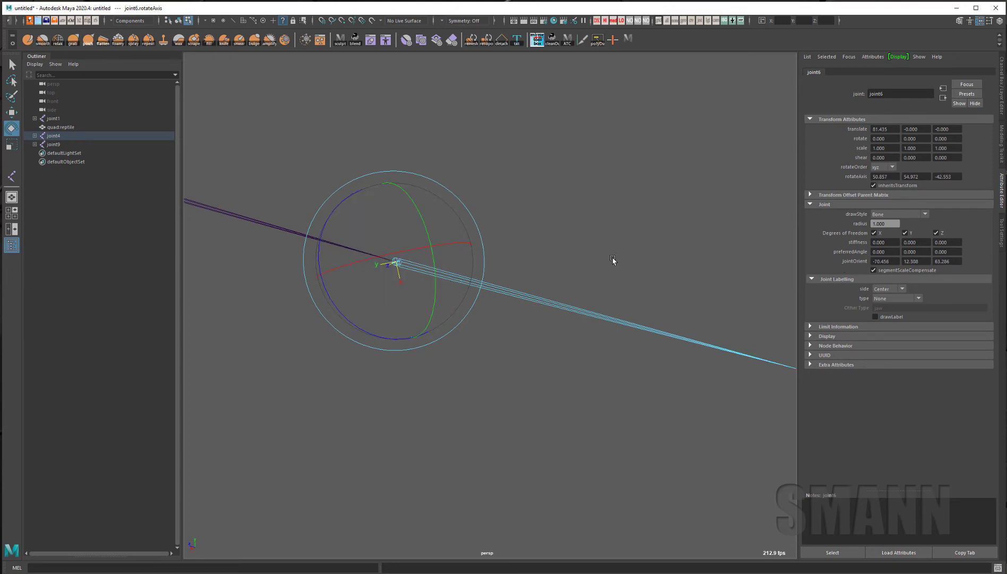
pyautogui.hotkey('ctrl', 'z')
pyautogui.hotkey('ctrl', 'z')
pyautogui.hotkey('ctrl', 'z')
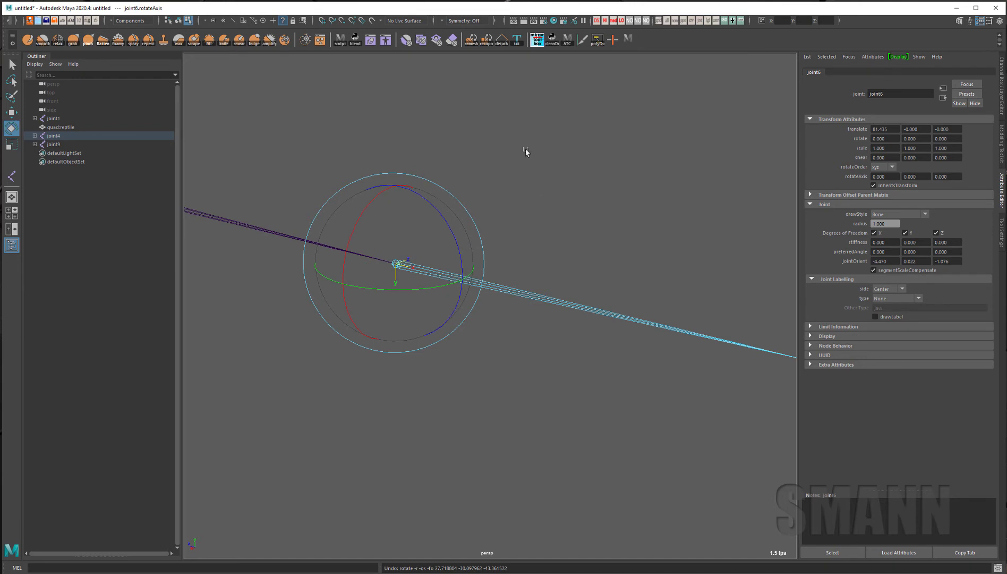
# Compare the third tail joint's Move and Rotate manipulators in object selection mode, and return to component selection.
pyautogui.click(508, 431)
pyautogui.press('F8')
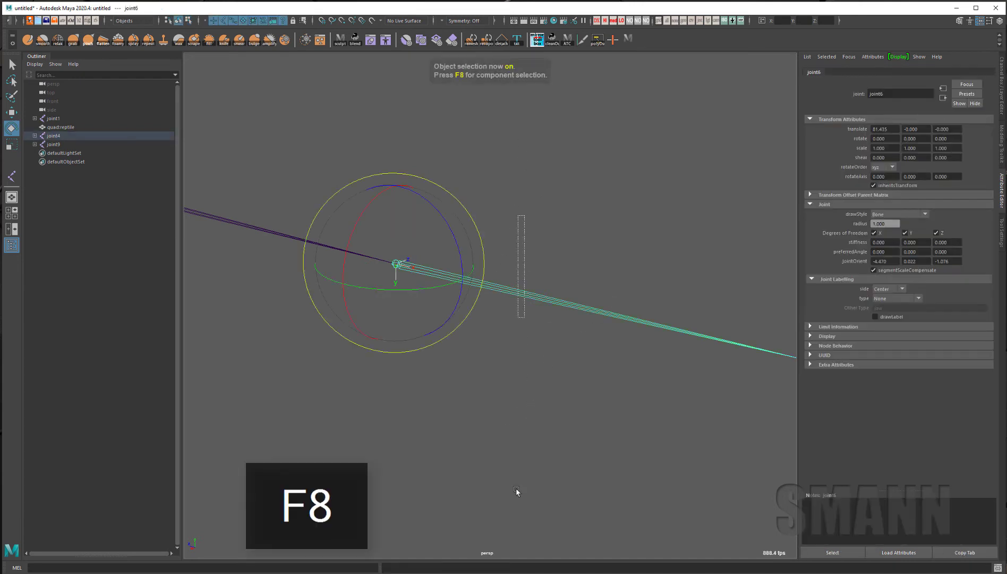
pyautogui.press('w')
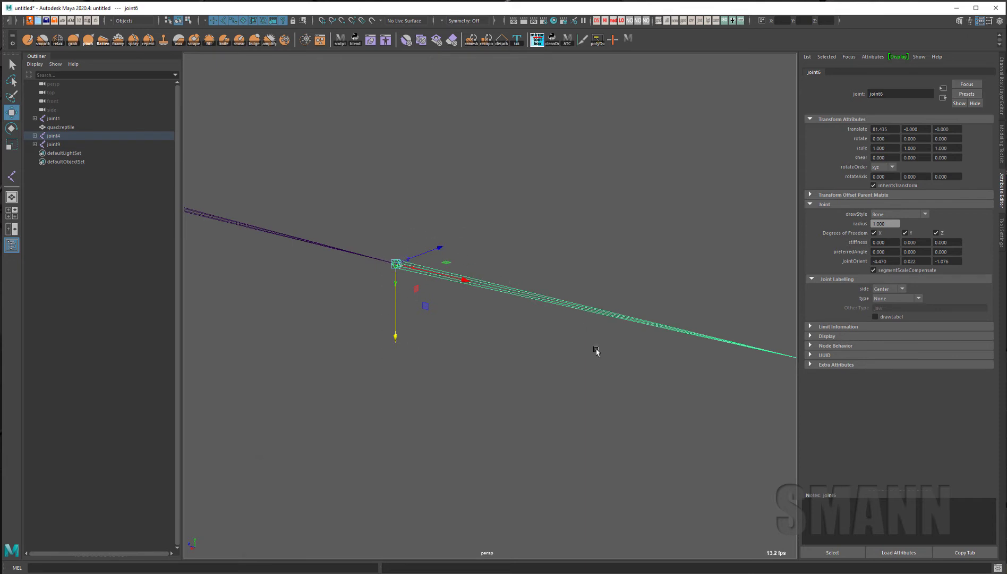
pyautogui.press('e')
pyautogui.press('F8')
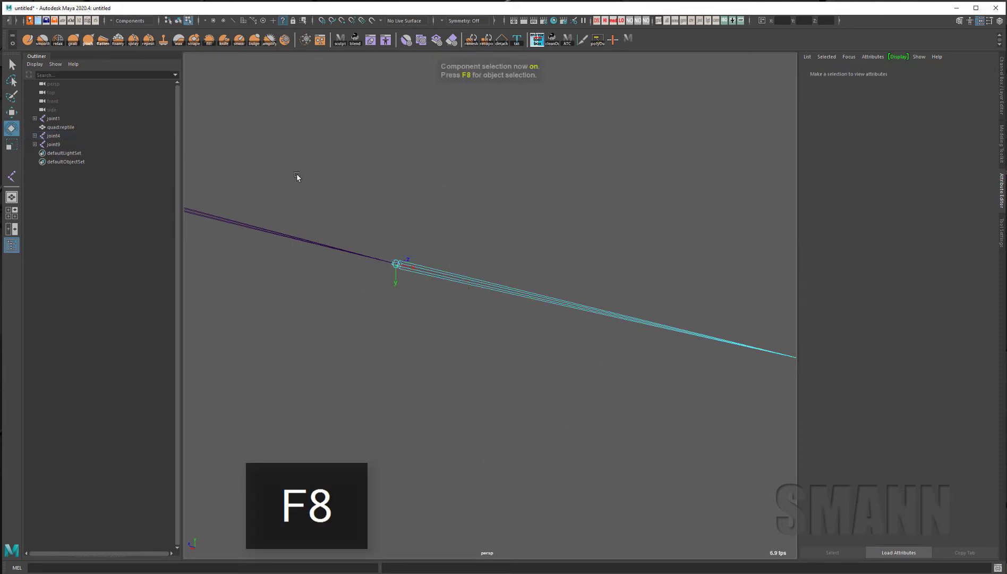
# Select the third tail joint's local rotation axis in component mode, and switch to object selection with the Move tool for comparison.
pyautogui.moveTo(297, 175); pyautogui.dragTo(585, 315)
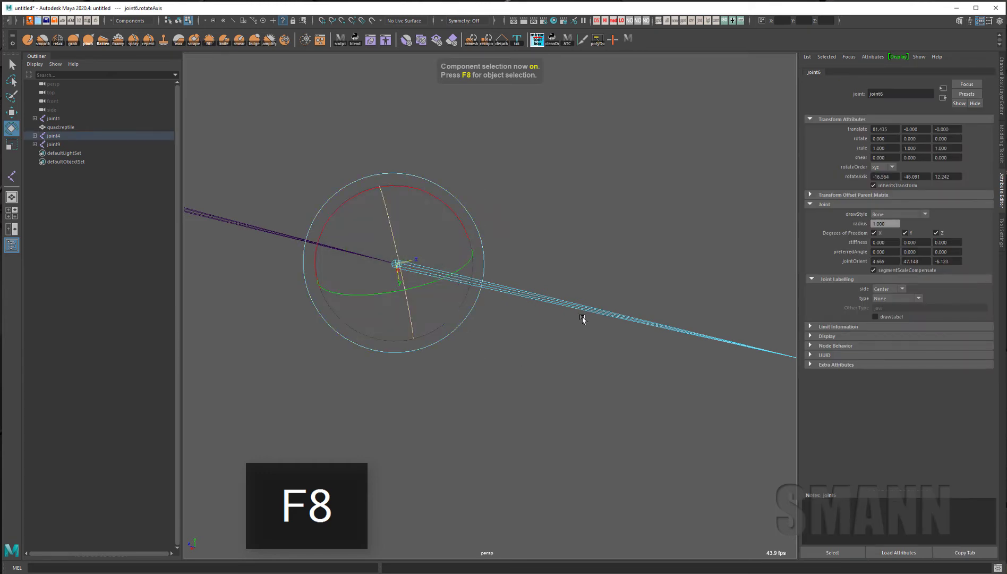
pyautogui.click(508, 435)
pyautogui.press('F8')
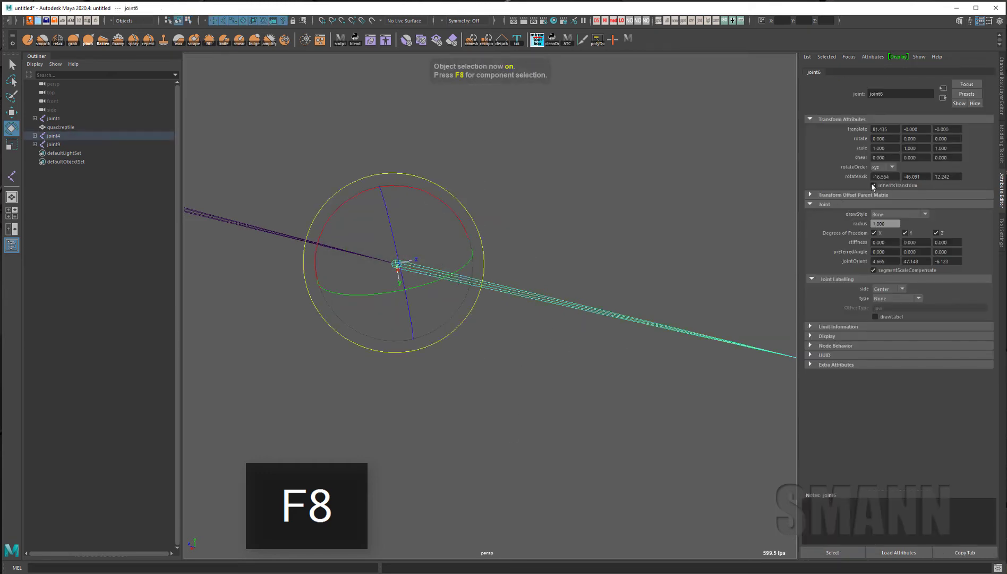
pyautogui.press('w')
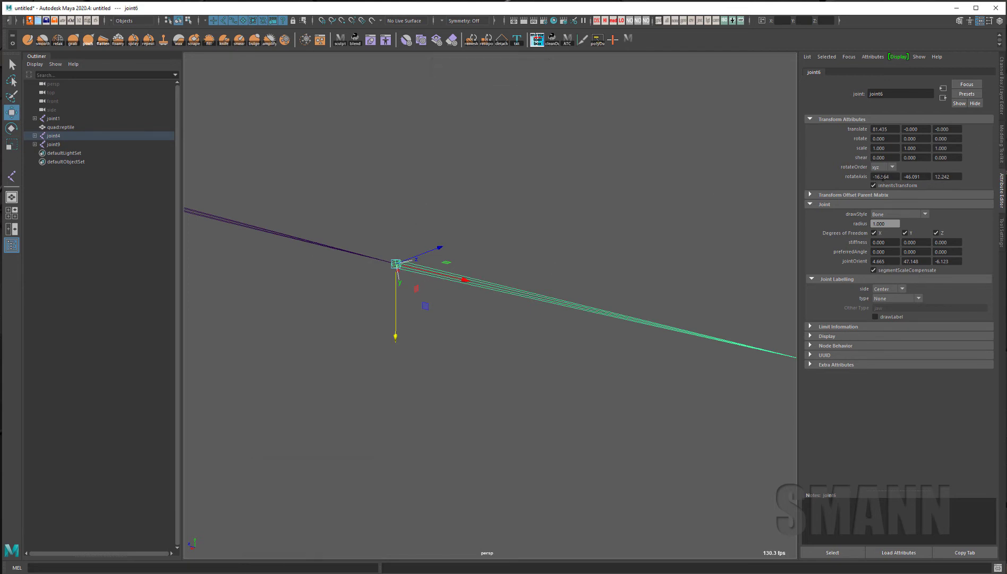
# Examine from several angles how the third tail joint's Move manipulator and local rotation axis line up with the bone.
pyautogui.keyDown('alt'); pyautogui.moveTo(632, 300); pyautogui.dragTo(630, 269); pyautogui.keyUp('alt')
pyautogui.keyDown('alt'); pyautogui.moveTo(721, 221); pyautogui.dragTo(723, 340); pyautogui.keyUp('alt')
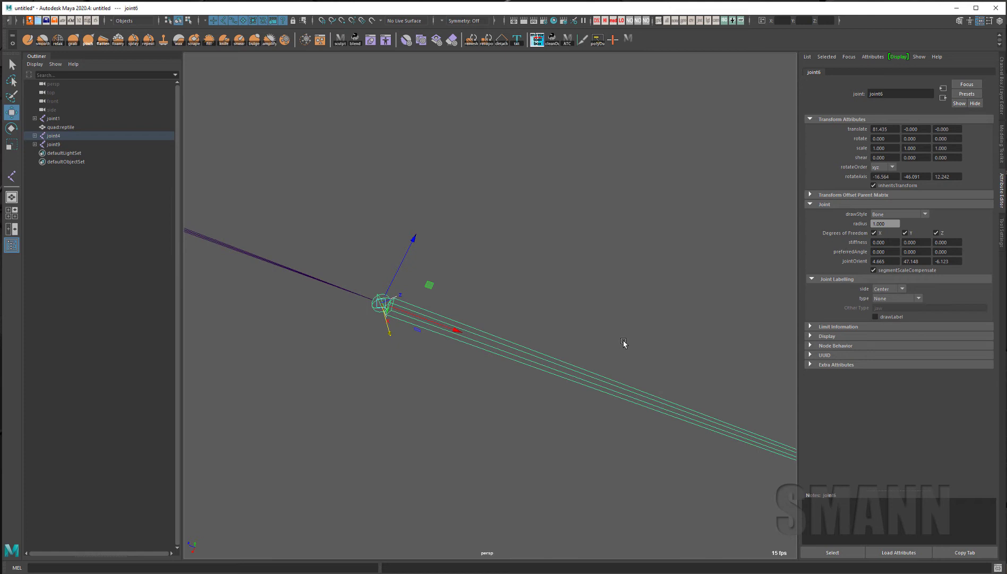
pyautogui.keyDown('alt'); pyautogui.moveTo(583, 320); pyautogui.dragTo(601, 285); pyautogui.keyUp('alt')
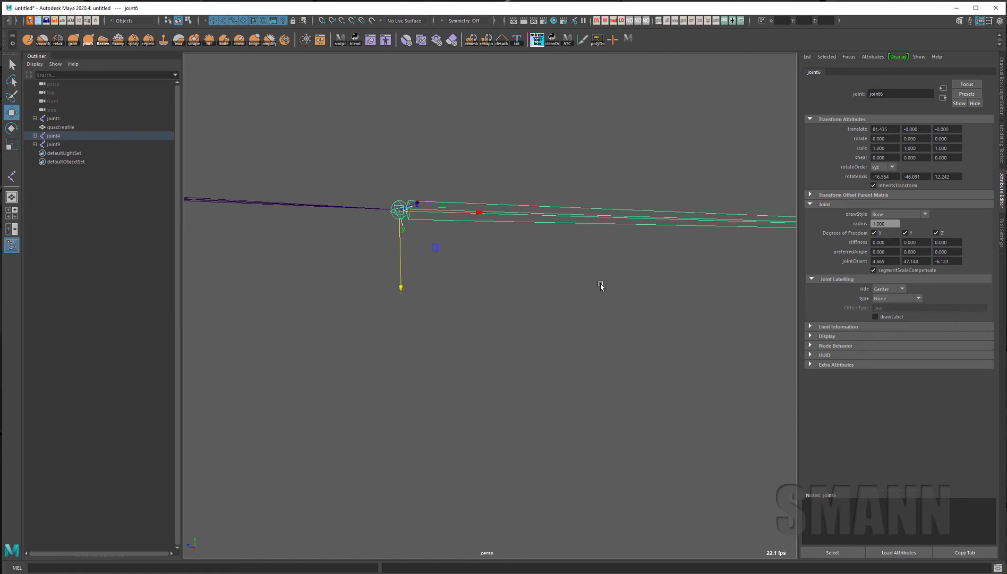
pyautogui.keyDown('alt'); pyautogui.moveTo(592, 272); pyautogui.dragTo(576, 315); pyautogui.keyUp('alt')
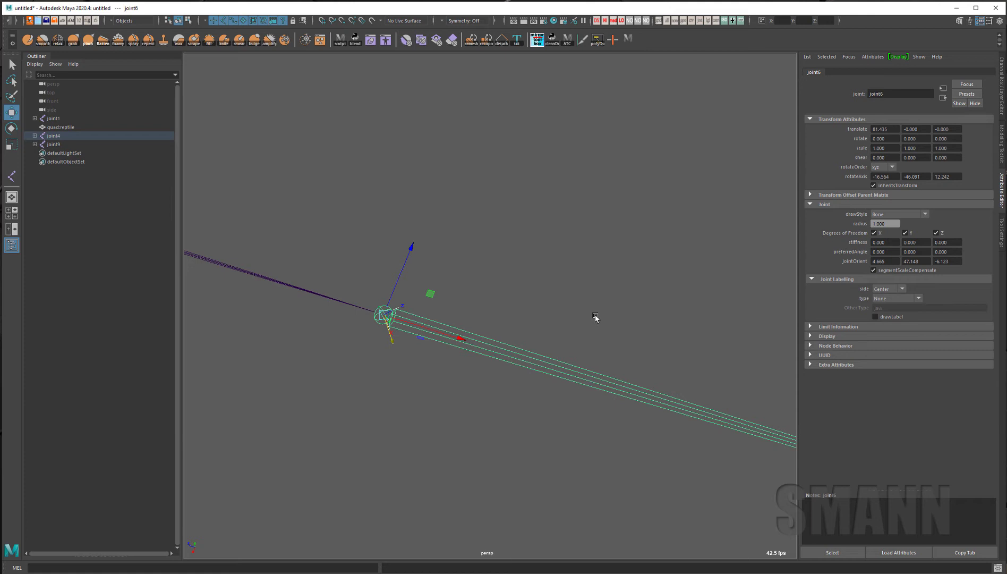
pyautogui.keyDown('alt'); pyautogui.moveTo(595, 314); pyautogui.dragTo(603, 311); pyautogui.keyUp('alt')
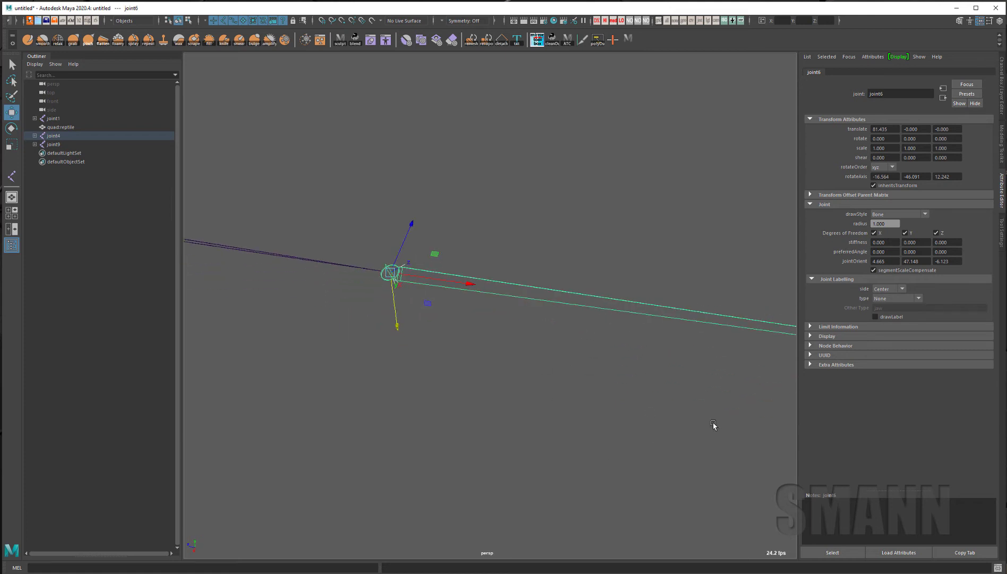
pyautogui.keyDown('alt'); pyautogui.moveTo(713, 424); pyautogui.dragTo(342, 360, button='right'); pyautogui.keyUp('alt')
pyautogui.keyDown('alt'); pyautogui.moveTo(670, 395); pyautogui.dragTo(591, 399, button='right'); pyautogui.keyUp('alt')
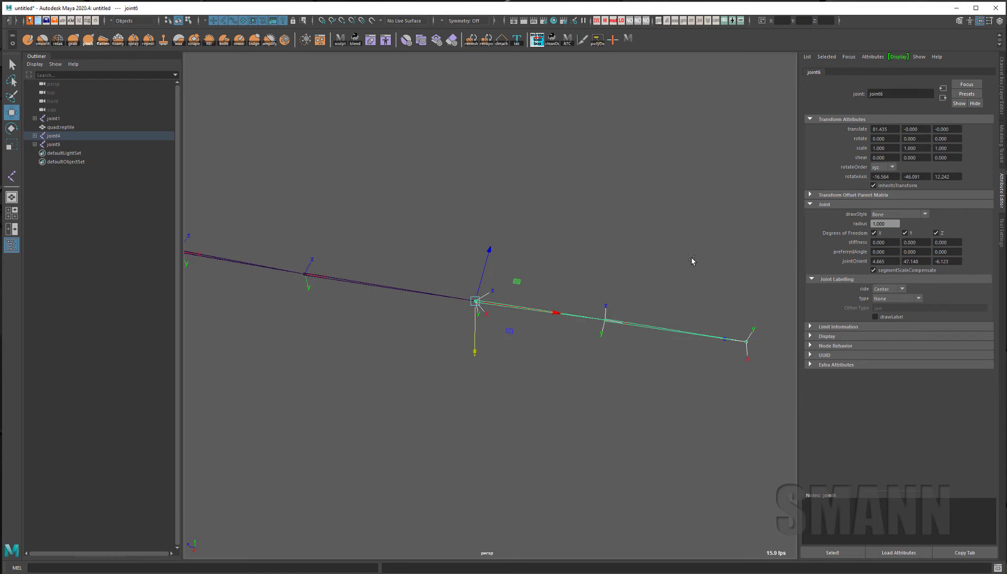
pyautogui.keyDown('alt'); pyautogui.moveTo(585, 294); pyautogui.dragTo(519, 314); pyautogui.keyUp('alt')
pyautogui.keyDown('alt'); pyautogui.moveTo(519, 314); pyautogui.dragTo(566, 253, button='right'); pyautogui.keyUp('alt')
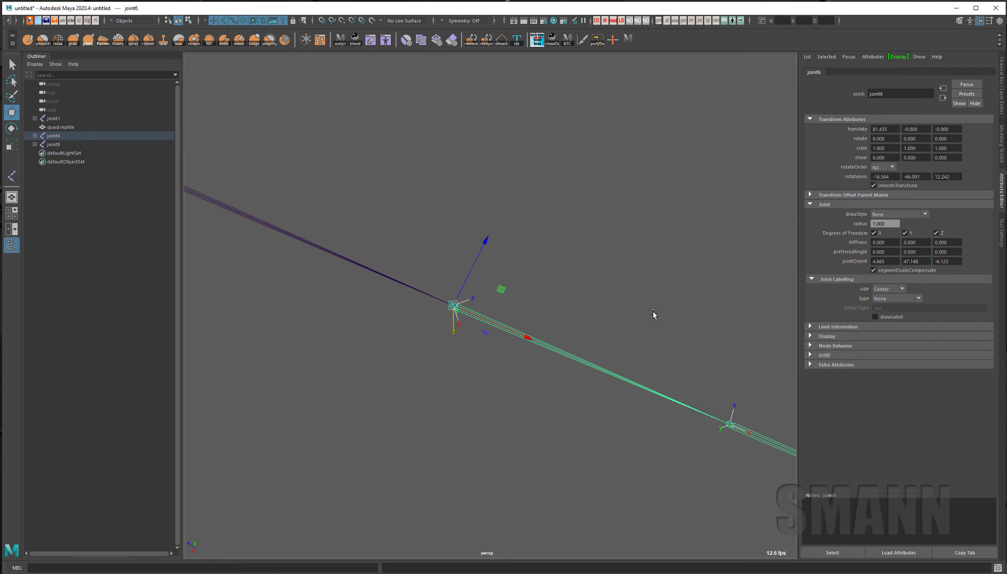
pyautogui.keyDown('alt'); pyautogui.moveTo(653, 313); pyautogui.dragTo(687, 303); pyautogui.keyUp('alt')
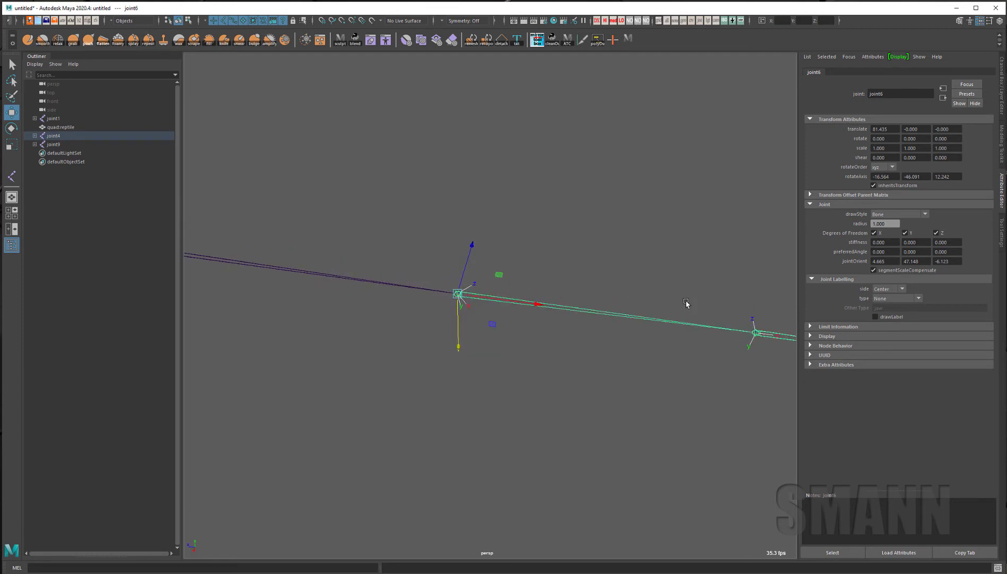
# Undo the rotation of the third tail joint's local rotation axis, returning to component selection with the Rotate tool active.
pyautogui.press('e')
pyautogui.hotkey('ctrl', 'z')
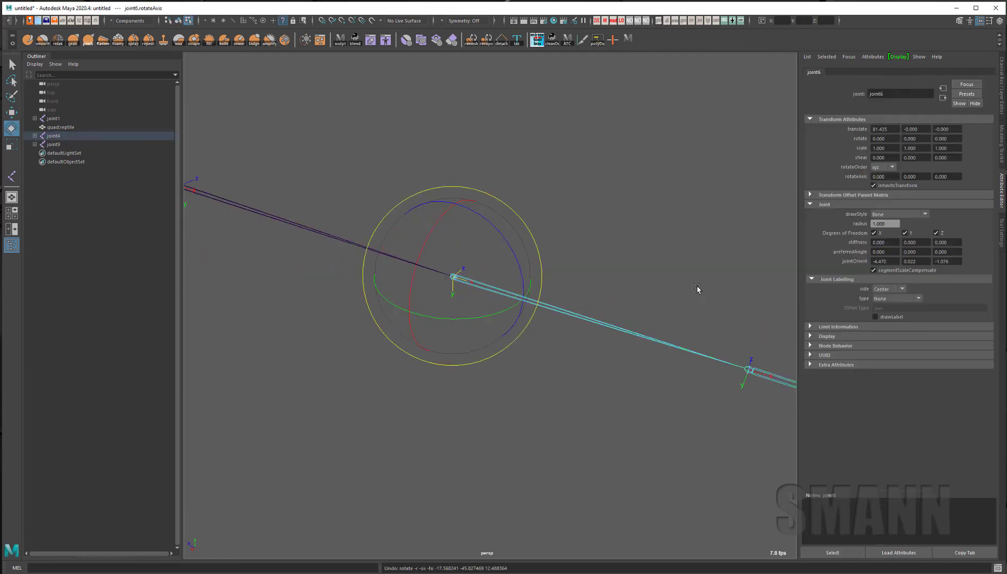
pyautogui.click(699, 287)
pyautogui.moveTo(400, 205); pyautogui.dragTo(556, 375)
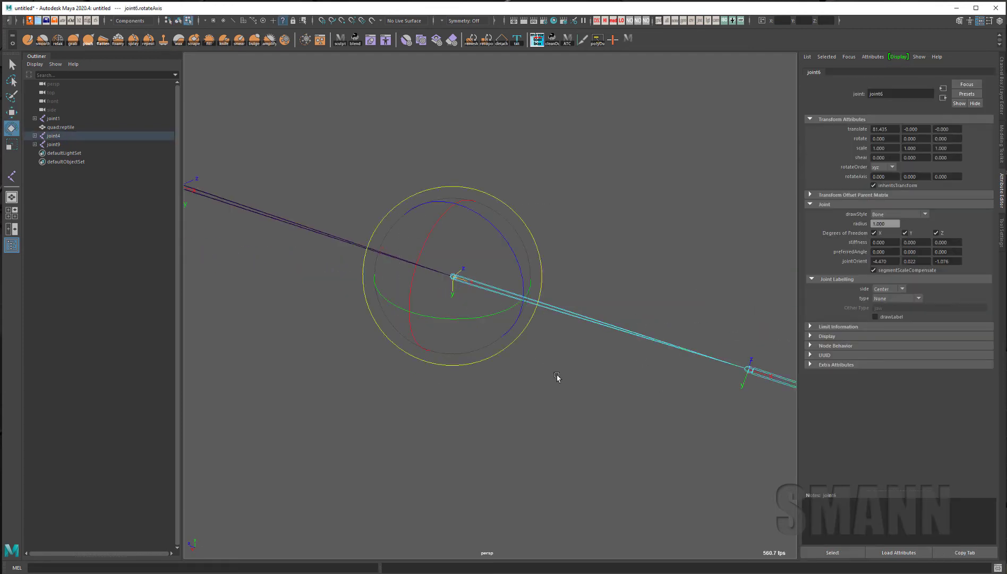
# Set the Rotate tool's axis orientation to Gimbal, test-rotate the local rotation axis around Z and X, and undo each rotation.
pyautogui.click(606, 223)
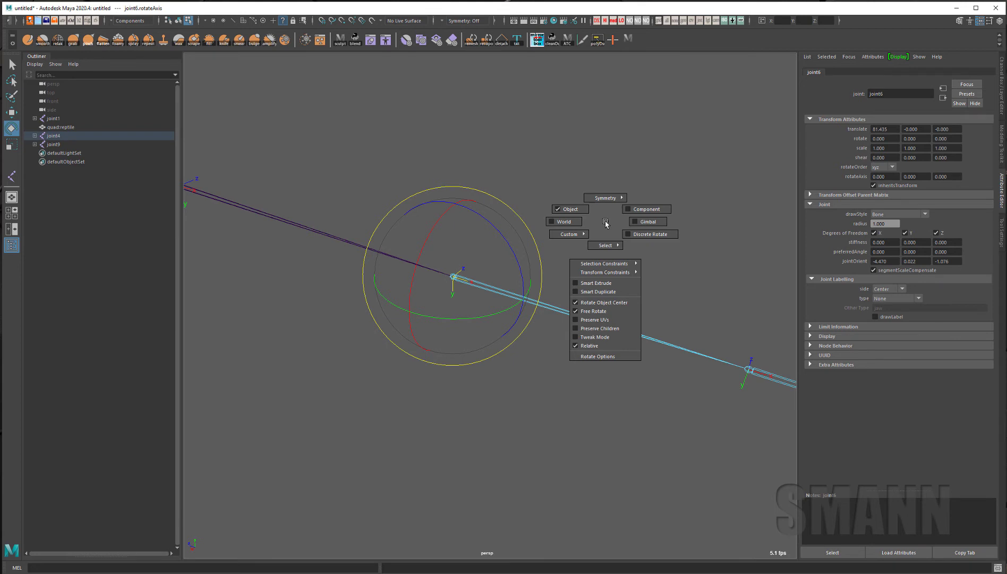
pyautogui.moveTo(605, 222); pyautogui.dragTo(657, 222)
pyautogui.keyDown('alt'); pyautogui.moveTo(588, 319); pyautogui.dragTo(616, 373, button='right'); pyautogui.keyUp('alt')
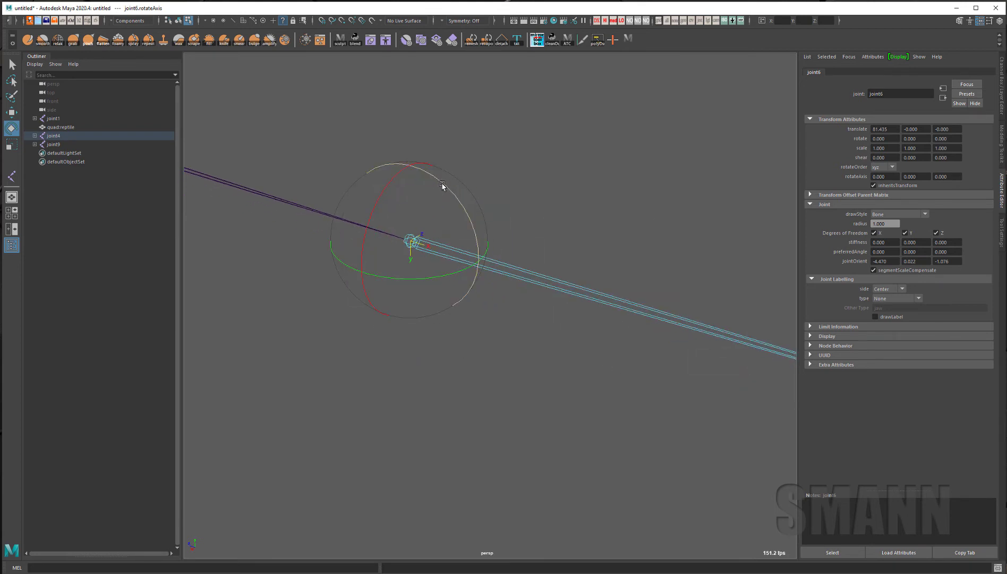
pyautogui.moveTo(444, 184); pyautogui.dragTo(476, 253)
pyautogui.hotkey('ctrl', 'z')
pyautogui.moveTo(383, 186); pyautogui.dragTo(407, 175)
pyautogui.hotkey('ctrl', 'z')
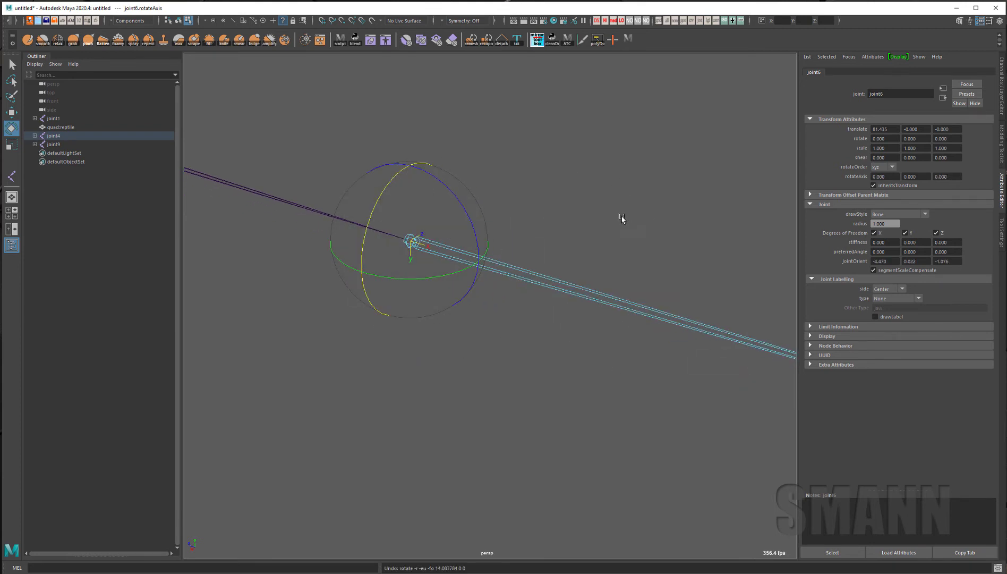
# Return the Rotate tool to Object orientation, test-rotate the local rotation axis around Z and Y, and undo each rotation.
pyautogui.moveTo(621, 218); pyautogui.dragTo(564, 179)
pyautogui.moveTo(382, 171); pyautogui.dragTo(450, 196)
pyautogui.hotkey('ctrl', 'z')
pyautogui.moveTo(458, 274)
pyautogui.mouseDown()
pyautogui.moveTo(417, 284)
pyautogui.moveTo(443, 281)
pyautogui.mouseUp()
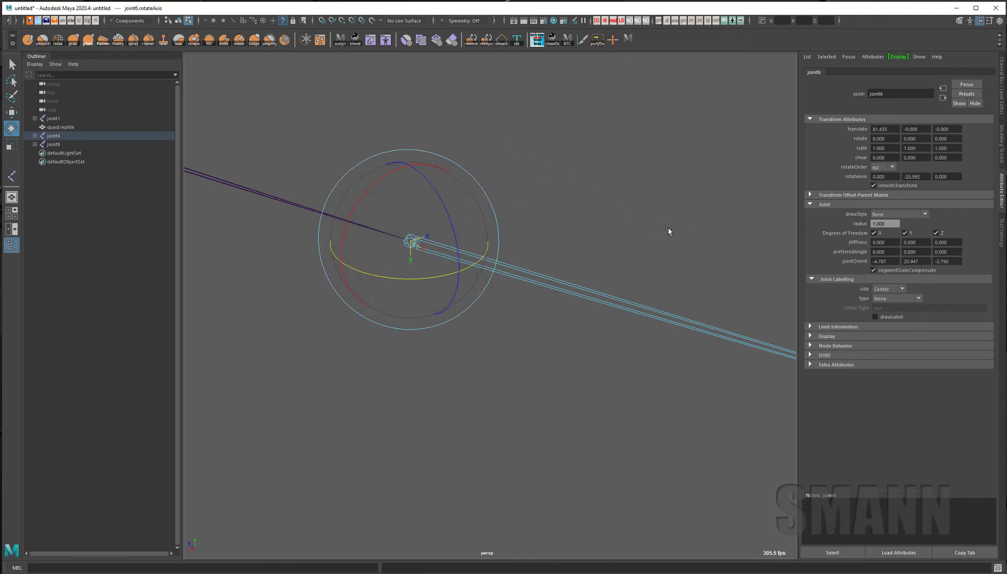
pyautogui.hotkey('ctrl', 'z')
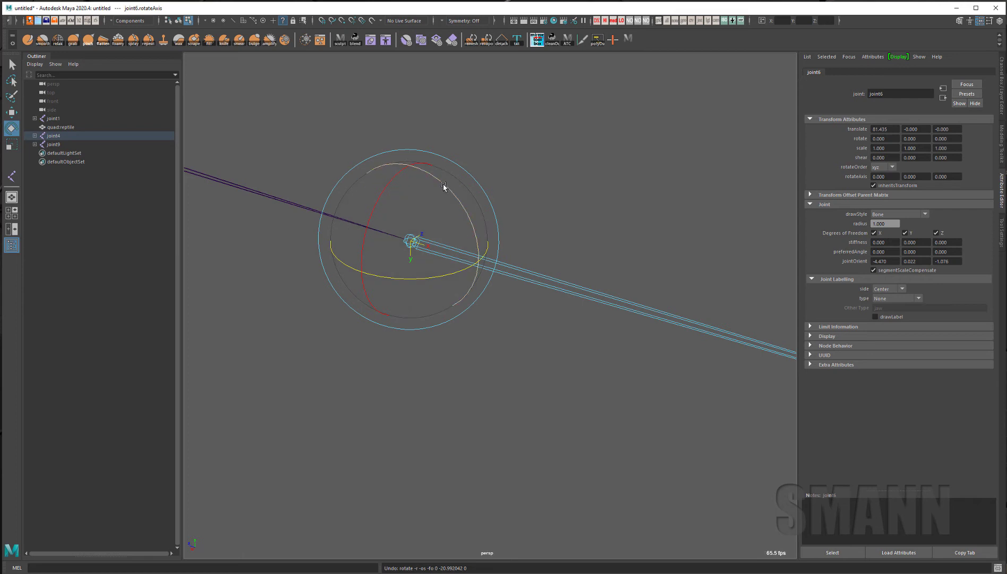
pyautogui.moveTo(443, 186)
pyautogui.mouseDown()
pyautogui.moveTo(474, 268)
pyautogui.moveTo(446, 173)
pyautogui.moveTo(476, 254)
pyautogui.moveTo(434, 168)
pyautogui.moveTo(438, 175)
pyautogui.mouseUp()
pyautogui.hotkey('ctrl', 'z')
pyautogui.moveTo(424, 279); pyautogui.dragTo(451, 277)
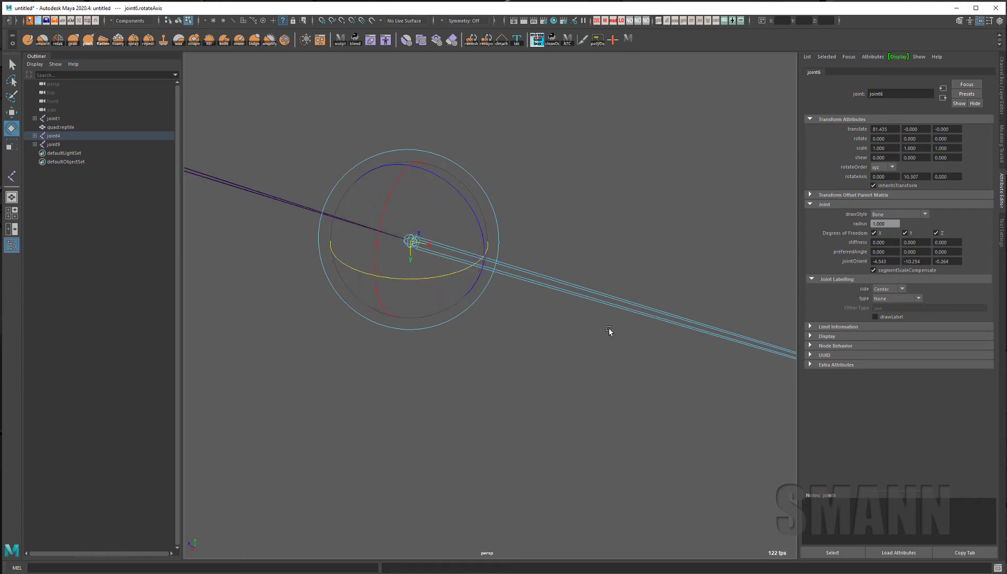
pyautogui.hotkey('ctrl', 'z')
# Test-rotate the third tail joint's local rotation axis around X from both sides of the tail, undoing each rotation.
pyautogui.keyDown('alt'); pyautogui.moveTo(623, 330); pyautogui.dragTo(672, 376); pyautogui.keyUp('alt')
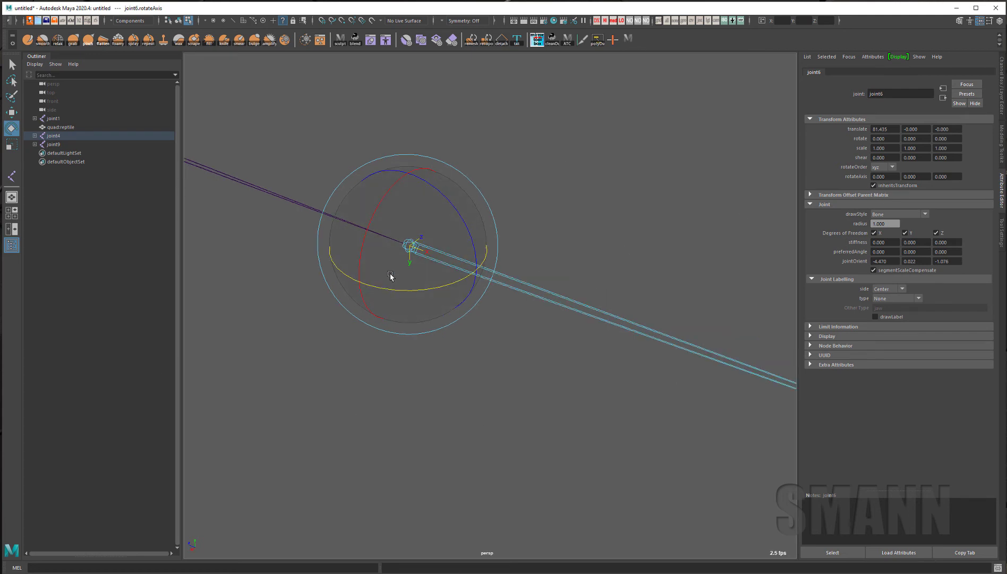
pyautogui.keyDown('alt'); pyautogui.moveTo(522, 384); pyautogui.dragTo(553, 387, button='middle'); pyautogui.keyUp('alt')
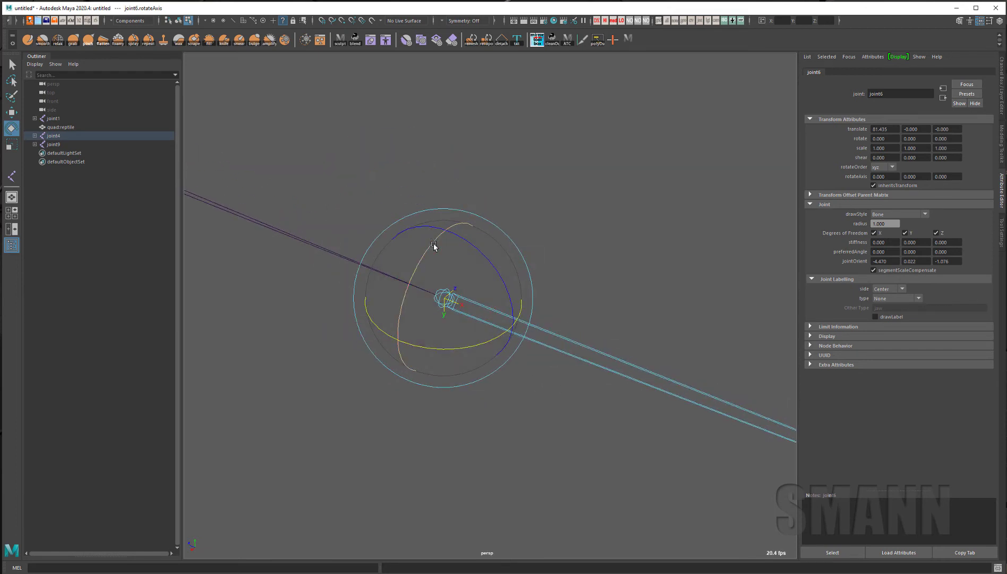
pyautogui.moveTo(434, 242)
pyautogui.mouseDown()
pyautogui.moveTo(396, 345)
pyautogui.moveTo(448, 228)
pyautogui.moveTo(427, 326)
pyautogui.moveTo(452, 234)
pyautogui.moveTo(407, 348)
pyautogui.moveTo(444, 227)
pyautogui.mouseUp()
pyautogui.hotkey('ctrl', 'z')
pyautogui.keyDown('alt'); pyautogui.moveTo(589, 287); pyautogui.dragTo(618, 282); pyautogui.keyUp('alt')
pyautogui.moveTo(573, 218); pyautogui.dragTo(582, 265)
pyautogui.hotkey('ctrl', 'z')
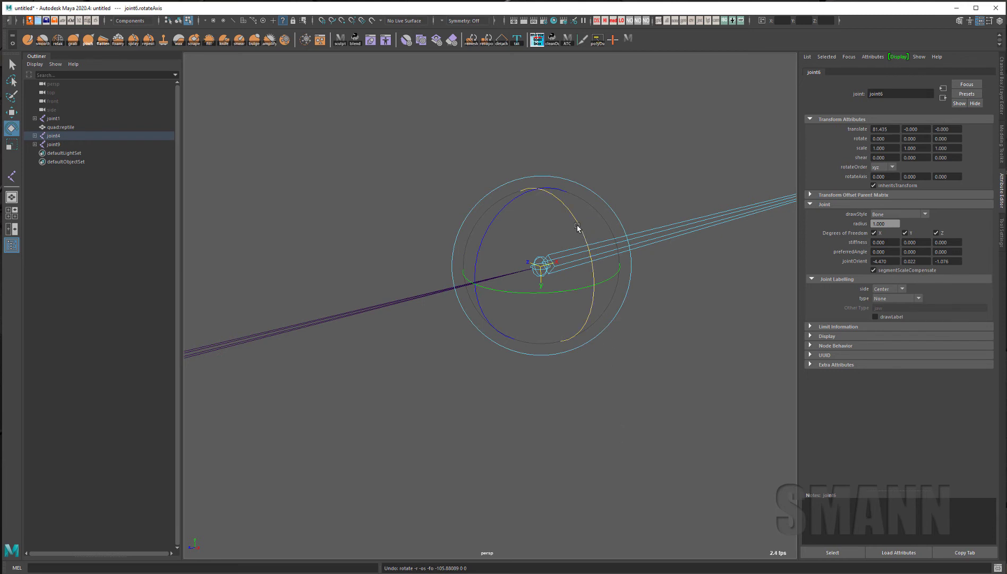
pyautogui.moveTo(571, 212); pyautogui.dragTo(598, 335)
pyautogui.hotkey('ctrl', 'z')
# Show the tool settings, activate the Move tool, and create a polygon cylinder at the third tail joint.
pyautogui.hotkey('alt', 'p')
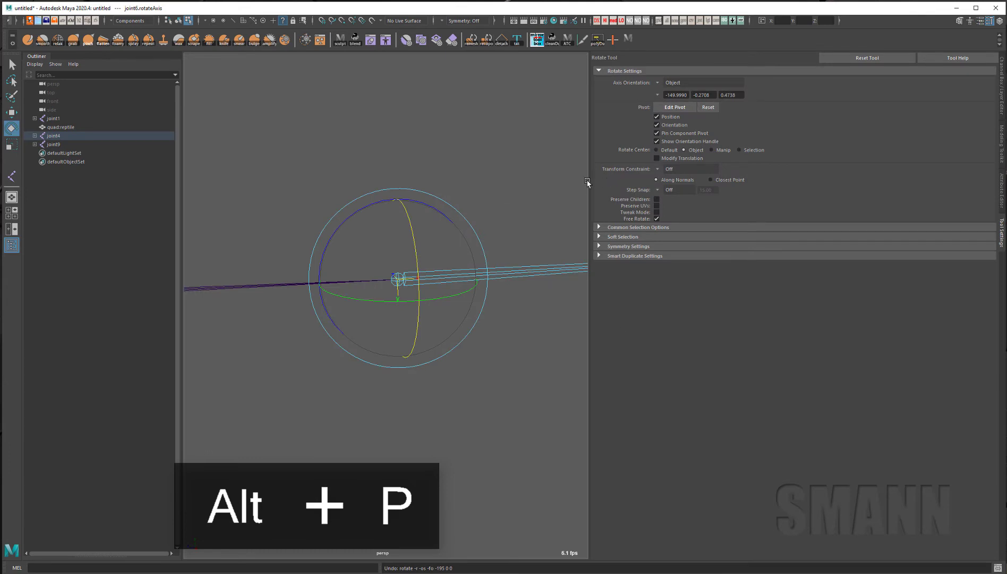
pyautogui.press('w')
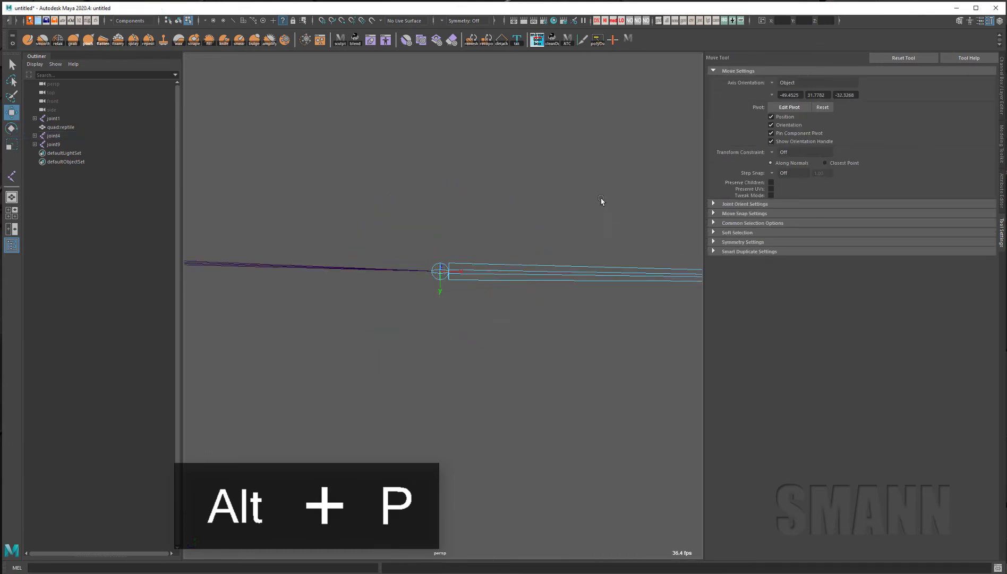
pyautogui.keyDown('shift'); pyautogui.moveTo(580, 186); pyautogui.dragTo(505, 186, button='right'); pyautogui.keyUp('shift')
pyautogui.keyDown('alt'); pyautogui.moveTo(506, 255); pyautogui.dragTo(527, 348); pyautogui.keyUp('alt')
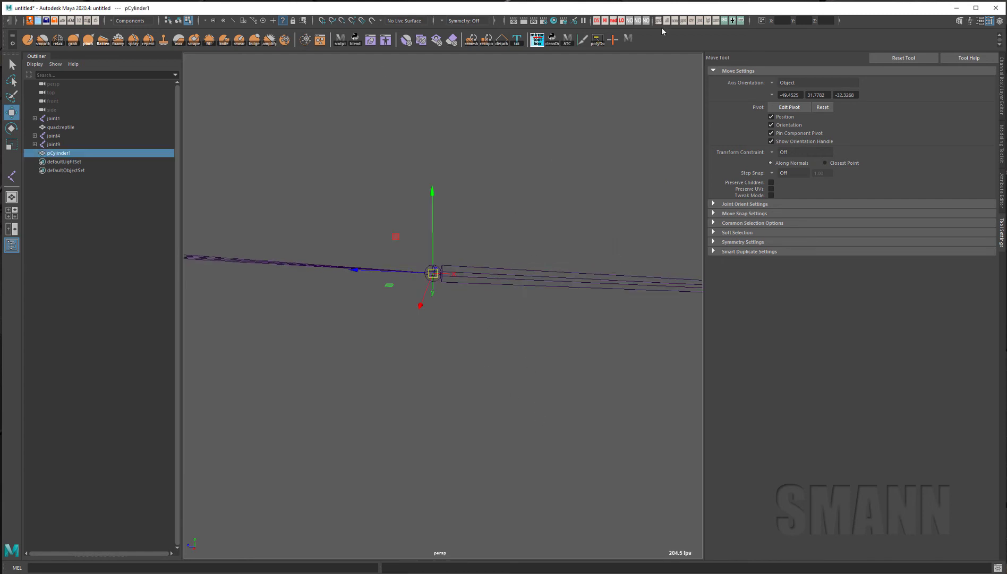
# Turn on shaded display, scale the cylinder up uniformly to about 10.9, and raise it above the tail.
pyautogui.press('5')
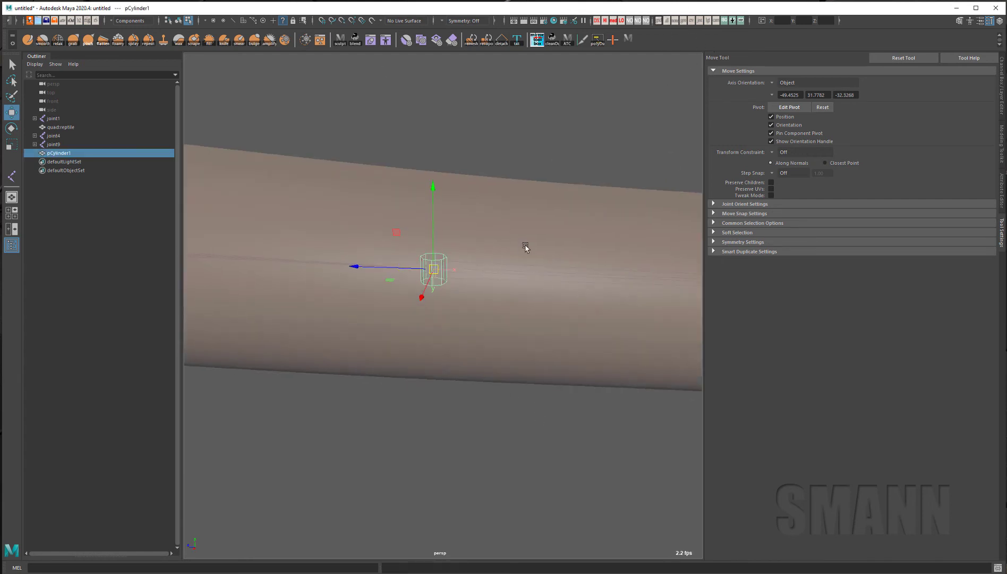
pyautogui.press('r')
pyautogui.moveTo(431, 271); pyautogui.dragTo(657, 231)
pyautogui.press('w')
pyautogui.keyDown('alt'); pyautogui.moveTo(654, 233); pyautogui.dragTo(486, 254, button='right'); pyautogui.keyUp('alt')
pyautogui.keyDown('alt'); pyautogui.moveTo(486, 253); pyautogui.dragTo(474, 339, button='middle'); pyautogui.keyUp('alt')
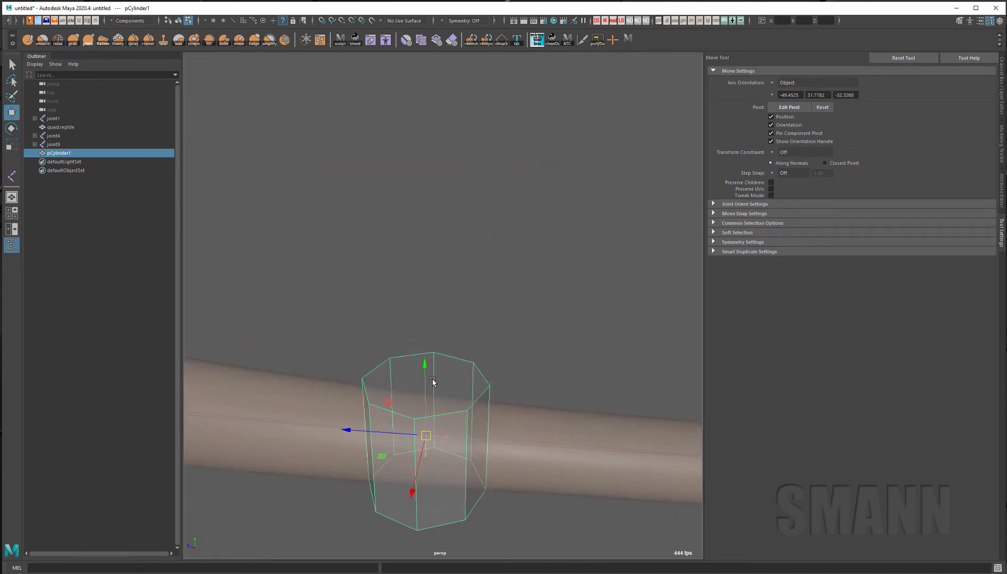
pyautogui.moveTo(427, 373); pyautogui.dragTo(448, 102)
# Activate the Rotate tool and check the cylinder's rotation channels.
pyautogui.press('e')
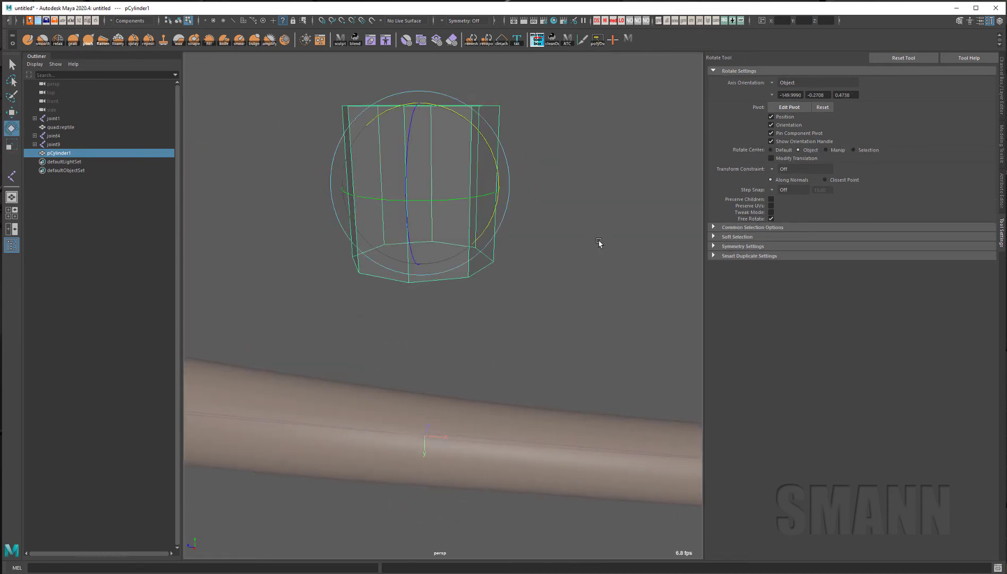
pyautogui.keyDown('alt'); pyautogui.moveTo(600, 240); pyautogui.dragTo(586, 256); pyautogui.keyUp('alt')
pyautogui.hotkey('ctrl', 'a')
pyautogui.hotkey('ctrl', 'a')
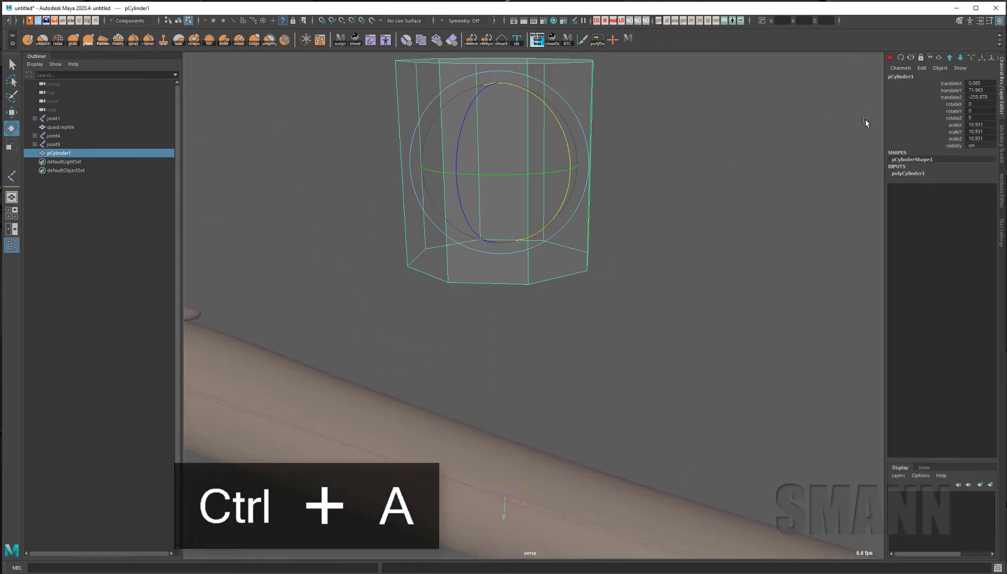
pyautogui.hotkey('ctrl', 'a')
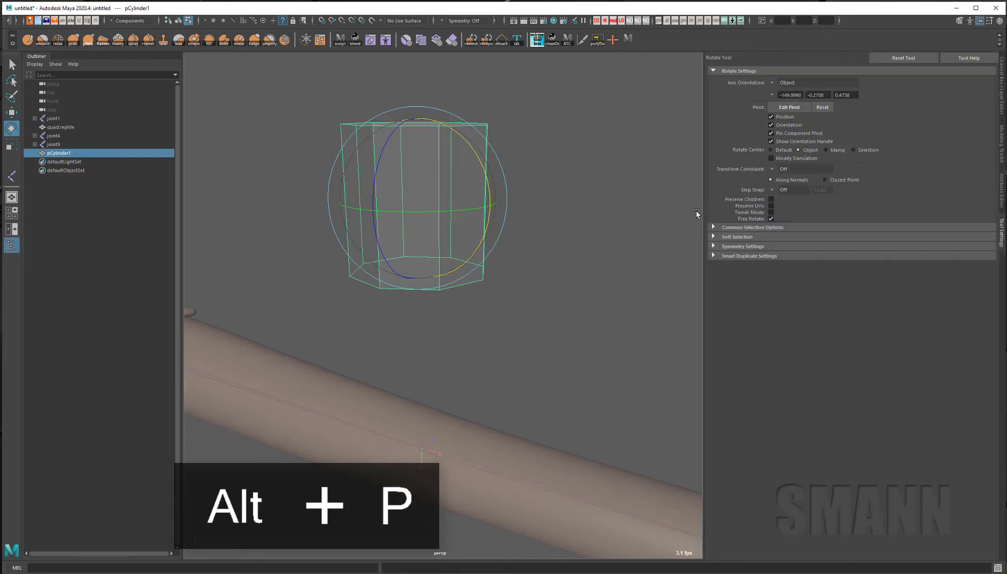
# Show the Rotate tool settings and review the Step Snap options without choosing one.
pyautogui.hotkey('alt', 'p')
pyautogui.press('j')
pyautogui.click(773, 191)
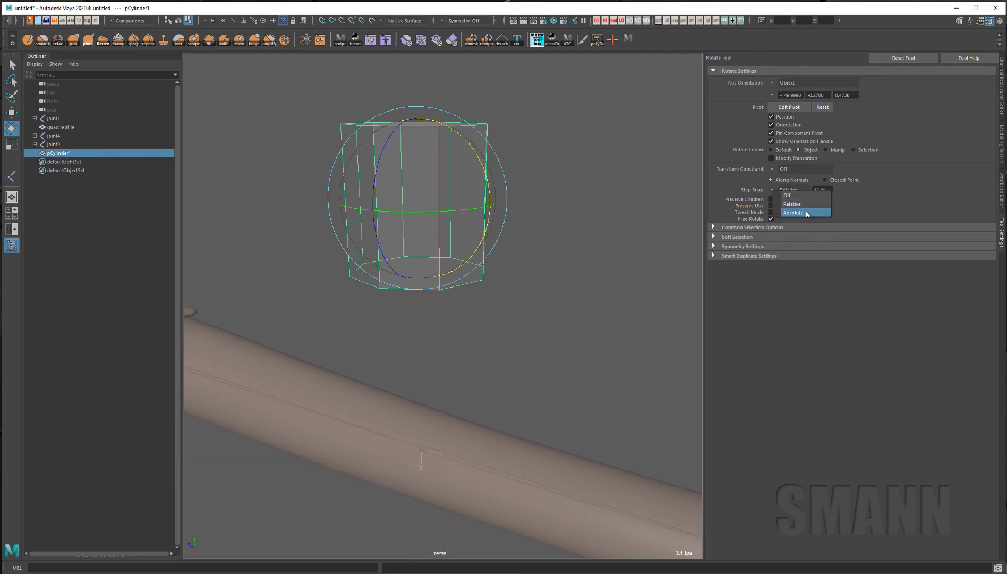
pyautogui.click(959, 227)
# Rotate the cylinder freely to about -86, 3 and -33 degrees, and inspect its tilted manipulators and channel values.
pyautogui.keyDown('alt'); pyautogui.moveTo(594, 304); pyautogui.dragTo(575, 320); pyautogui.keyUp('alt')
pyautogui.hotkey('ctrl', 'a')
pyautogui.moveTo(542, 126); pyautogui.dragTo(411, 213)
pyautogui.press('w')
pyautogui.hotkey('ctrl', 'a')
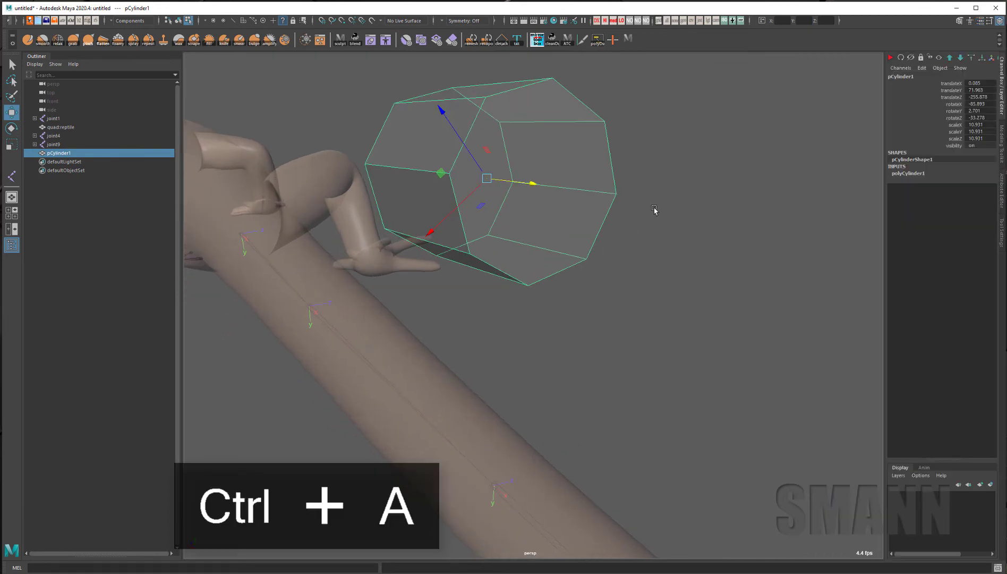
pyautogui.press('e')
pyautogui.moveTo(431, 129); pyautogui.dragTo(643, 294)
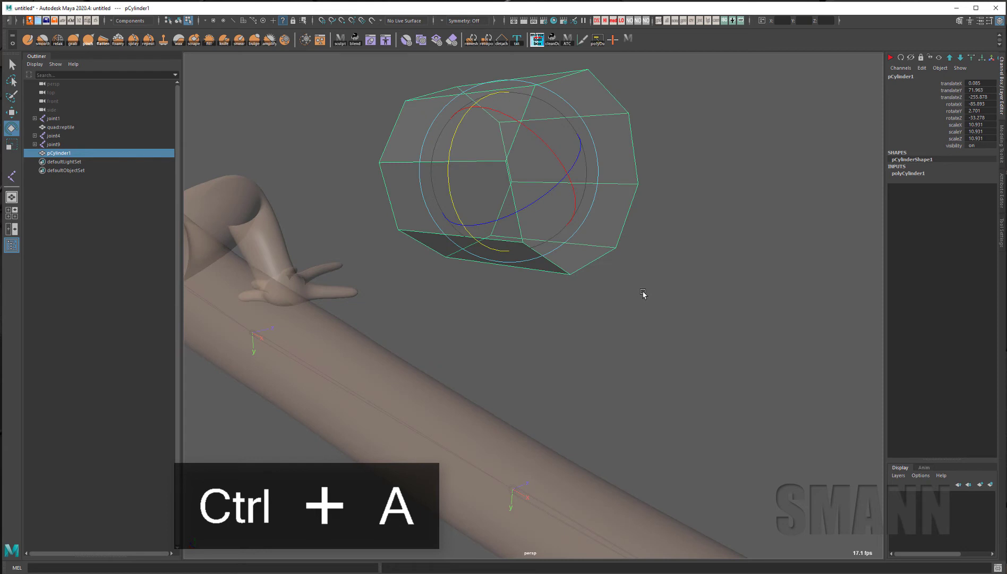
# Set the Rotate tool's Step Snap to Absolute and show the cylinder's attributes.
pyautogui.hotkey('alt', 'p')
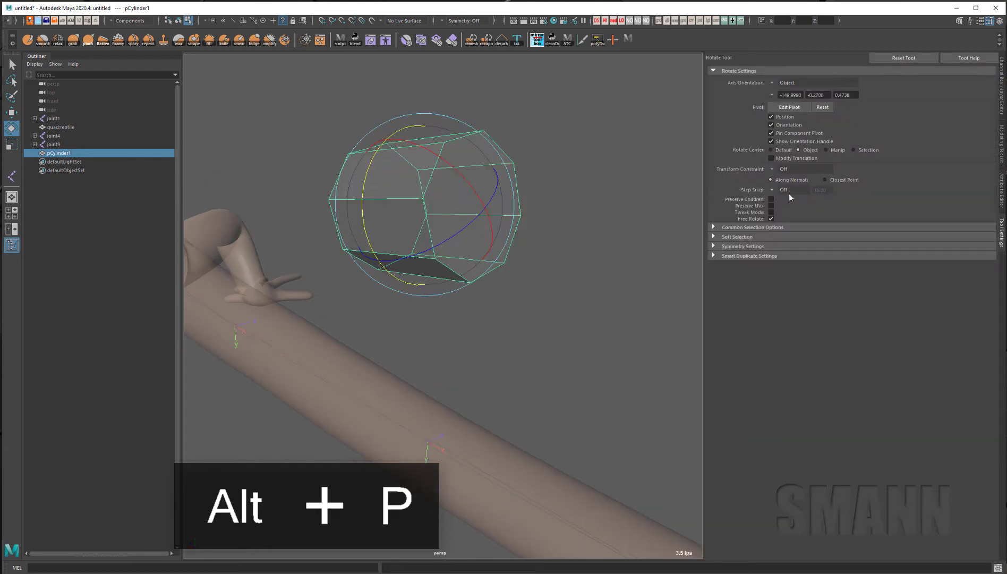
pyautogui.click(771, 191)
pyautogui.click(797, 211)
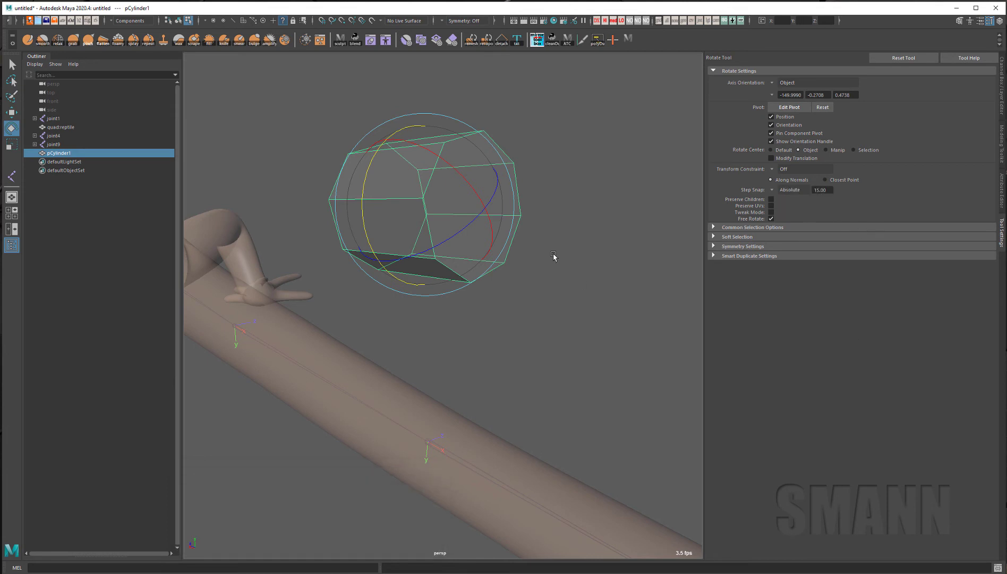
pyautogui.keyDown('alt'); pyautogui.moveTo(553, 255); pyautogui.dragTo(590, 264, button='middle'); pyautogui.keyUp('alt')
pyautogui.hotkey('ctrl', 'a')
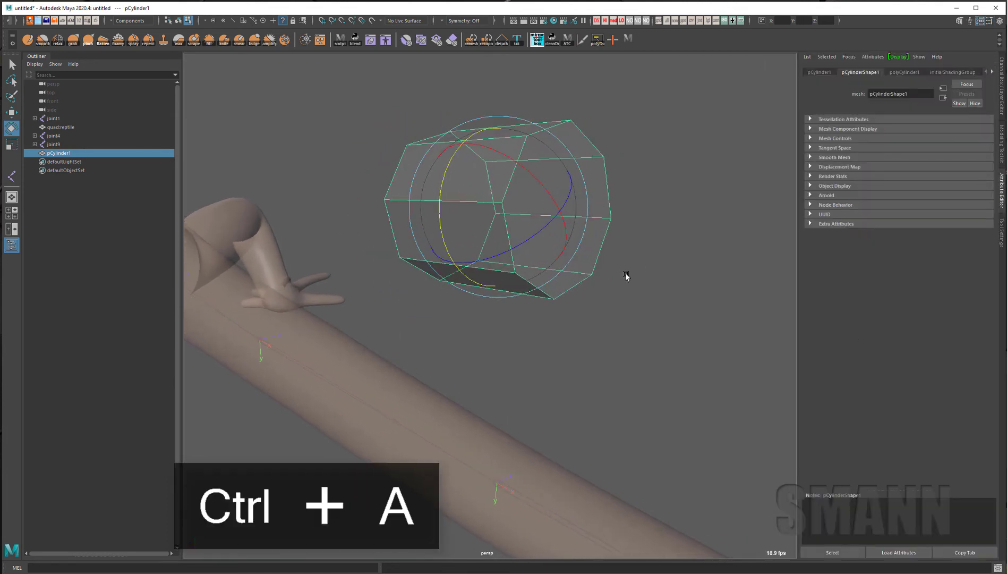
# Show the cylinder's channel values, test-rotate it with absolute step snapping, and undo the rotation.
pyautogui.hotkey('ctrl', 'a')
pyautogui.keyDown('alt'); pyautogui.moveTo(655, 259); pyautogui.dragTo(632, 258); pyautogui.keyUp('alt')
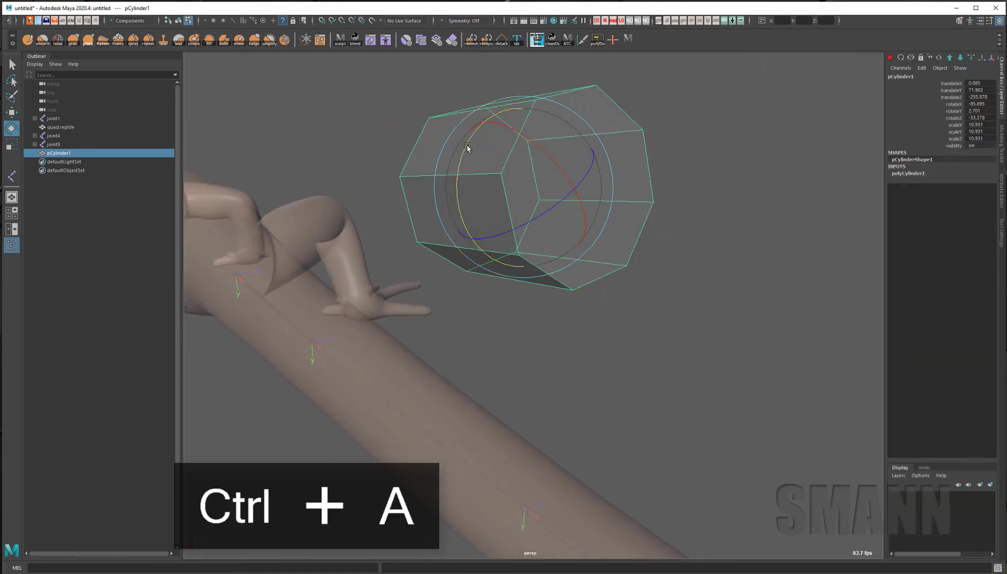
pyautogui.moveTo(466, 147); pyautogui.dragTo(465, 158)
pyautogui.hotkey('ctrl', 'z')
pyautogui.hotkey('ctrl', 'z')
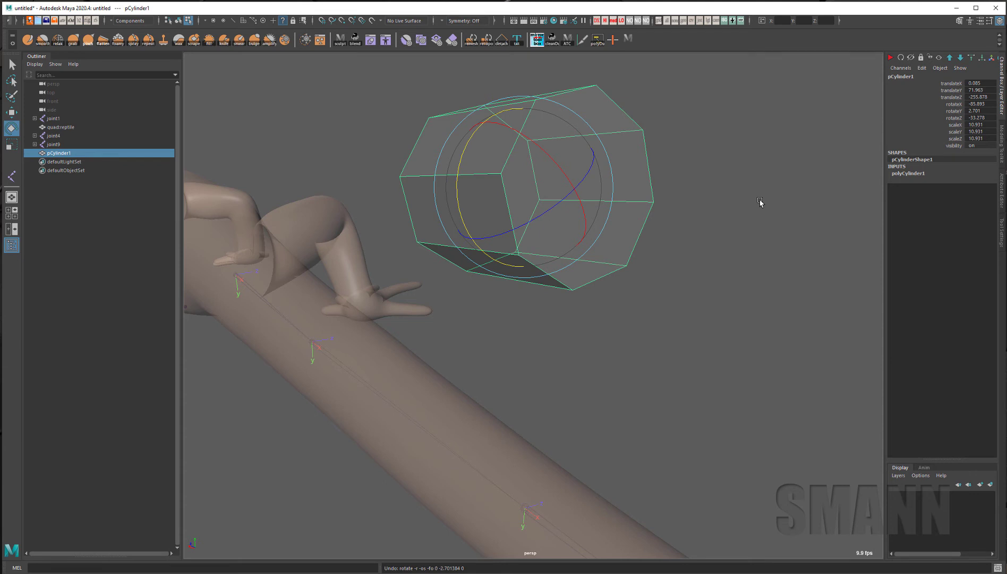
# Set the Rotate tool's Step Snap to Relative, test-rotate the cylinder, and undo the rotation.
pyautogui.hotkey('alt', 'p')
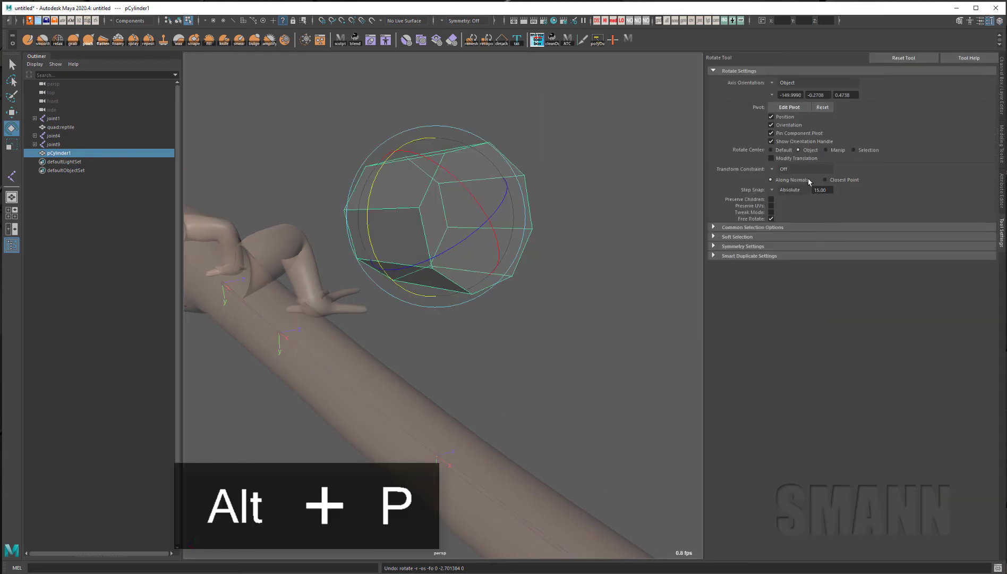
pyautogui.click(776, 190)
pyautogui.click(812, 204)
pyautogui.keyDown('alt'); pyautogui.moveTo(595, 298); pyautogui.dragTo(447, 176); pyautogui.keyUp('alt')
pyautogui.hotkey('ctrl', 'a')
pyautogui.hotkey('ctrl', 'z')
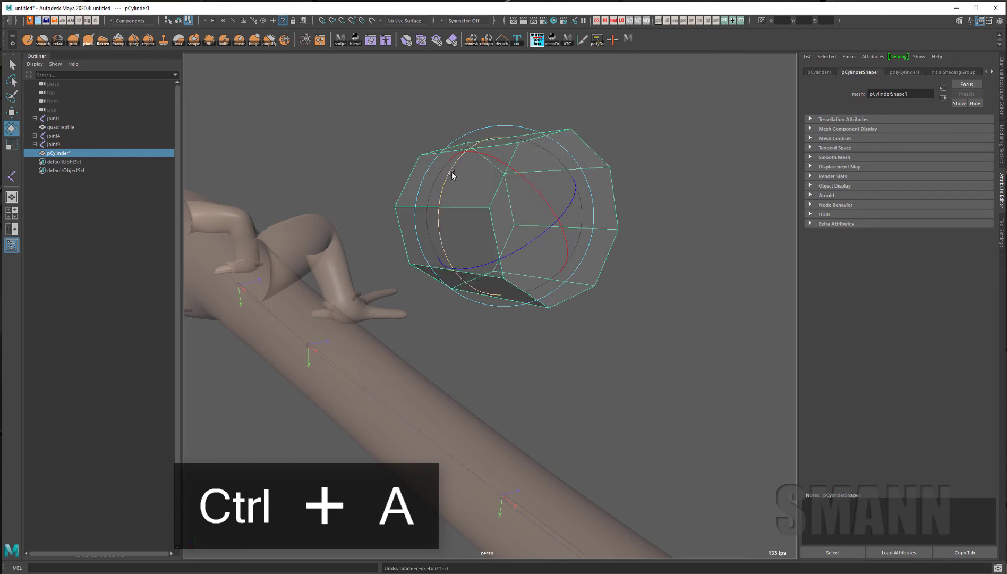
# Enlarge the rotate manipulator, test another relative-snap rotation of the cylinder, undo it, and show its channel values.
pyautogui.press('+')
pyautogui.moveTo(383, 122); pyautogui.dragTo(376, 167)
pyautogui.hotkey('ctrl', 'z')
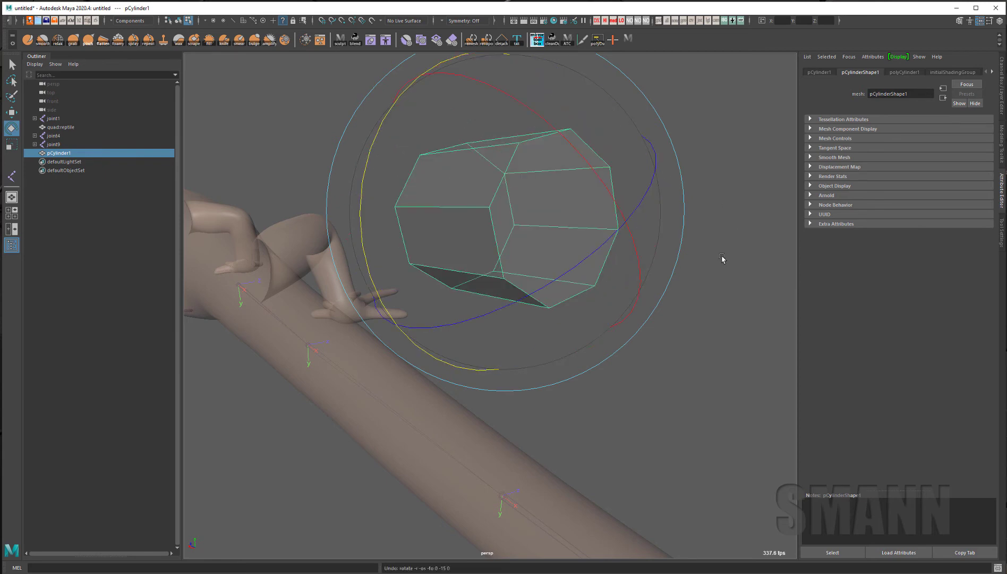
pyautogui.hotkey('ctrl', 'a')
pyautogui.hotkey('ctrl', 'q')
pyautogui.click(427, 302)
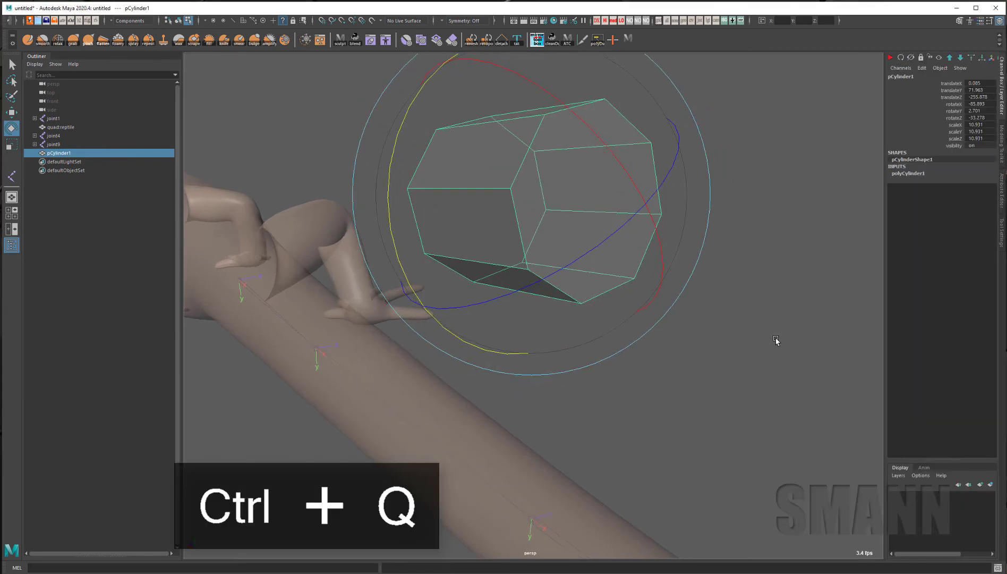
# Set the Rotate tool's Step Snap to Off.
pyautogui.hotkey('alt', 'p')
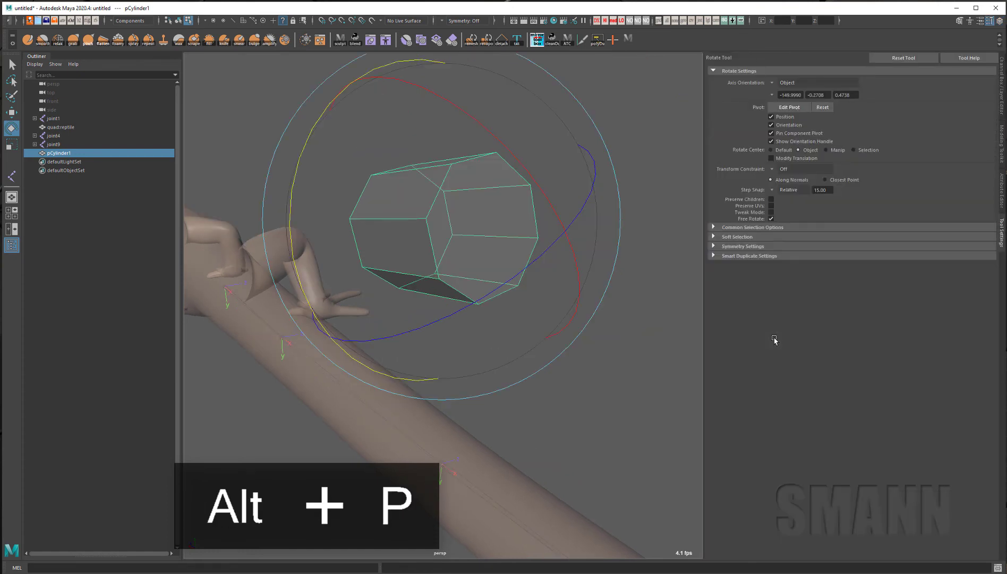
pyautogui.click(770, 190)
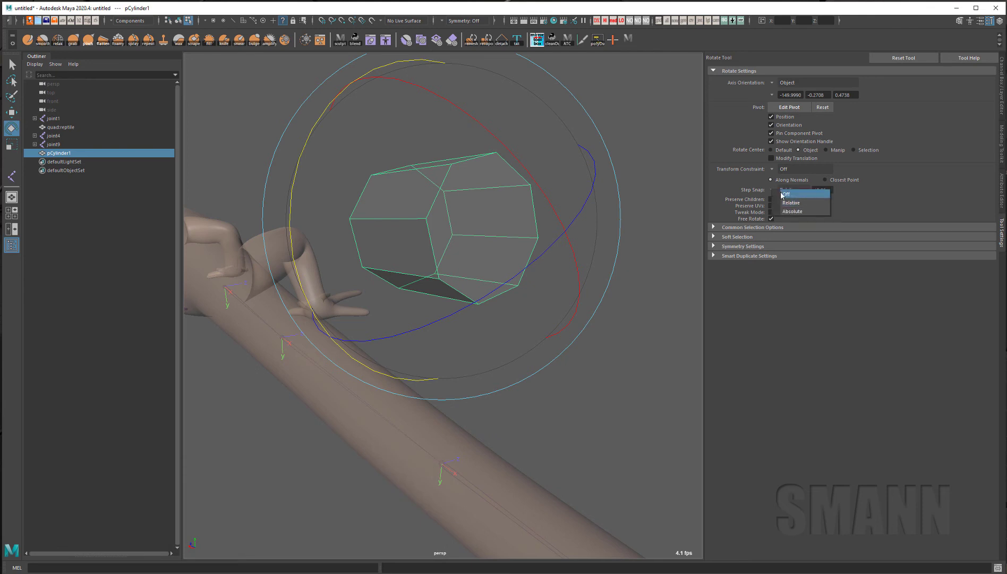
pyautogui.click(781, 194)
pyautogui.click(684, 218)
# Switch to object selection mode and delete the cylinder.
pyautogui.keyDown('alt'); pyautogui.moveTo(563, 286); pyautogui.dragTo(583, 284); pyautogui.keyUp('alt')
pyautogui.moveTo(543, 252); pyautogui.dragTo(480, 202)
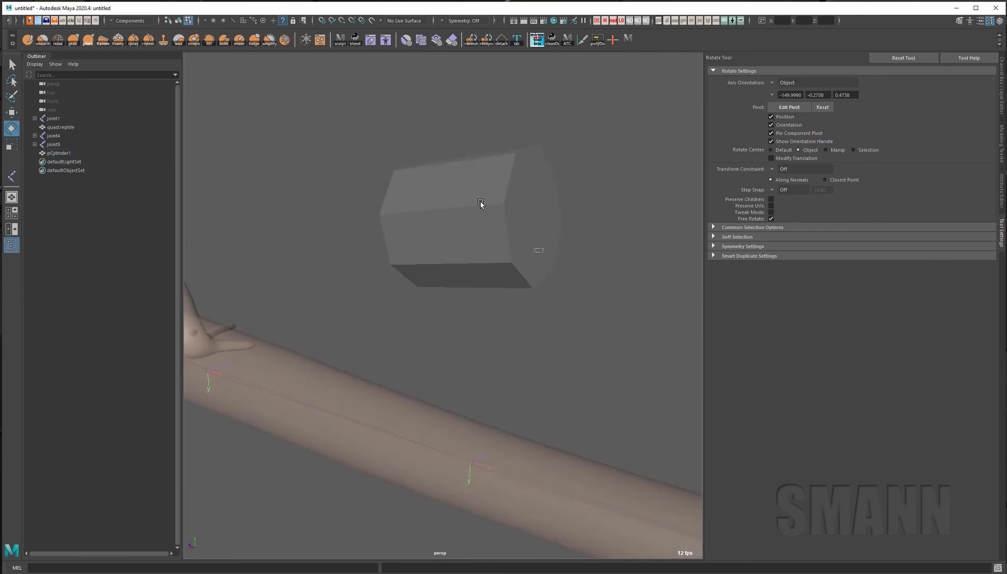
pyautogui.press('F8')
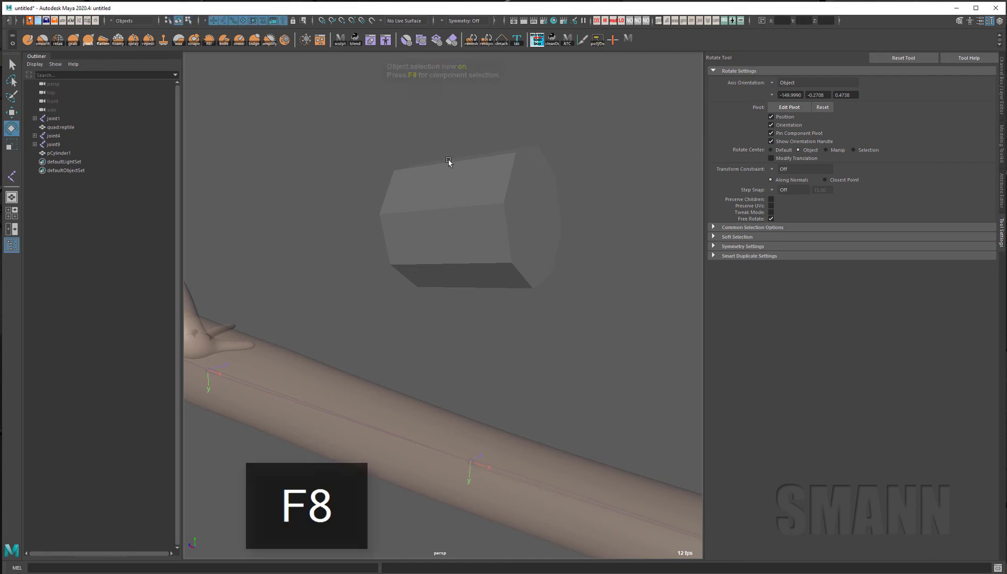
pyautogui.moveTo(450, 162); pyautogui.dragTo(511, 261)
pyautogui.press('Delete')
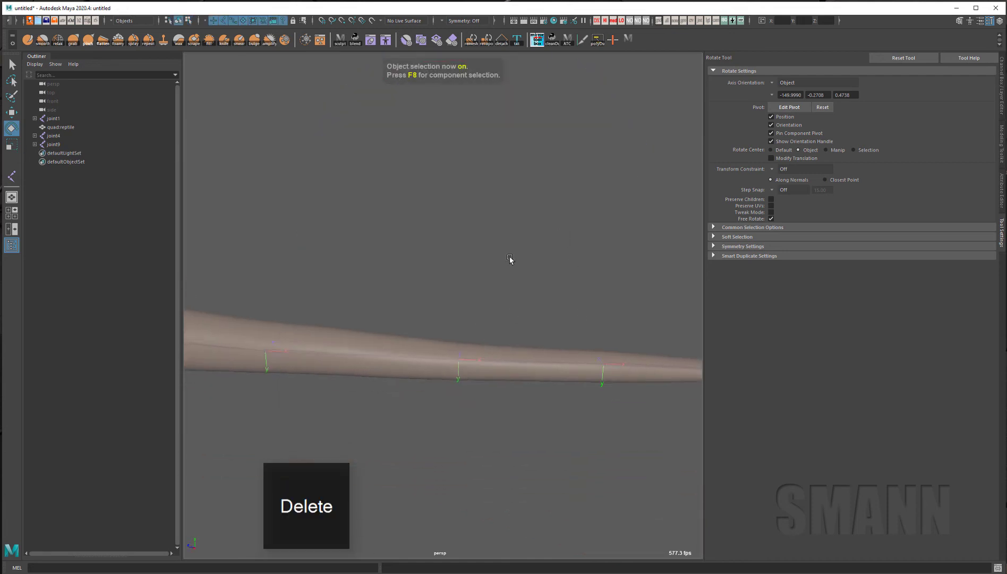
# Hide the reptile mesh so only the joints display, and show the Attribute Editor.
pyautogui.click(689, 24)
pyautogui.hotkey('ctrl', 'a')
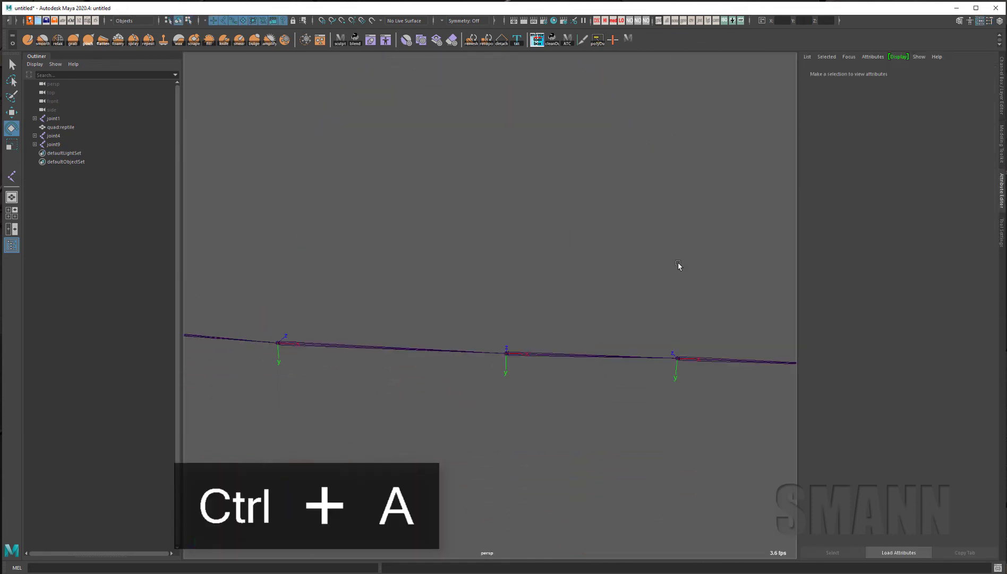
pyautogui.keyDown('alt'); pyautogui.moveTo(678, 262); pyautogui.dragTo(666, 400); pyautogui.keyUp('alt')
# Switch to the Select tool, pick a tail joint, and walk up the hierarchy to joint4.
pyautogui.moveTo(300, 241); pyautogui.dragTo(370, 418)
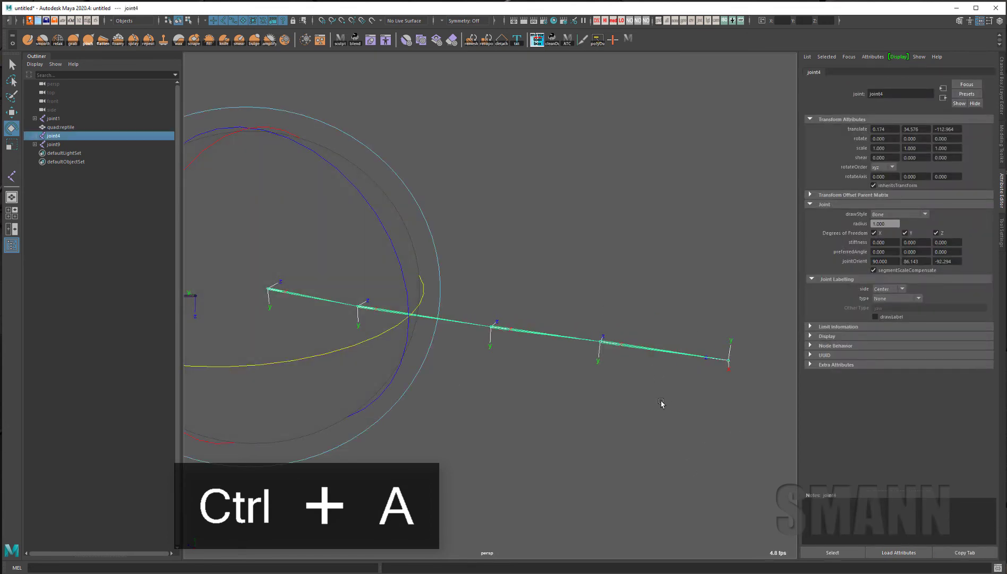
pyautogui.press('q')
pyautogui.click(659, 430)
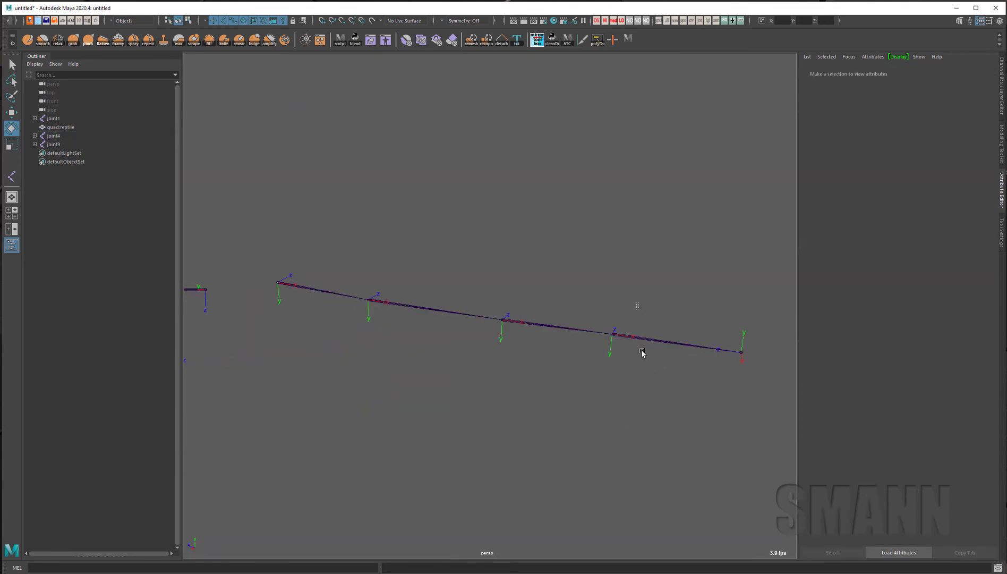
pyautogui.click(641, 340)
pyautogui.press('Up')
pyautogui.press('Up')
pyautogui.press('Up')
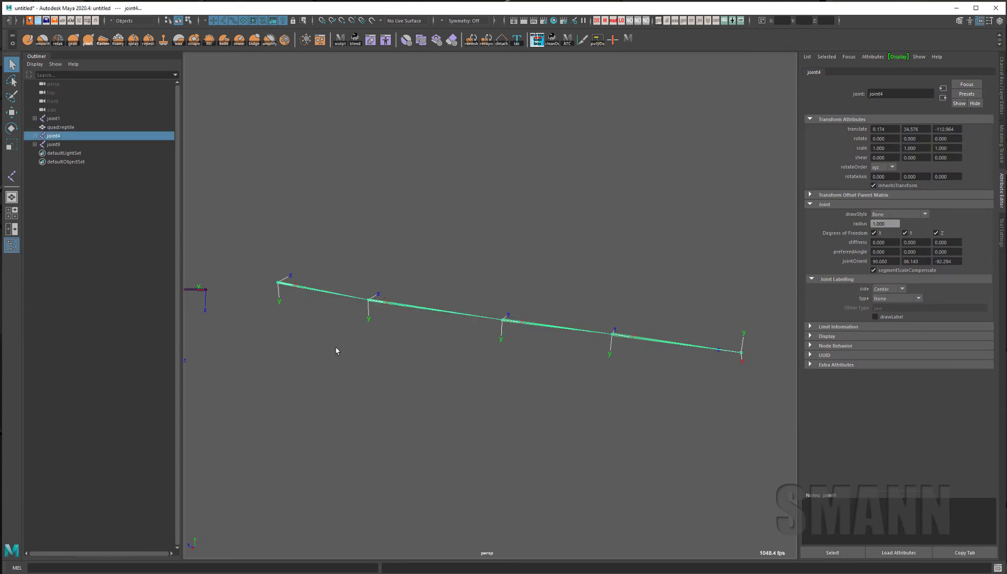
# Switch to component mode and try to box-select the tail joints' local rotation axes.
pyautogui.press('F8')
pyautogui.moveTo(399, 244); pyautogui.dragTo(248, 339)
pyautogui.keyDown('alt'); pyautogui.moveTo(247, 340); pyautogui.dragTo(346, 366, button='right'); pyautogui.keyUp('alt')
pyautogui.moveTo(283, 236); pyautogui.dragTo(728, 445)
pyautogui.press('F8')
pyautogui.moveTo(264, 206); pyautogui.dragTo(658, 448)
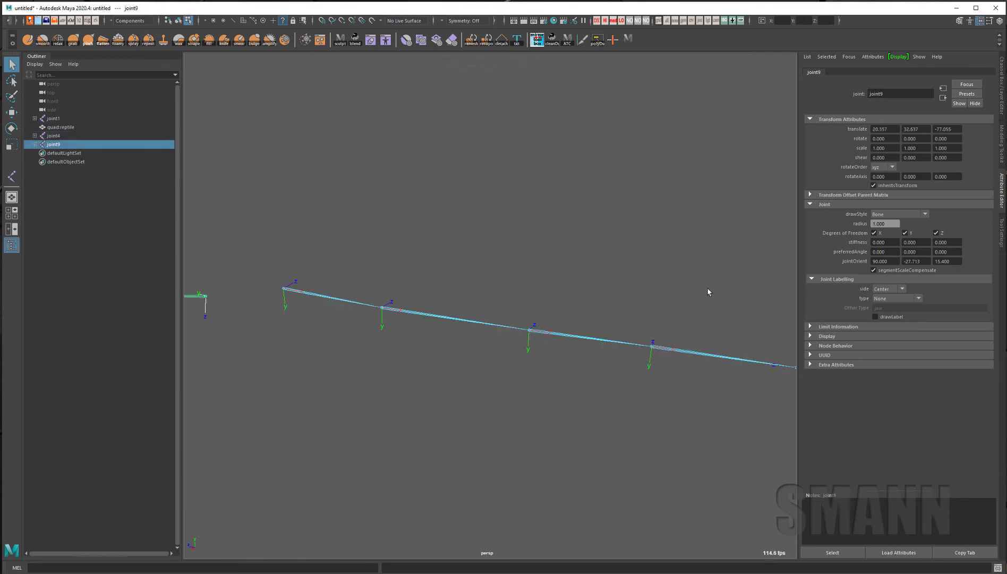
pyautogui.press('F8')
pyautogui.moveTo(272, 254); pyautogui.dragTo(679, 386)
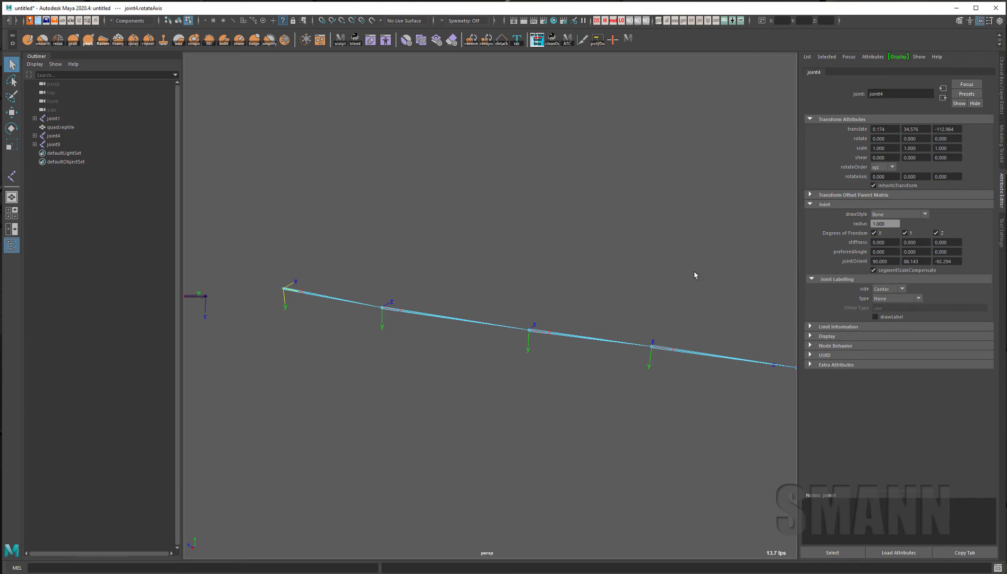
pyautogui.moveTo(694, 272); pyautogui.dragTo(636, 351)
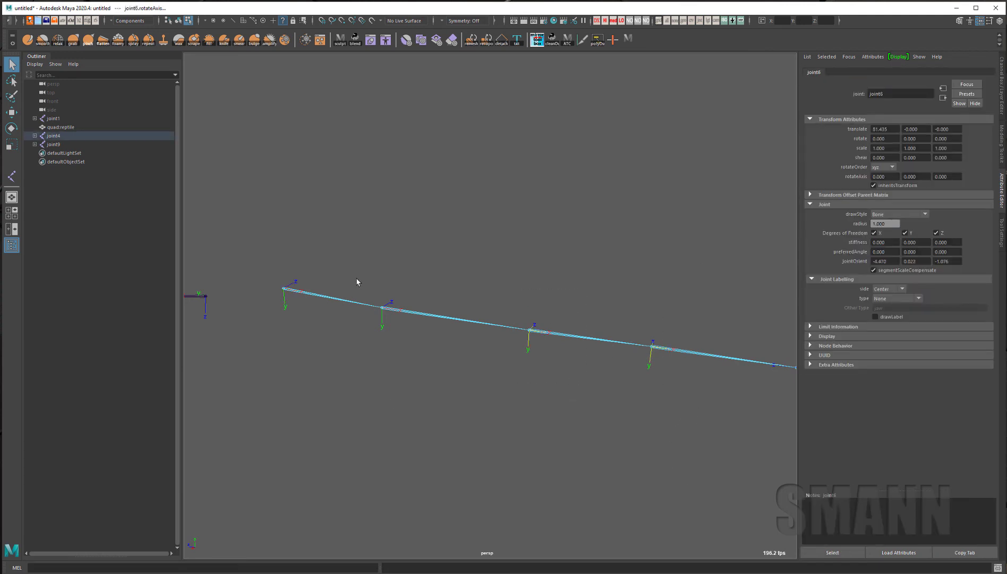
# Select the local rotation axes of the first four tail joints, leaving out the tip joint.
pyautogui.moveTo(276, 275); pyautogui.dragTo(296, 308)
pyautogui.click(378, 361)
pyautogui.moveTo(274, 271); pyautogui.dragTo(408, 336)
pyautogui.moveTo(473, 292); pyautogui.dragTo(554, 362)
pyautogui.moveTo(619, 318); pyautogui.dragTo(666, 407)
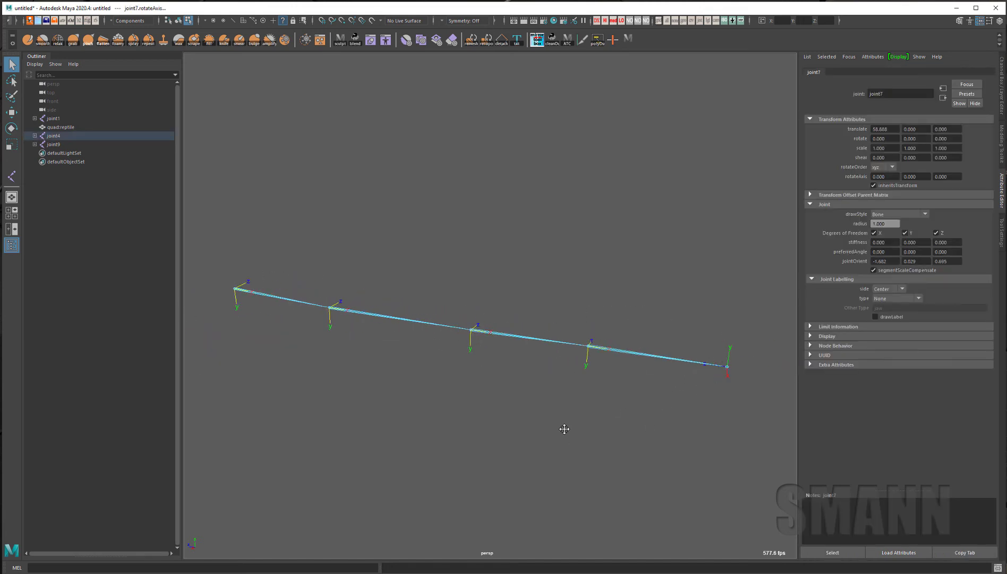
pyautogui.moveTo(564, 428)
pyautogui.keyDown('alt'); pyautogui.mouseDown()
pyautogui.moveTo(604, 428)
pyautogui.moveTo(563, 420)
pyautogui.mouseUp(); pyautogui.keyUp('alt')
# Rotate the four selected local rotation axes to -180 degrees about X with the Rotate tool, and check them end-on.
pyautogui.press('e')
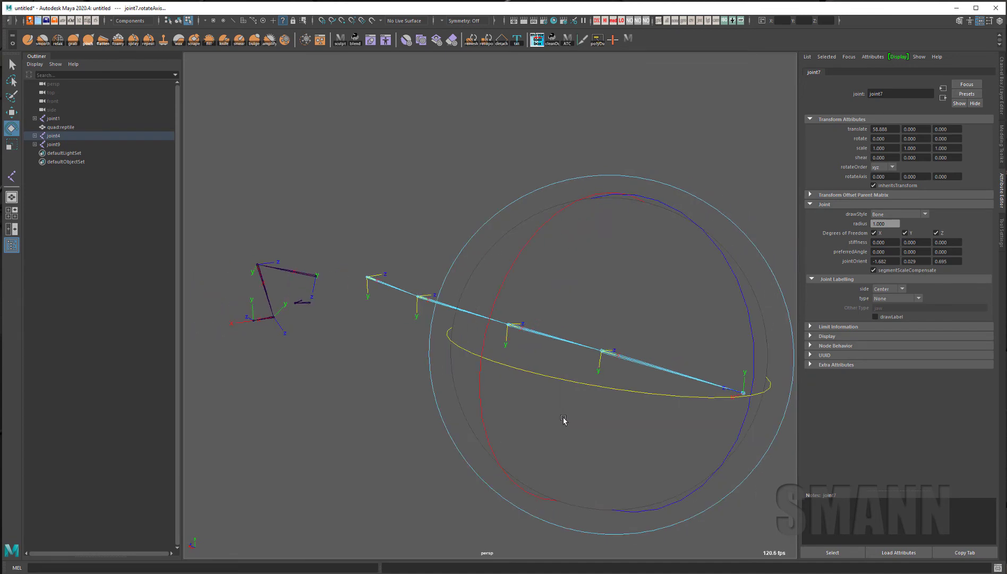
pyautogui.moveTo(496, 312); pyautogui.dragTo(618, 234)
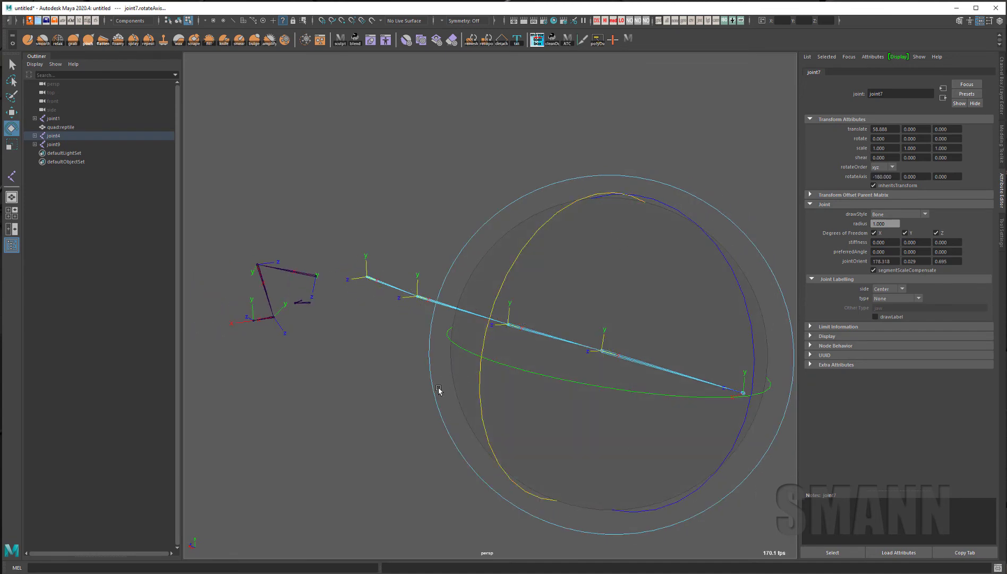
pyautogui.keyDown('alt'); pyautogui.moveTo(437, 389); pyautogui.dragTo(602, 393); pyautogui.keyUp('alt')
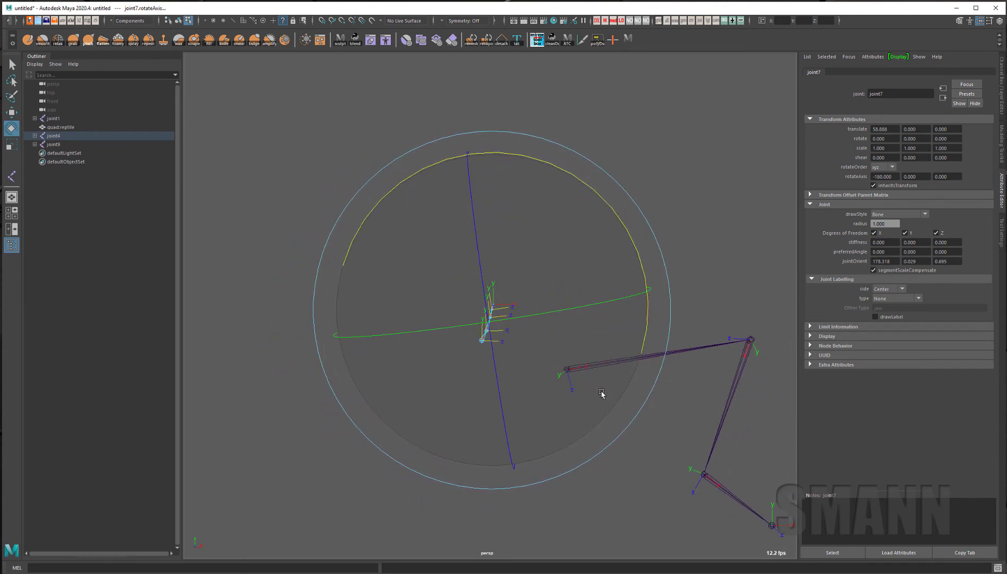
pyautogui.moveTo(621, 223); pyautogui.dragTo(612, 361)
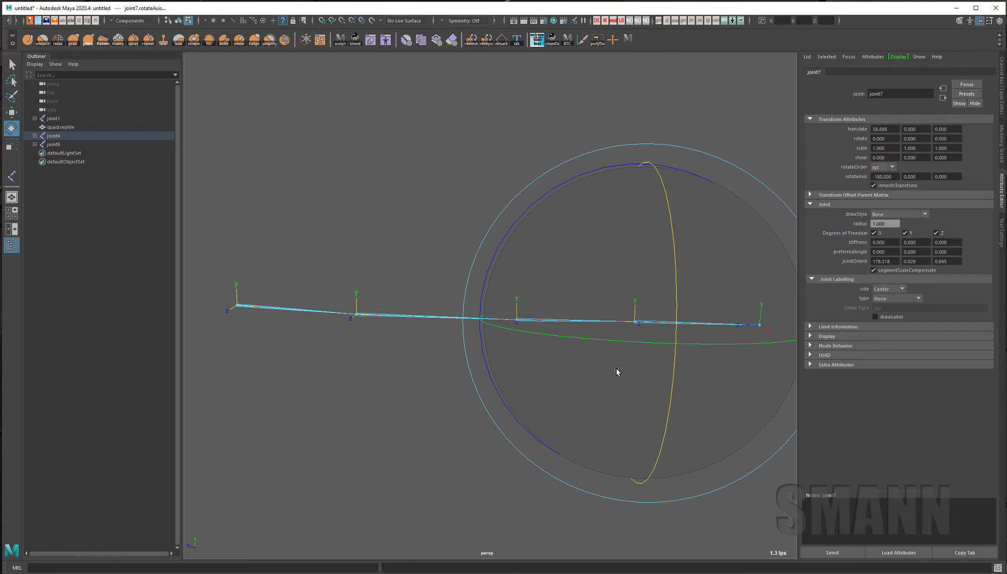
# Select joint6's local rotation axis and rotate it to about 174.2 degrees in X.
pyautogui.keyDown('alt'); pyautogui.moveTo(616, 371); pyautogui.dragTo(508, 431); pyautogui.keyUp('alt')
pyautogui.click(565, 407)
pyautogui.keyDown('alt'); pyautogui.moveTo(565, 406); pyautogui.dragTo(678, 448); pyautogui.keyUp('alt')
pyautogui.moveTo(471, 206); pyautogui.dragTo(620, 435)
pyautogui.keyDown('alt'); pyautogui.moveTo(621, 436); pyautogui.dragTo(553, 340); pyautogui.keyUp('alt')
# Select joint7's local rotation axis, rotate it to about 174.7 degrees in X, and clear the selection.
pyautogui.moveTo(624, 216); pyautogui.dragTo(643, 314)
pyautogui.click(709, 260)
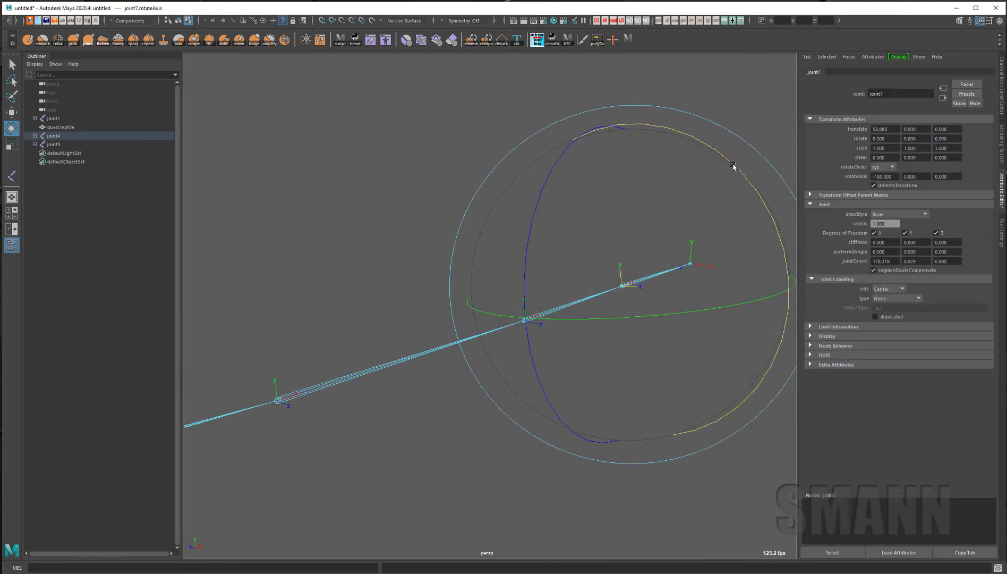
pyautogui.moveTo(735, 164); pyautogui.dragTo(737, 182)
pyautogui.click(717, 324)
# Examine the adjusted axes along the whole tail and check joint7's rotate axis values.
pyautogui.keyDown('alt'); pyautogui.moveTo(717, 324); pyautogui.dragTo(560, 313); pyautogui.keyUp('alt')
pyautogui.keyDown('alt'); pyautogui.moveTo(560, 313); pyautogui.dragTo(564, 349, button='right'); pyautogui.keyUp('alt')
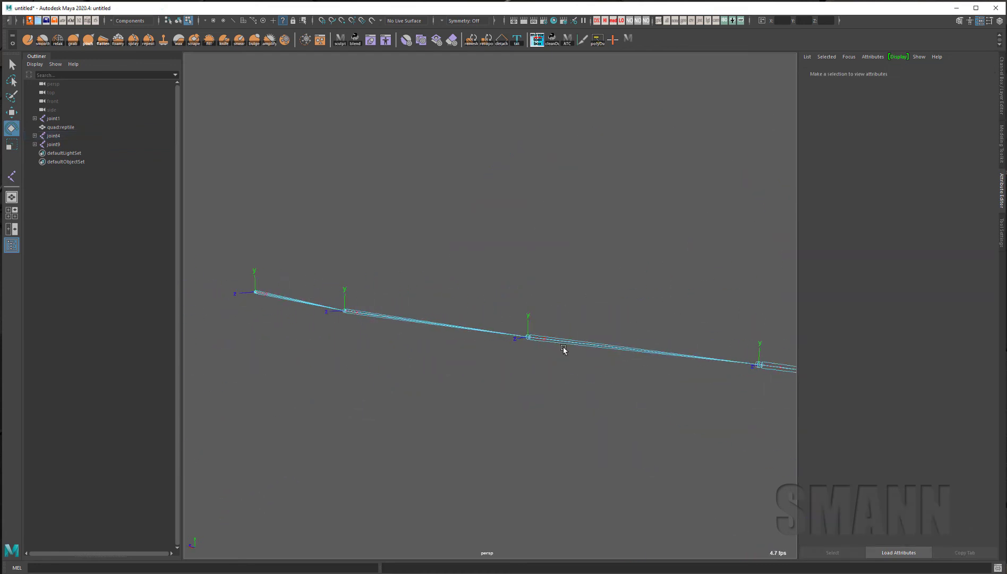
pyautogui.keyDown('alt'); pyautogui.moveTo(733, 387); pyautogui.dragTo(641, 381, button='middle'); pyautogui.keyUp('alt')
pyautogui.moveTo(495, 226); pyautogui.dragTo(663, 402)
pyautogui.keyDown('alt'); pyautogui.moveTo(754, 425); pyautogui.dragTo(655, 416, button='middle'); pyautogui.keyUp('alt')
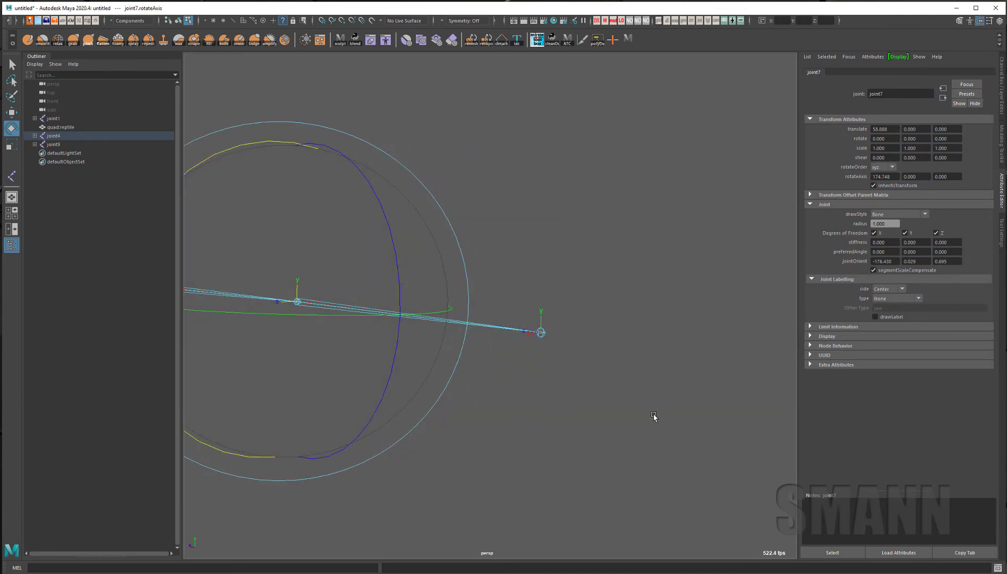
pyautogui.click(532, 455)
pyautogui.scroll(-5, 532, 456)
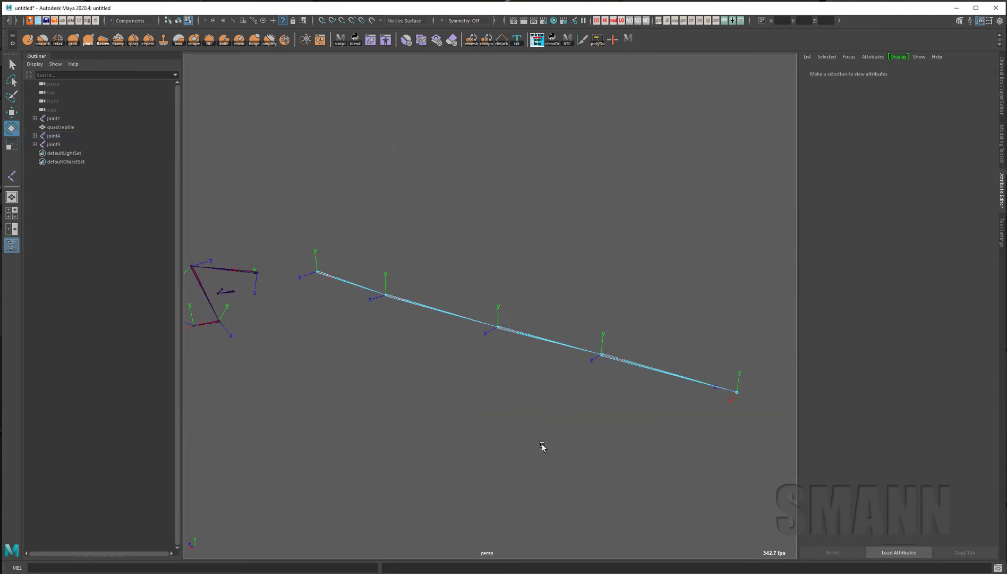
# Return to object mode with the Move tool and walk up the chain to joint4 to examine its rotate axis.
pyautogui.press('F8')
pyautogui.press('w')
pyautogui.keyDown('alt'); pyautogui.moveTo(688, 458); pyautogui.dragTo(673, 473); pyautogui.keyUp('alt')
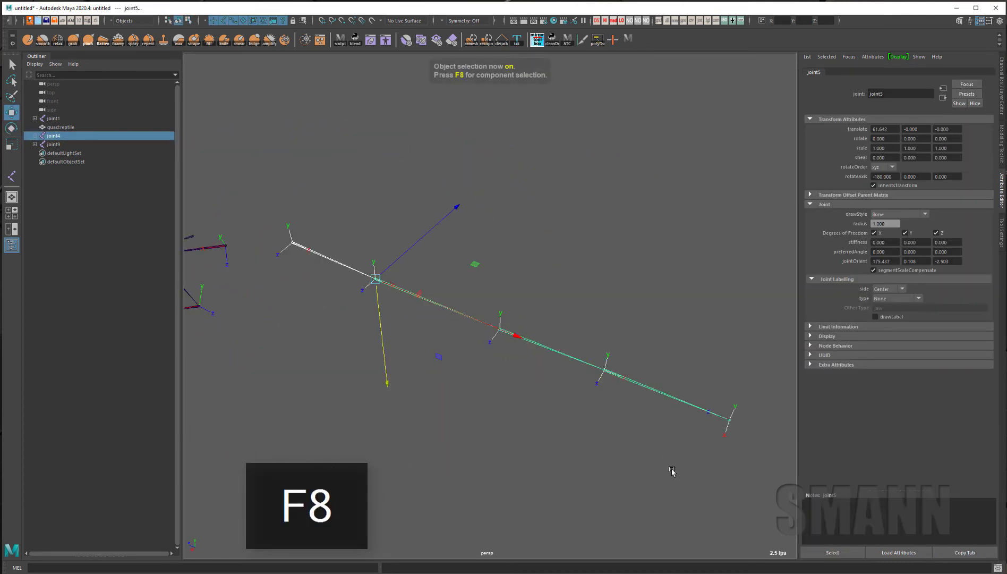
pyautogui.press('Down')
pyautogui.press('Up')
pyautogui.press('Up')
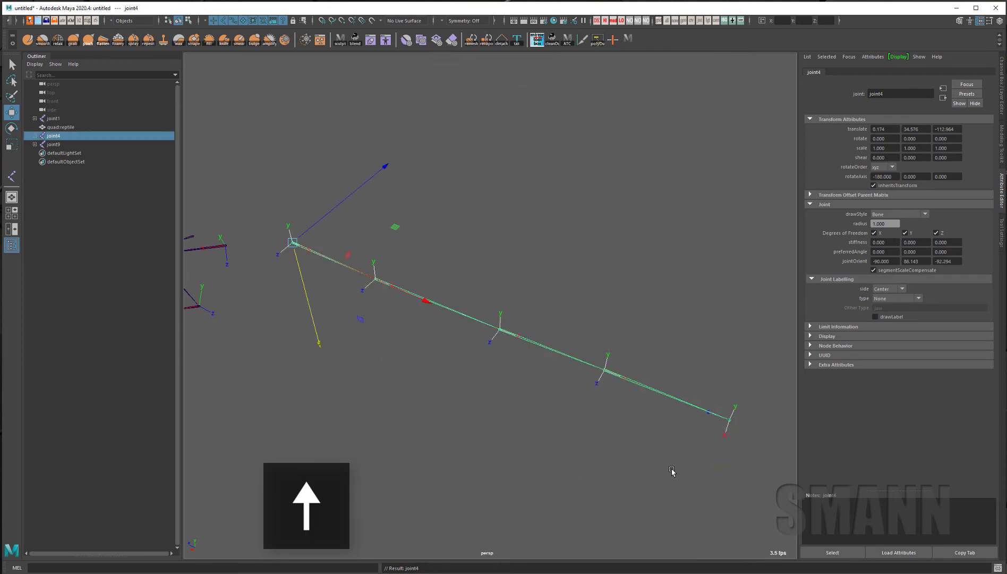
pyautogui.keyDown('alt'); pyautogui.moveTo(672, 472); pyautogui.dragTo(546, 475); pyautogui.keyUp('alt')
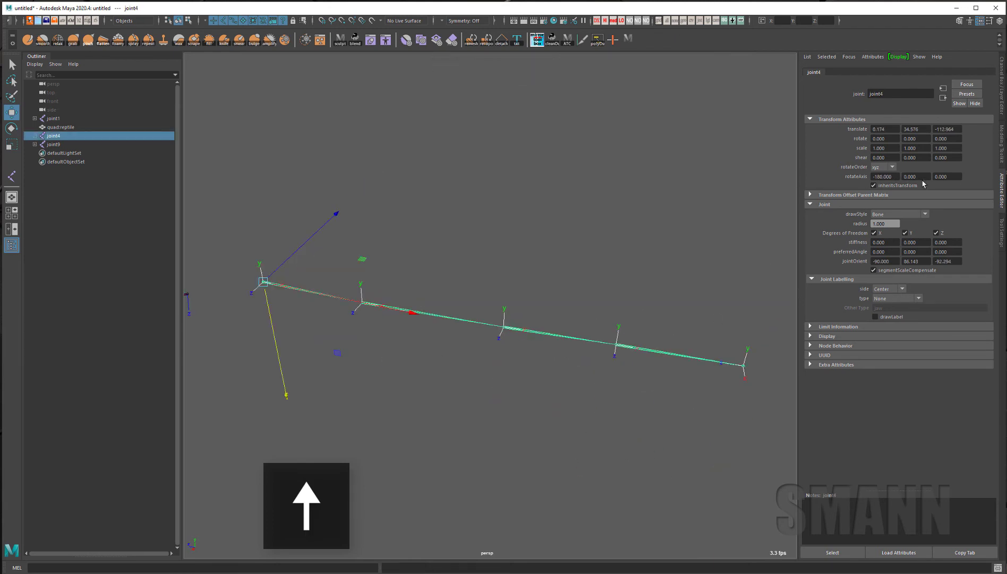
# Walk up and down the tail hierarchy between joint4 and joint8, comparing each joint's rotate axis and joint orient values.
pyautogui.press('Down')
pyautogui.press('Down')
pyautogui.press('Down')
pyautogui.press('Down')
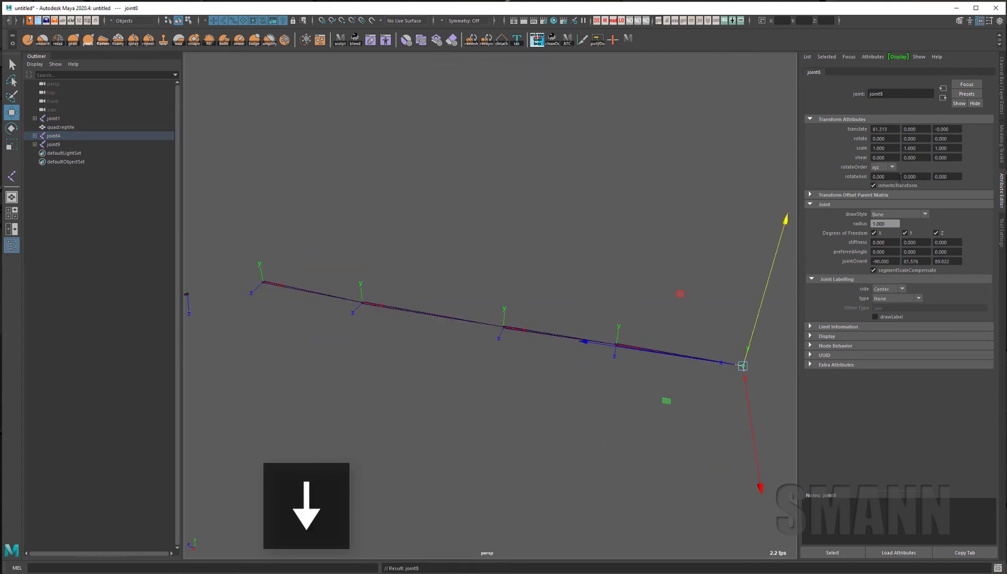
pyautogui.press('Up')
pyautogui.press('Up')
pyautogui.press('Up')
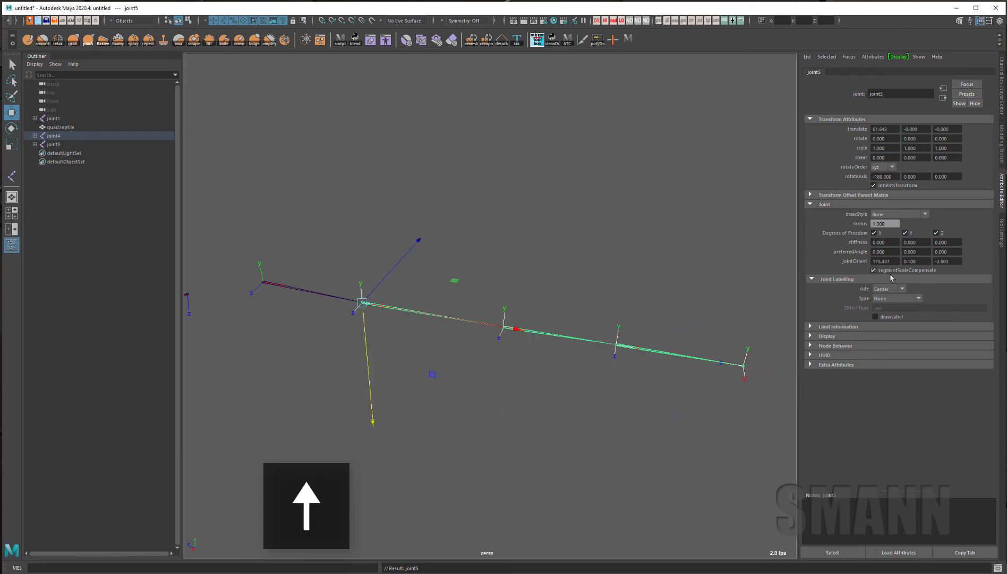
pyautogui.press('Down')
pyautogui.press('Down')
pyautogui.press('Down')
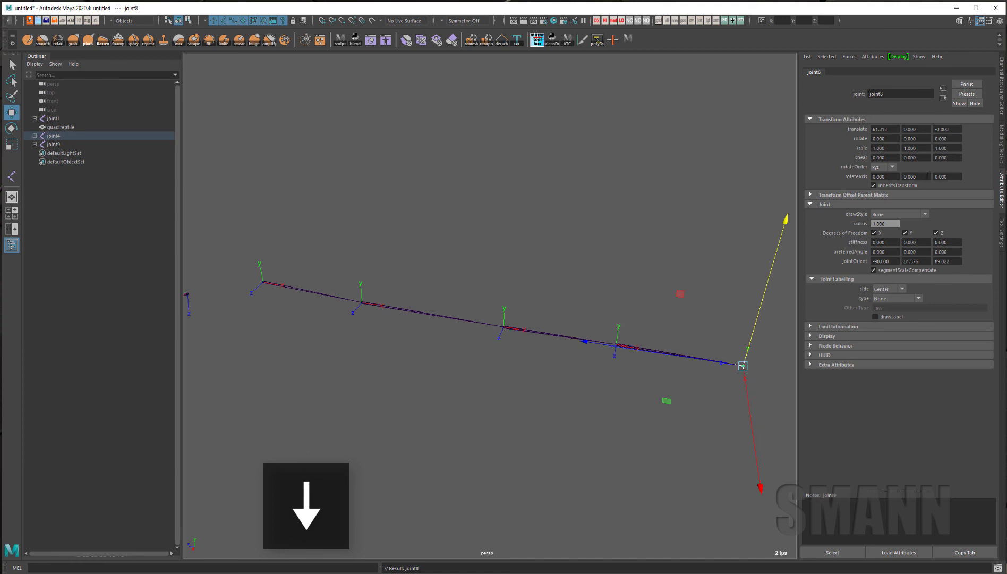
pyautogui.press('Up')
pyautogui.press('Up')
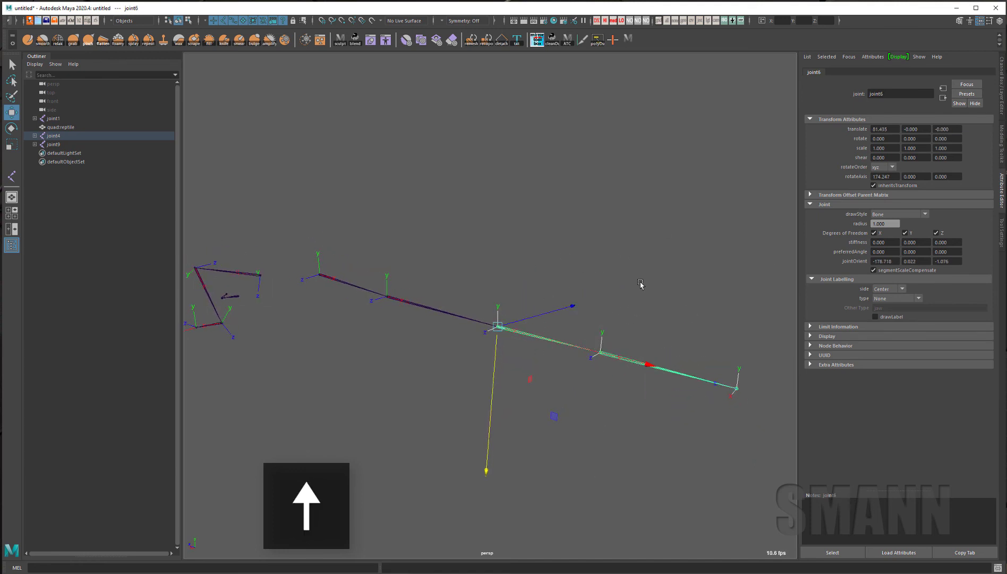
# Activate the Rotate tool on joint6 and examine its rotation manipulator against the joint's local axes.
pyautogui.moveTo(658, 270); pyautogui.dragTo(311, 127)
pyautogui.press('e')
pyautogui.moveTo(671, 247); pyautogui.dragTo(579, 213)
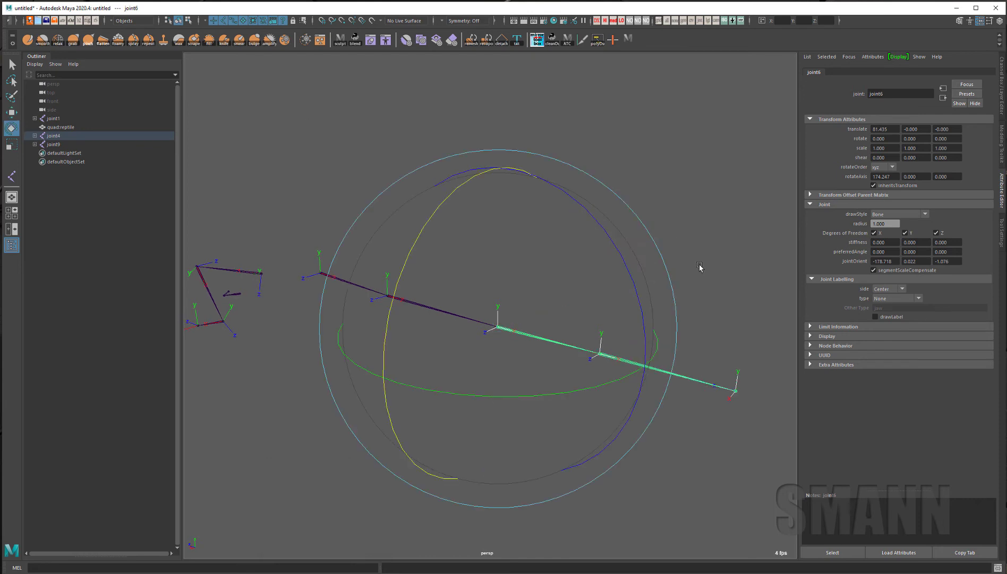
# Reorient joint6's scale axes with joint -e -zso to zero its rotate axis, using the Move tool to show its manipulator.
pyautogui.keyDown('alt'); pyautogui.moveTo(678, 265); pyautogui.dragTo(690, 278); pyautogui.keyUp('alt')
pyautogui.keyDown('alt'); pyautogui.moveTo(690, 279); pyautogui.dragTo(644, 265, button='middle'); pyautogui.keyUp('alt')
pyautogui.keyDown('alt'); pyautogui.moveTo(645, 265); pyautogui.dragTo(690, 288, button='right'); pyautogui.keyUp('alt')
pyautogui.press('w')
pyautogui.keyDown('alt'); pyautogui.moveTo(709, 296); pyautogui.dragTo(693, 286); pyautogui.keyUp('alt')
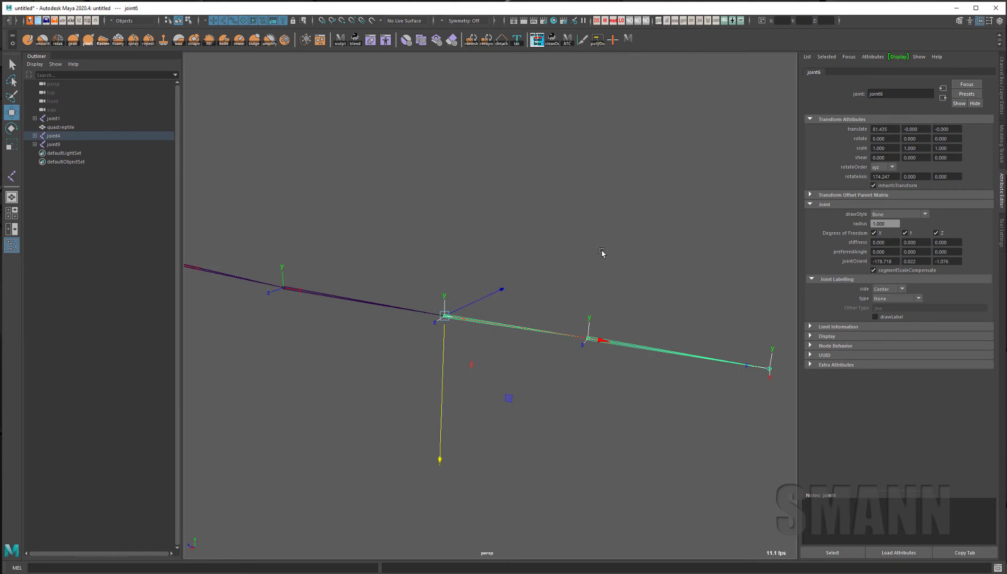
pyautogui.keyDown('alt'); pyautogui.moveTo(595, 243); pyautogui.dragTo(680, 273, button='middle'); pyautogui.keyUp('alt')
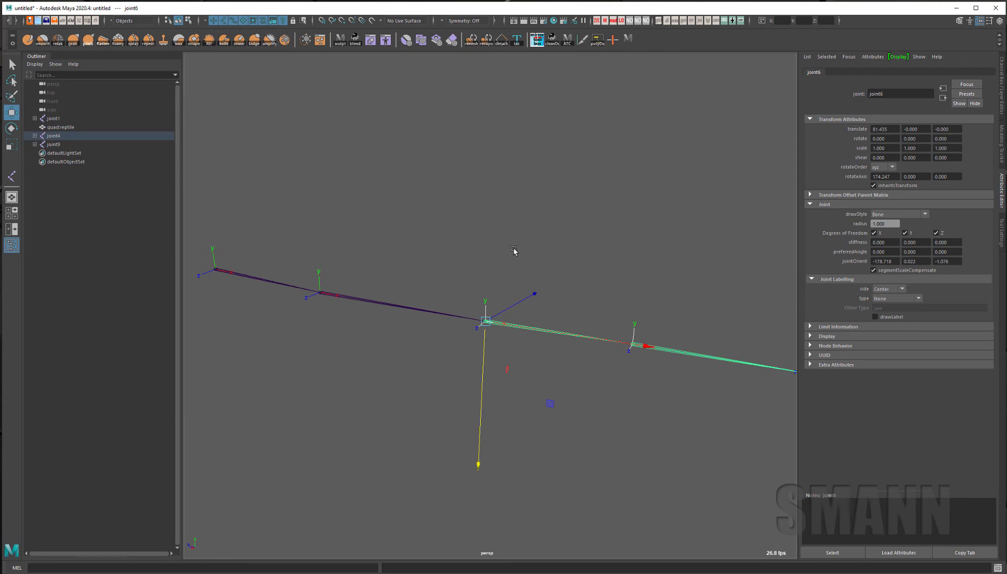
pyautogui.press('space')
pyautogui.click(518, 166)
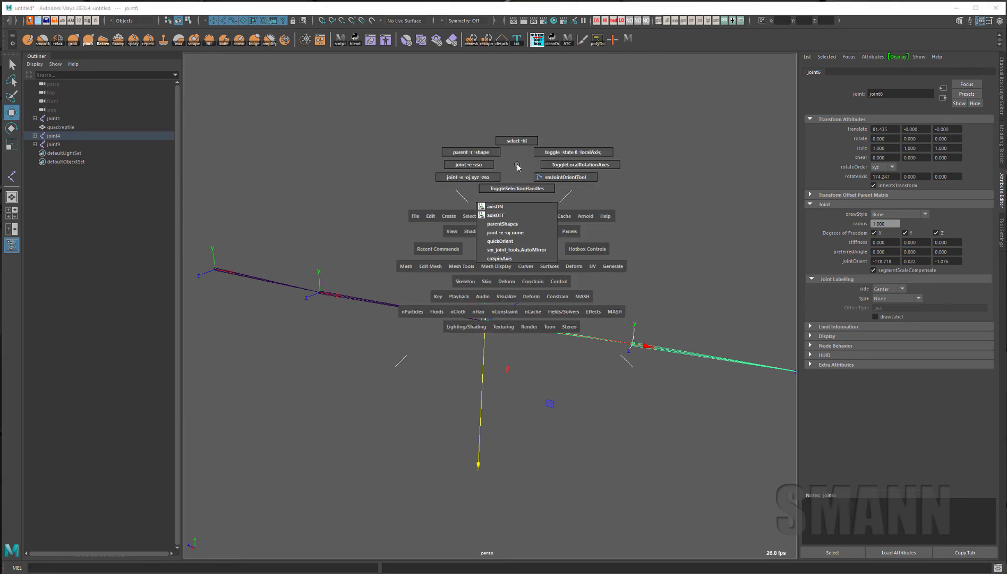
pyautogui.moveTo(518, 166); pyautogui.dragTo(316, 160)
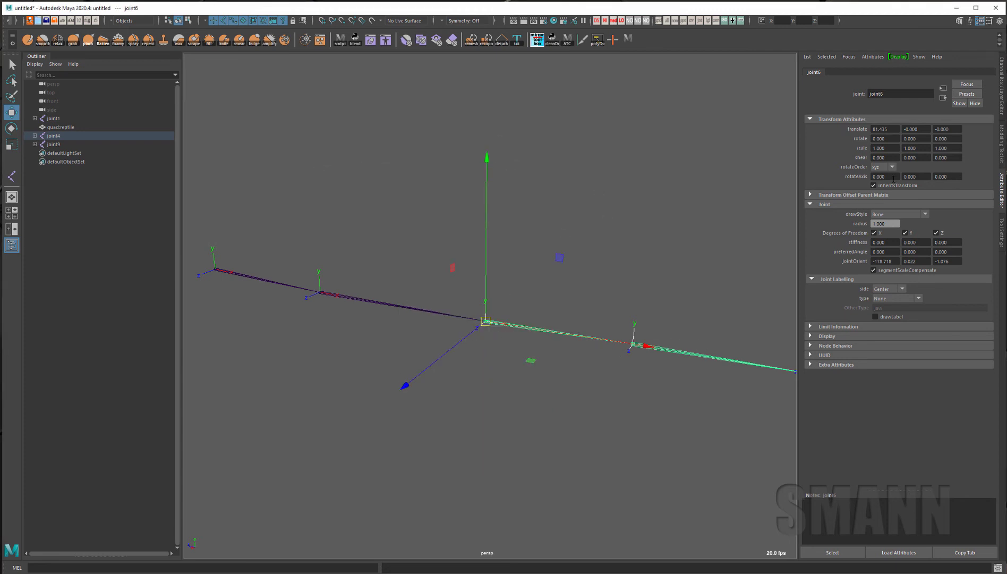
pyautogui.keyDown('alt'); pyautogui.moveTo(609, 224); pyautogui.dragTo(659, 220, button='middle'); pyautogui.keyUp('alt')
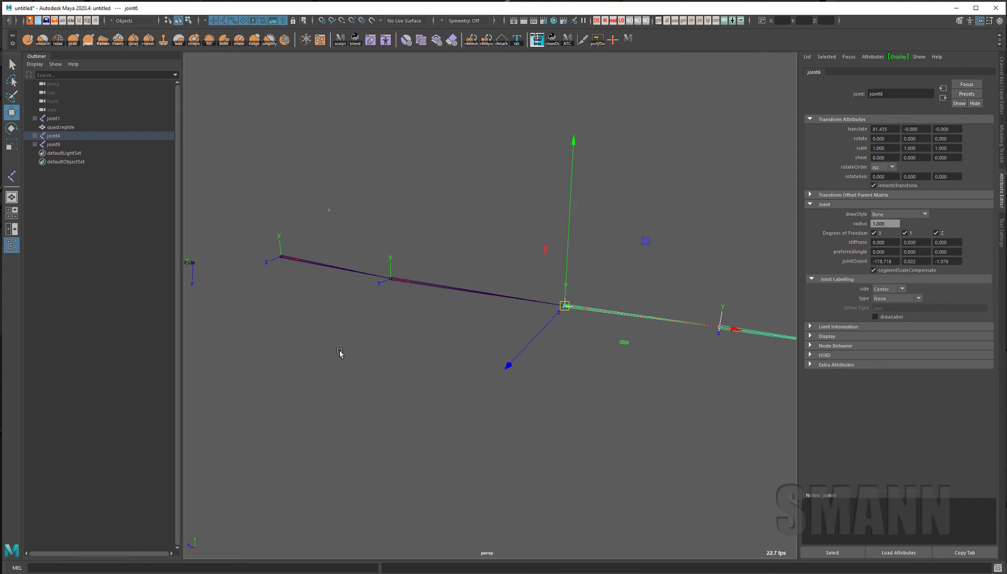
# Select the whole tail joint hierarchy and run joint -e -zso on all of its joints.
pyautogui.moveTo(340, 350); pyautogui.dragTo(324, 255)
pyautogui.press('h')
pyautogui.press('space')
pyautogui.moveTo(523, 241); pyautogui.dragTo(430, 237)
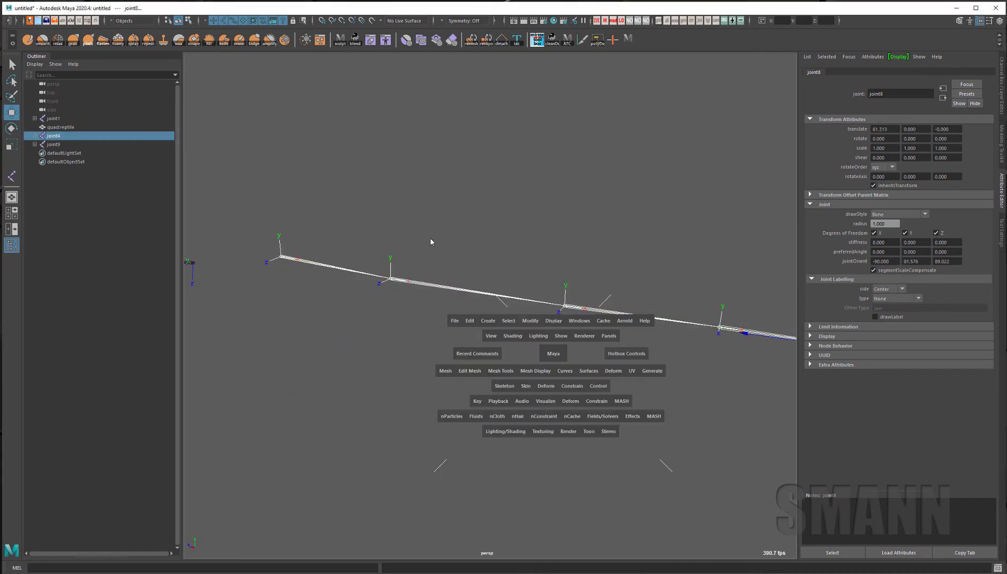
# Walk down the tail chain from joint4 to joint8 and back up, checking each joint's rotate axis values.
pyautogui.click(372, 249)
pyautogui.click(334, 270)
pyautogui.press('Down')
pyautogui.press('Down')
pyautogui.press('Down')
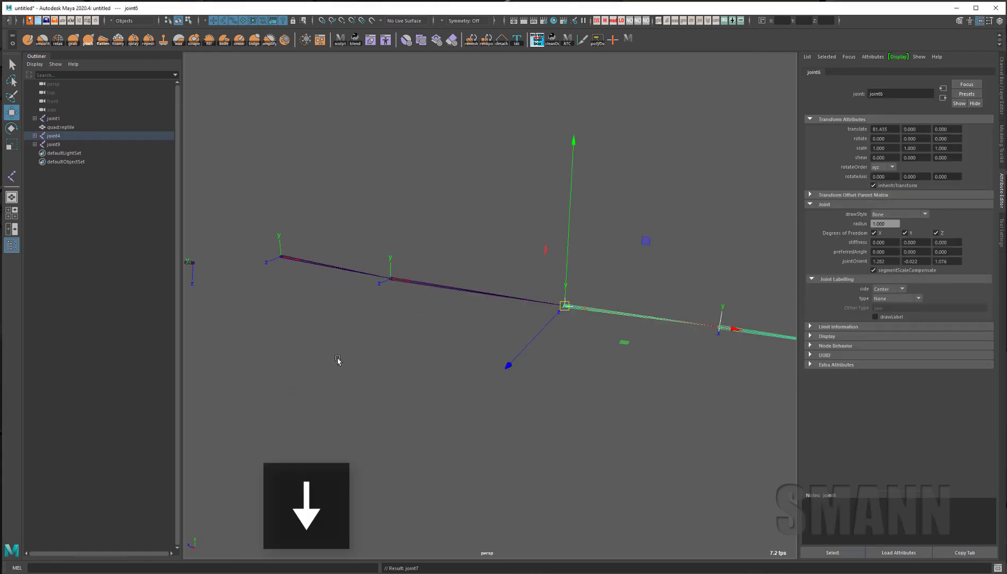
pyautogui.press('Down')
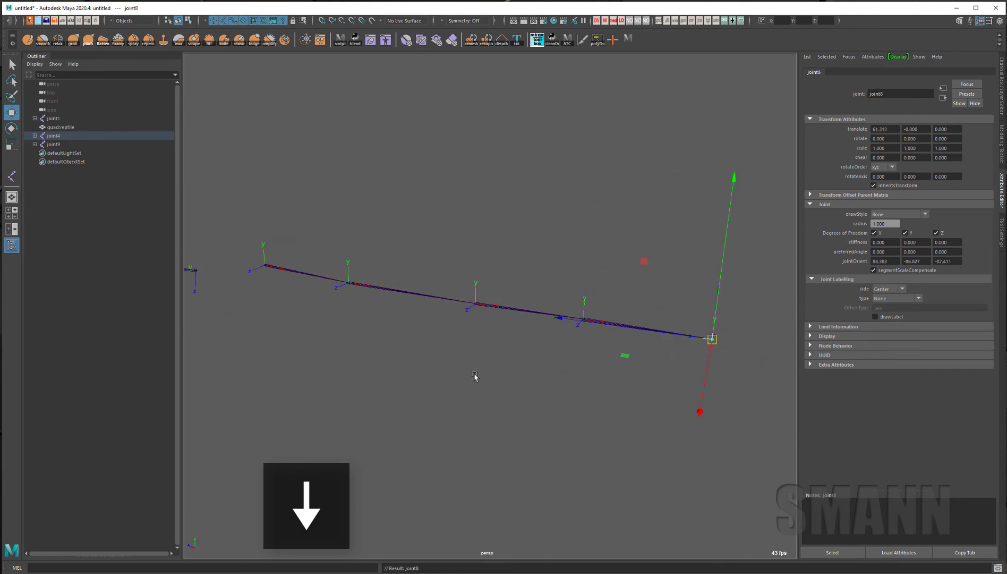
pyautogui.press('Up')
pyautogui.press('Up')
pyautogui.press('Up')
pyautogui.press('Up')
# Swap the Attribute Editor for the Channel Box and select joint4 at the tail's root.
pyautogui.click(539, 416)
pyautogui.keyDown('alt'); pyautogui.moveTo(540, 416); pyautogui.dragTo(595, 398); pyautogui.keyUp('alt')
pyautogui.hotkey('ctrl', 'q')
pyautogui.click(429, 303)
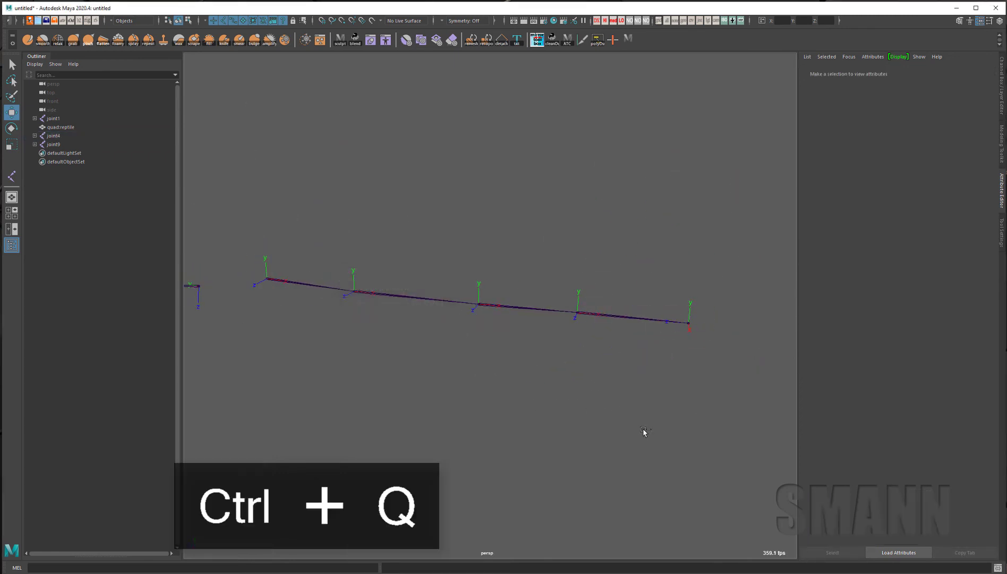
pyautogui.hotkey('ctrl', 'a')
pyautogui.click(332, 286)
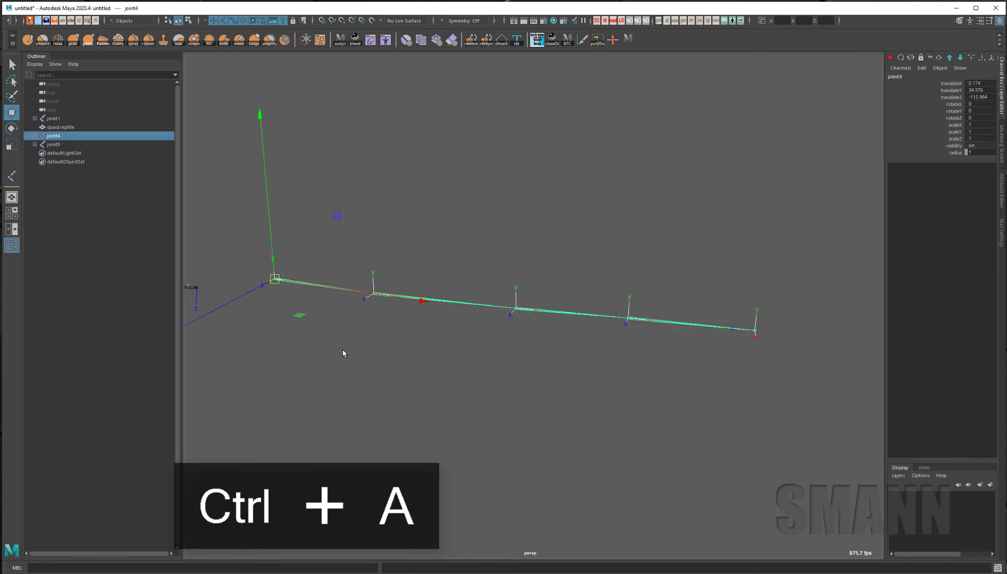
# Compare the Move and Scale manipulators on joint4, and walk down the chain to joint8 to examine their axis alignment.
pyautogui.press('e')
pyautogui.press('w')
pyautogui.press('r')
pyautogui.press('w')
pyautogui.press('r')
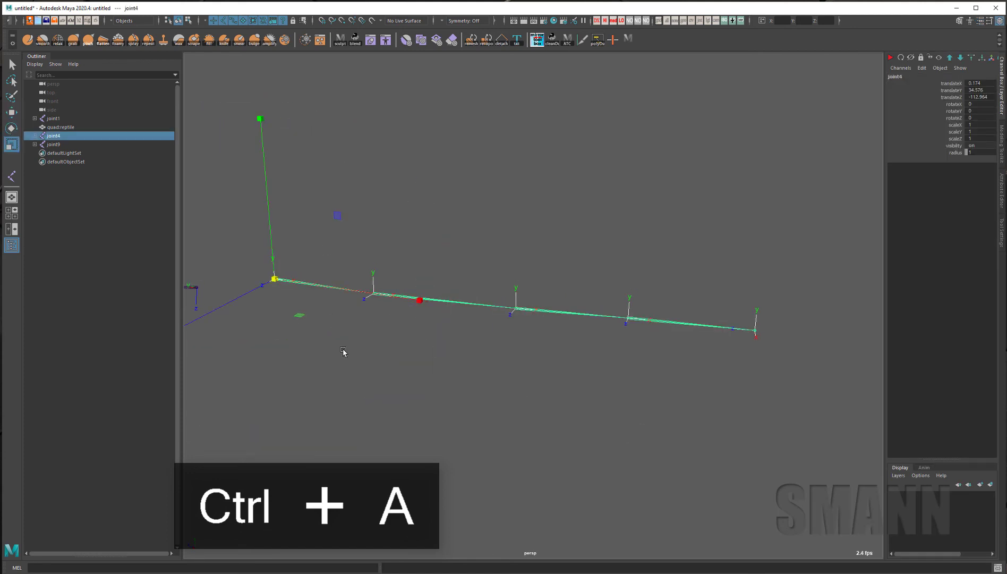
pyautogui.press('Down')
pyautogui.press('Down')
pyautogui.press('Down')
pyautogui.press('Down')
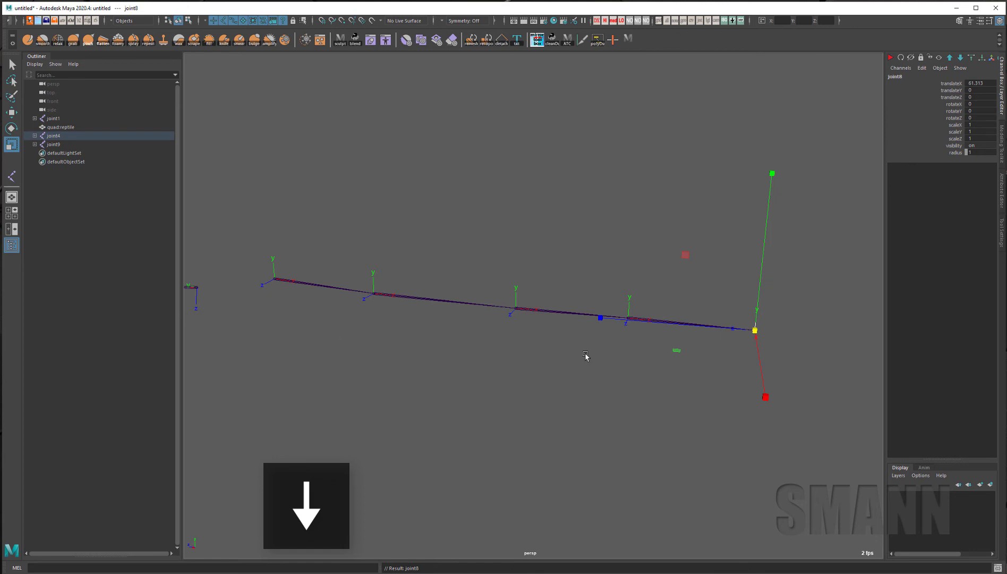
# Show joint8 with the Move tool and open the Orient Joint options for it.
pyautogui.press('w')
pyautogui.keyDown('alt'); pyautogui.moveTo(585, 356); pyautogui.dragTo(688, 382); pyautogui.keyUp('alt')
pyautogui.press('space')
pyautogui.moveTo(730, 195); pyautogui.dragTo(490, 209)
pyautogui.moveTo(725, 456)
pyautogui.keyDown('alt'); pyautogui.mouseDown()
pyautogui.moveTo(659, 425)
pyautogui.moveTo(740, 467)
pyautogui.mouseUp(); pyautogui.keyUp('alt')
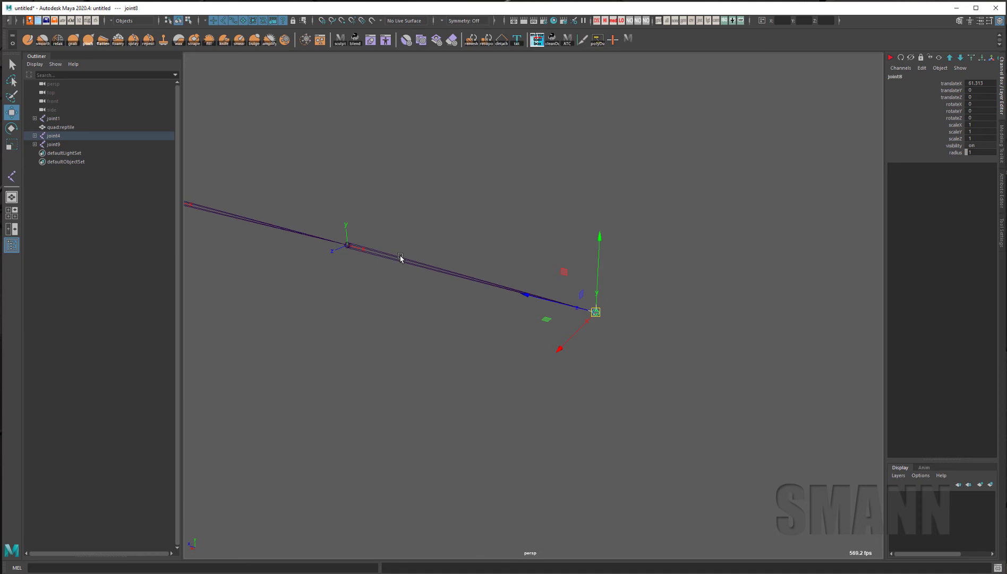
pyautogui.keyDown('alt'); pyautogui.moveTo(562, 203); pyautogui.dragTo(529, 179, button='middle'); pyautogui.keyUp('alt')
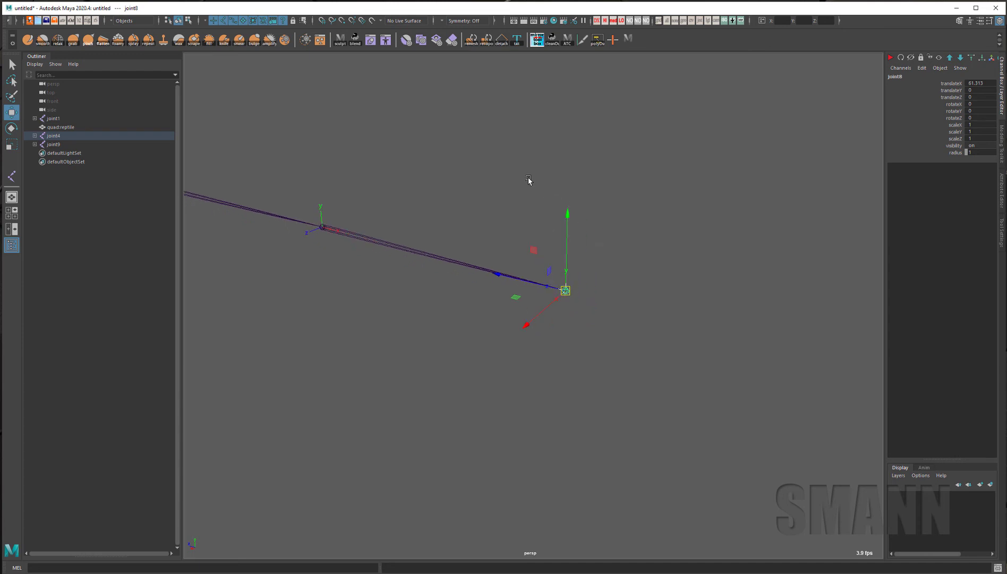
pyautogui.press('space')
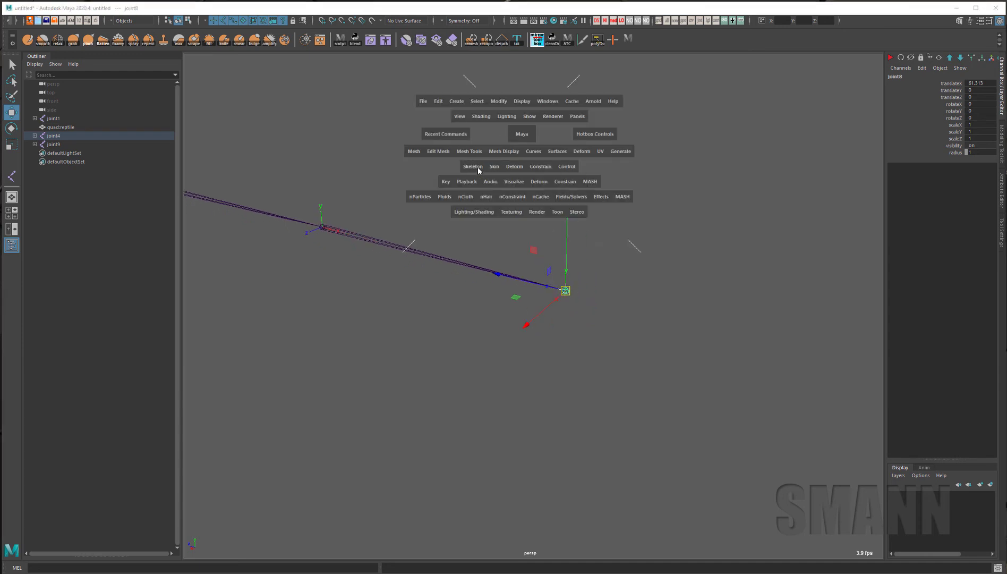
pyautogui.moveTo(477, 167); pyautogui.dragTo(562, 216)
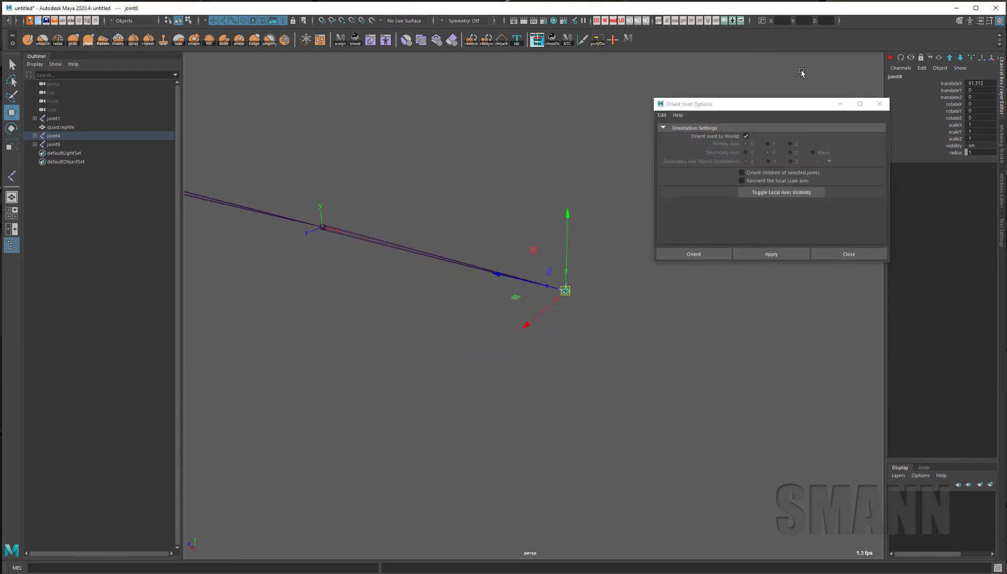
# Reset the Orient Joint settings, enable Orient Joint to World, apply it to joint8, and close the options.
pyautogui.moveTo(778, 110); pyautogui.dragTo(737, 103)
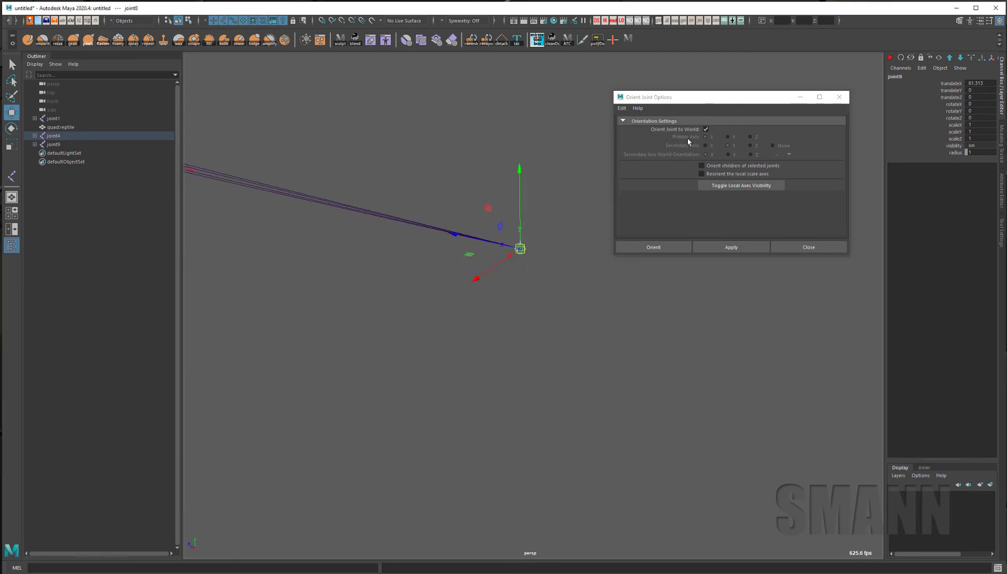
pyautogui.click(622, 108)
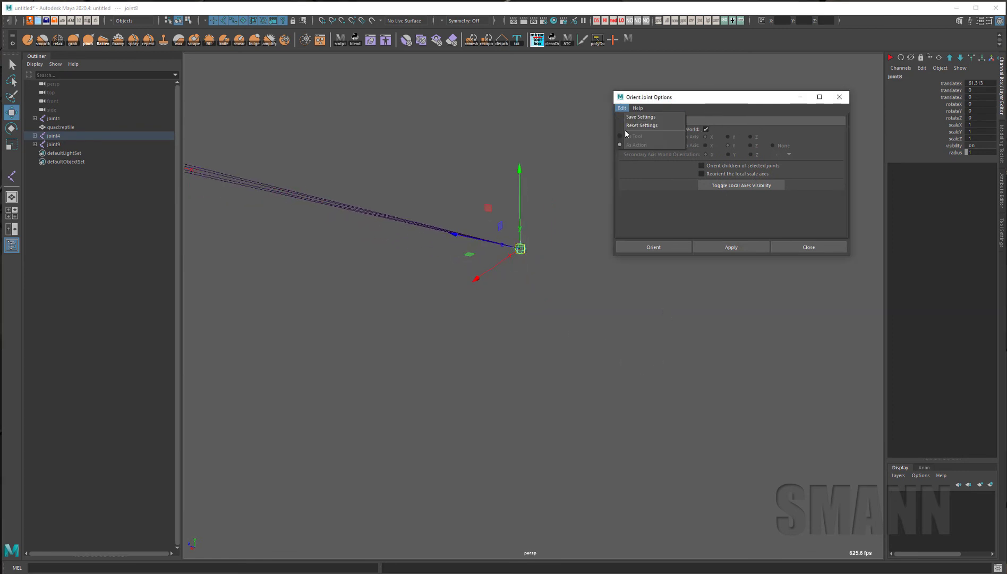
pyautogui.click(641, 126)
pyautogui.click(706, 129)
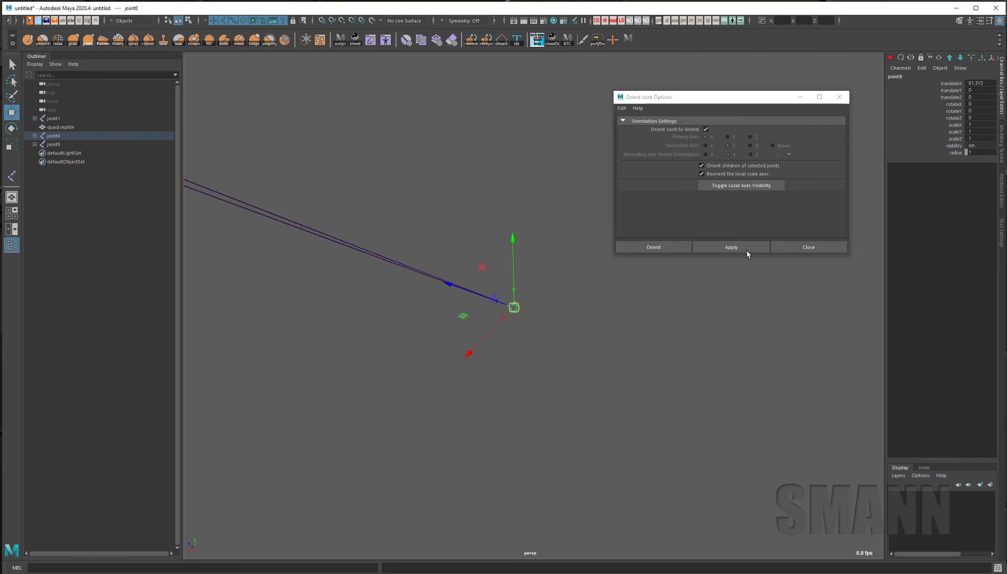
pyautogui.click(731, 247)
pyautogui.keyDown('alt'); pyautogui.moveTo(692, 407); pyautogui.dragTo(697, 380); pyautogui.keyUp('alt')
pyautogui.press('r')
pyautogui.press('w')
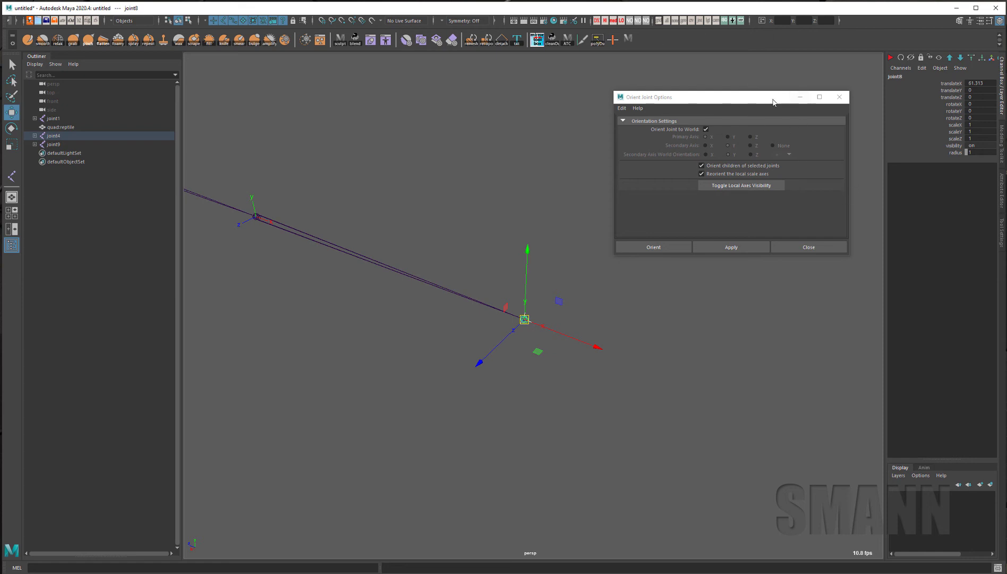
pyautogui.moveTo(773, 102); pyautogui.dragTo(763, 105)
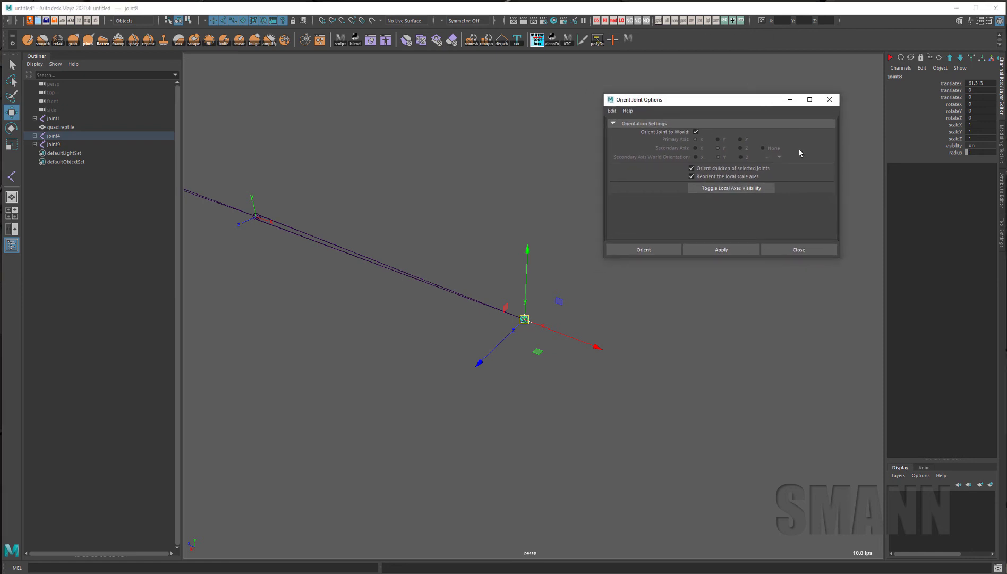
pyautogui.click(797, 249)
# Open the custom sm_joint_win tool and spin joint7's local rotation axes around X with it.
pyautogui.press('space')
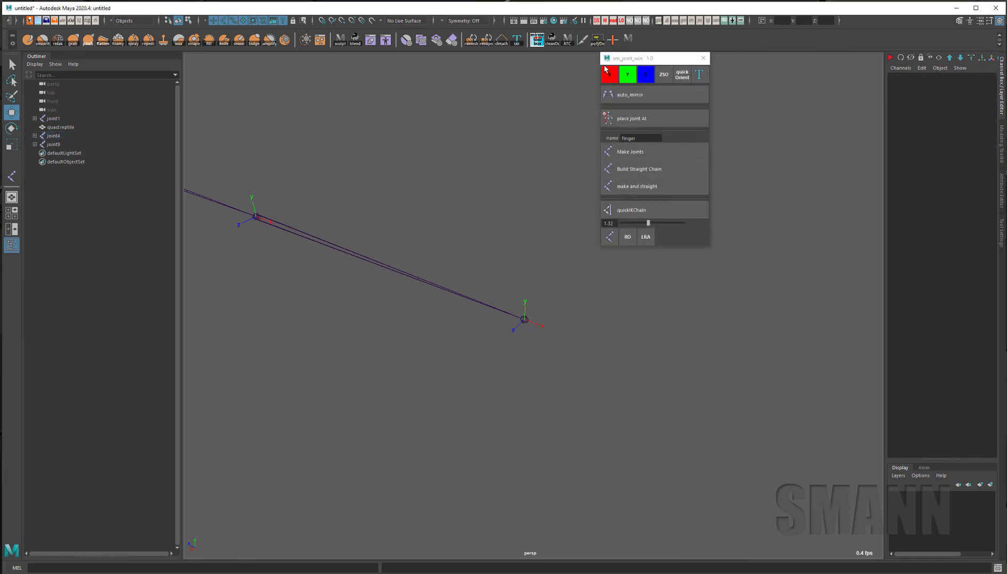
pyautogui.keyDown('alt'); pyautogui.moveTo(459, 151); pyautogui.dragTo(591, 177, button='middle'); pyautogui.keyUp('alt')
pyautogui.moveTo(456, 206); pyautogui.dragTo(425, 276)
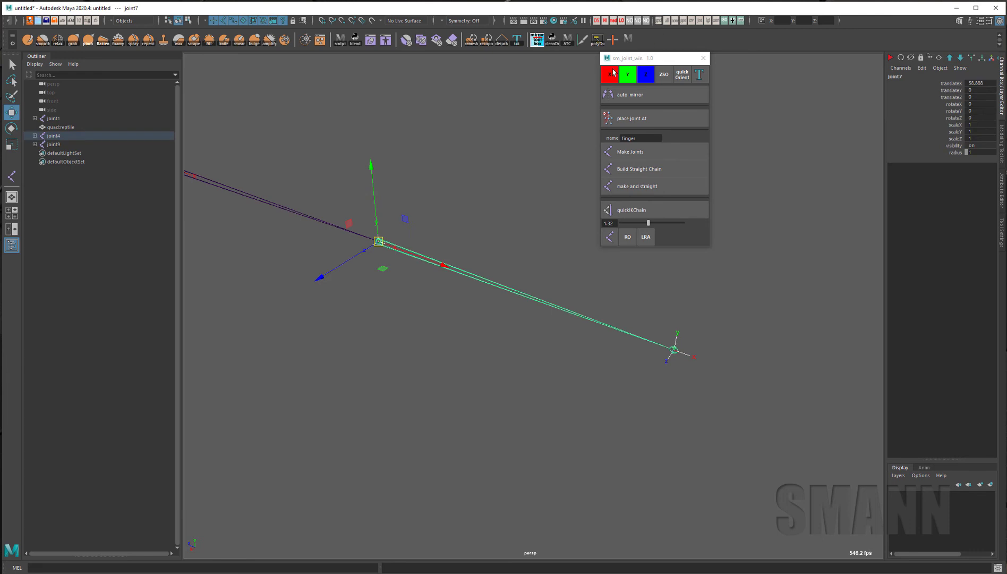
pyautogui.click(613, 74)
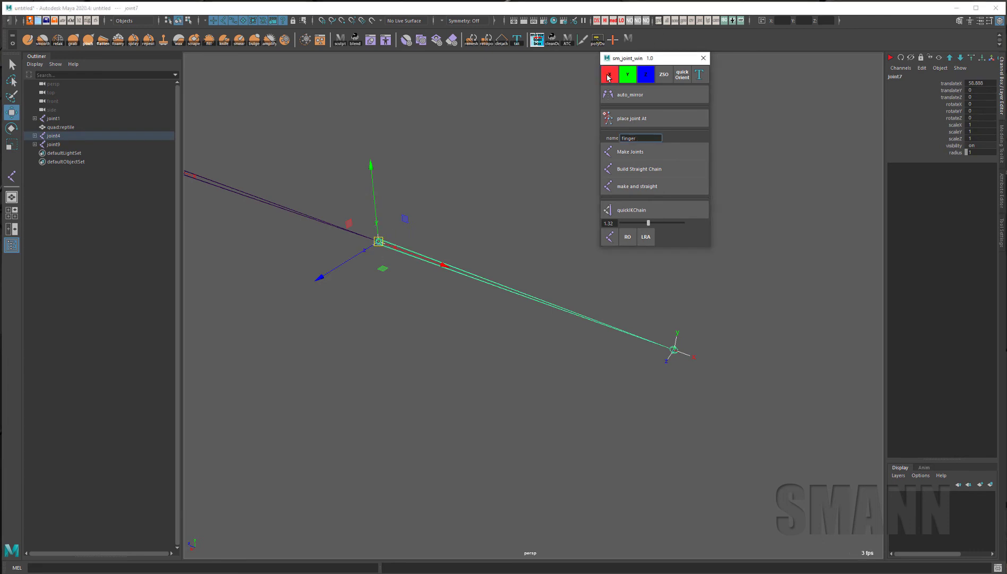
pyautogui.click(610, 78)
pyautogui.click(542, 162)
pyautogui.hotkey('ctrl', 'z')
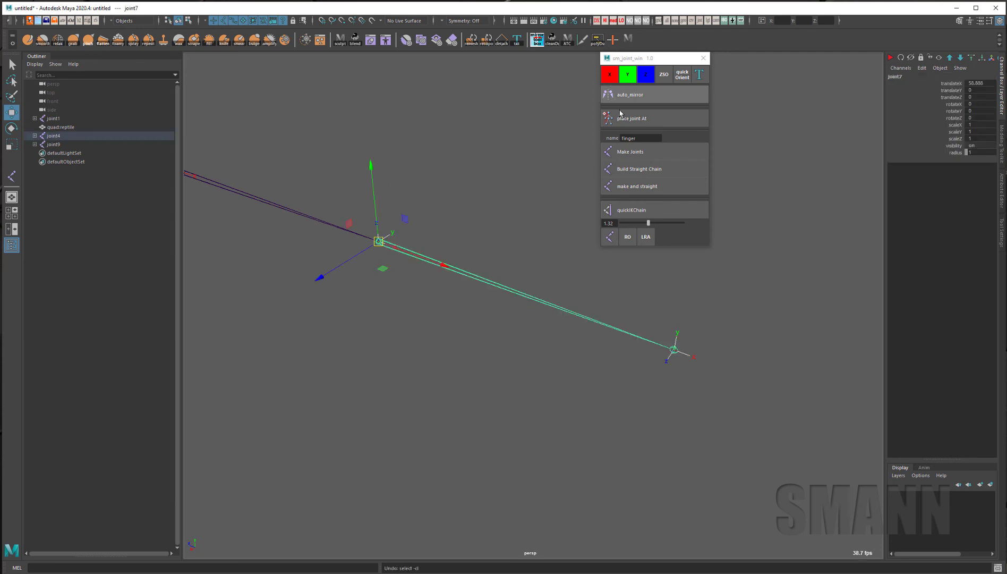
pyautogui.click(610, 77)
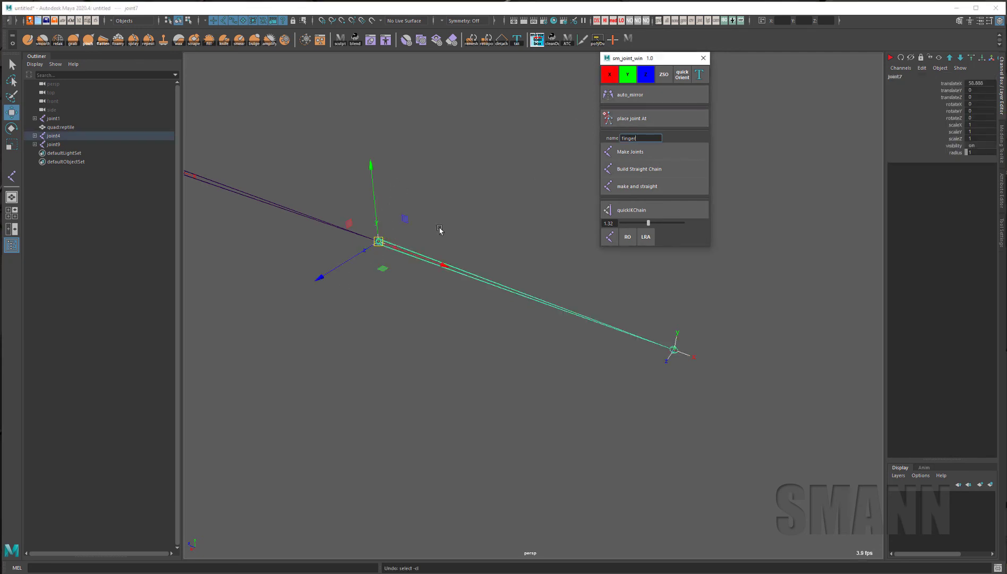
# Select the joint9 leg chain in the front view and open the Mirror Joint options for it.
pyautogui.moveTo(531, 383)
pyautogui.keyDown('alt'); pyautogui.mouseDown()
pyautogui.moveTo(544, 365)
pyautogui.moveTo(587, 357)
pyautogui.moveTo(769, 384)
pyautogui.moveTo(564, 344)
pyautogui.moveTo(553, 382)
pyautogui.moveTo(519, 381)
pyautogui.mouseUp(); pyautogui.keyUp('alt')
pyautogui.keyDown('alt'); pyautogui.moveTo(519, 382); pyautogui.dragTo(430, 476, button='middle'); pyautogui.keyUp('alt')
pyautogui.click(513, 178)
pyautogui.press('space')
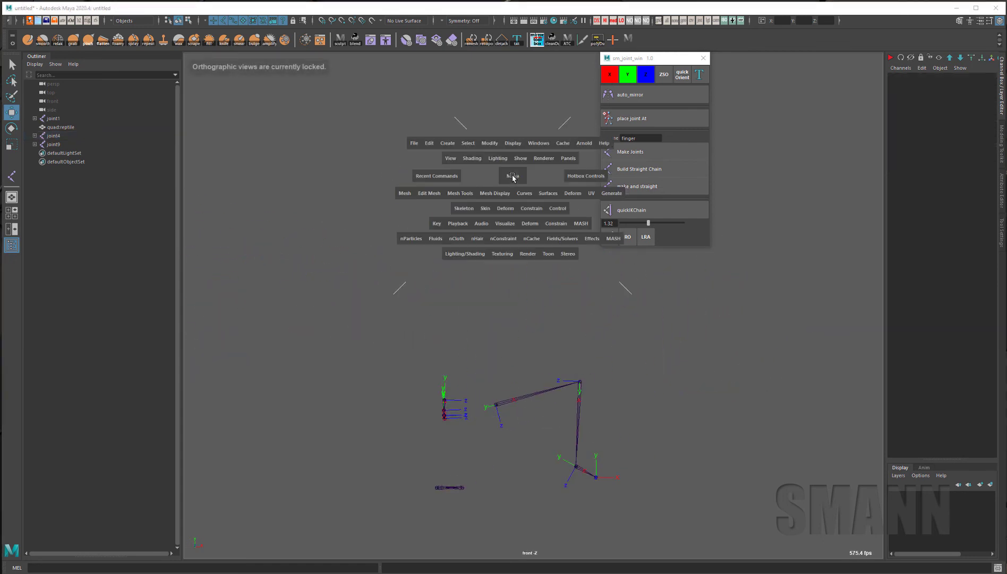
pyautogui.moveTo(518, 367); pyautogui.dragTo(655, 456)
pyautogui.press('space')
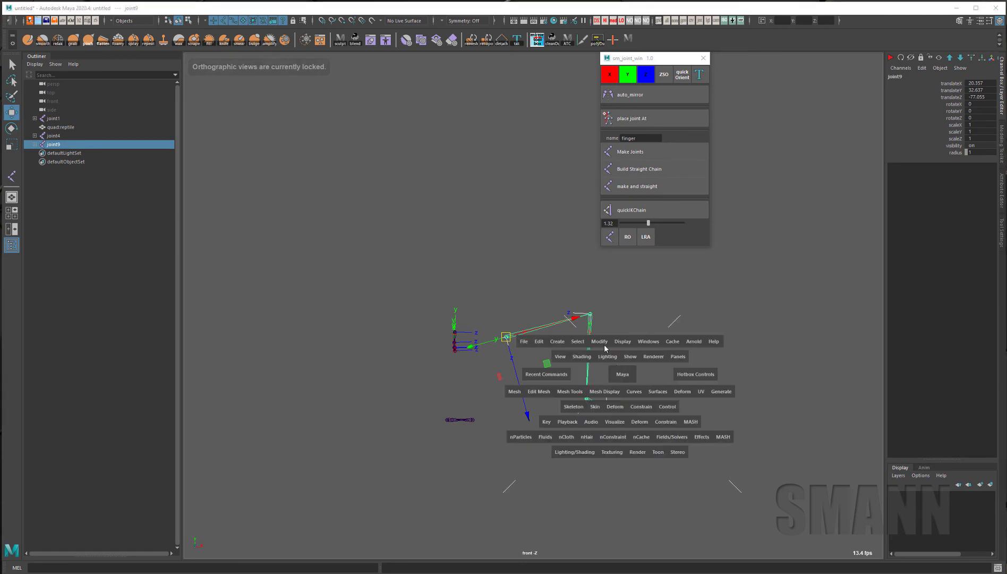
pyautogui.click(577, 407)
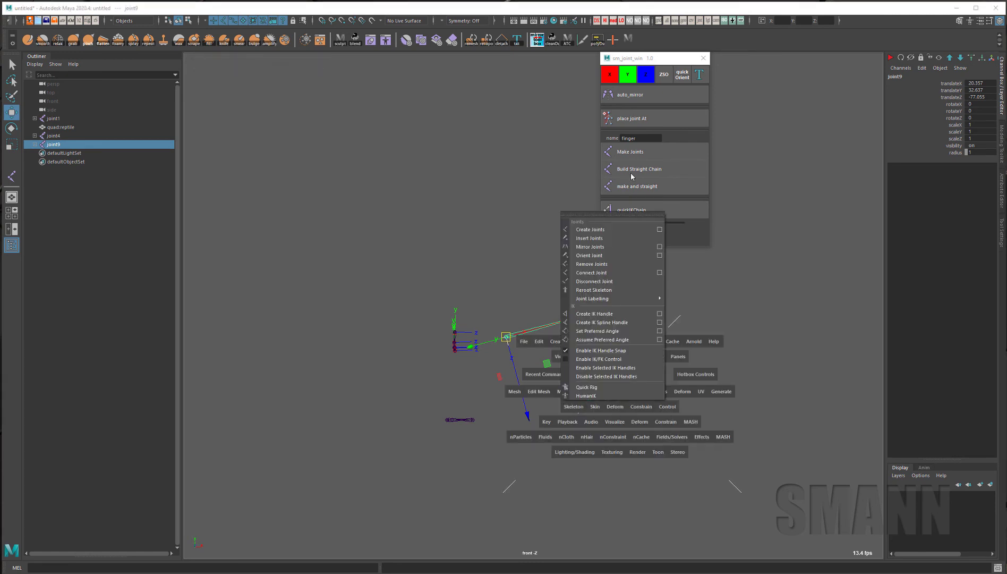
pyautogui.click(659, 247)
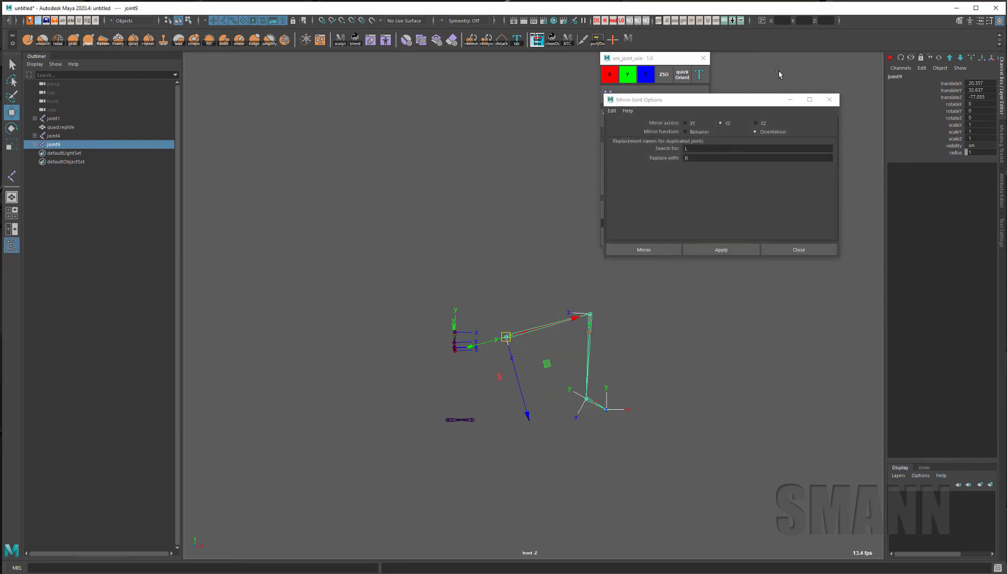
pyautogui.moveTo(760, 105); pyautogui.dragTo(437, 71)
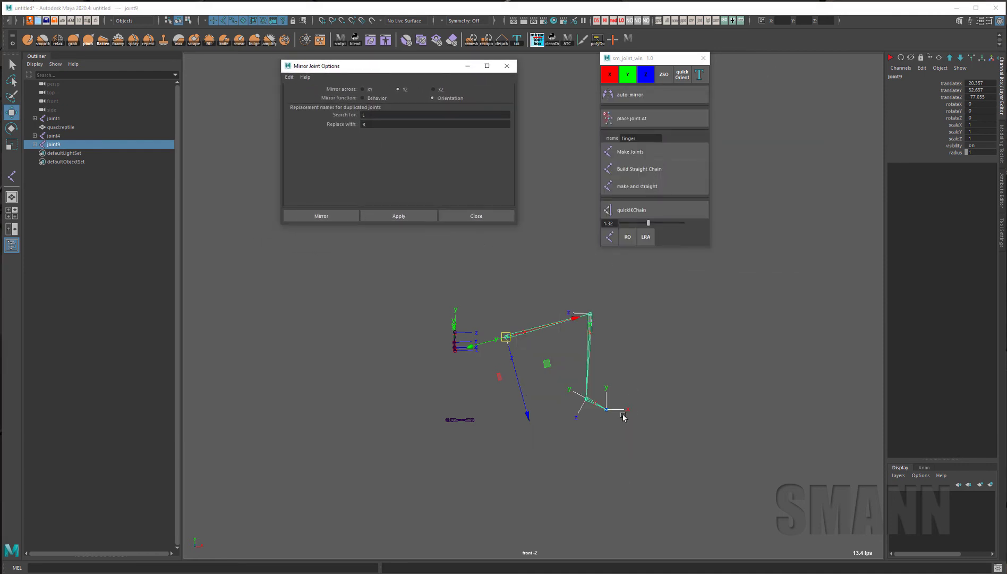
# Select the full leg hierarchy and rename its joints with cometRename to L_leg_, numbered from 1 with padding 2.
pyautogui.keyDown('alt'); pyautogui.moveTo(624, 417); pyautogui.dragTo(601, 436, button='middle'); pyautogui.keyUp('alt')
pyautogui.moveTo(621, 476); pyautogui.dragTo(634, 337, button='right')
pyautogui.moveTo(594, 382); pyautogui.dragTo(765, 519, button='right')
pyautogui.moveTo(196, 203); pyautogui.dragTo(787, 206)
pyautogui.click(752, 325)
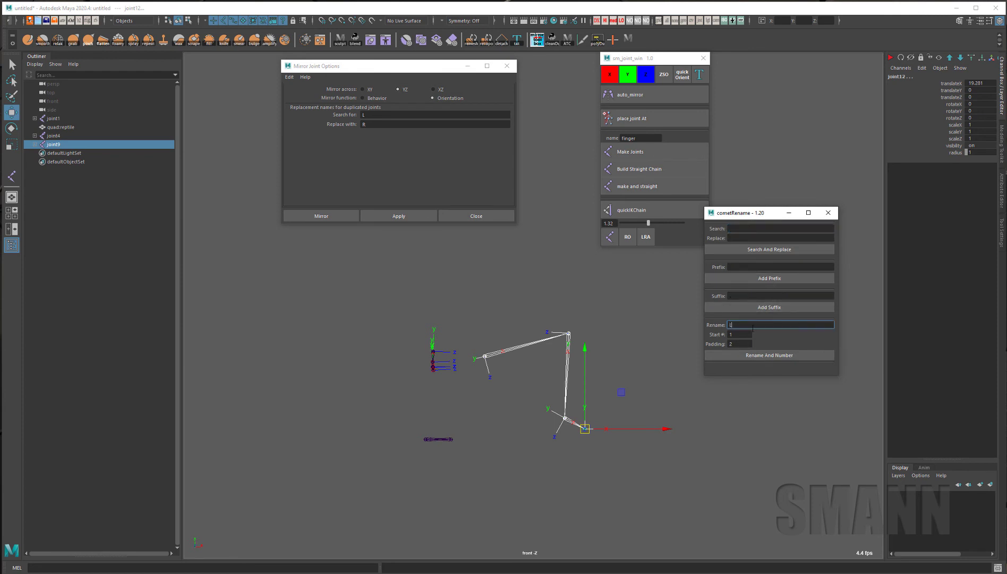
pyautogui.click(753, 356)
# Add the suffix _JNT to the leg joints and expand the L_leg_01_JNT hierarchy in the Outliner.
pyautogui.click(754, 296)
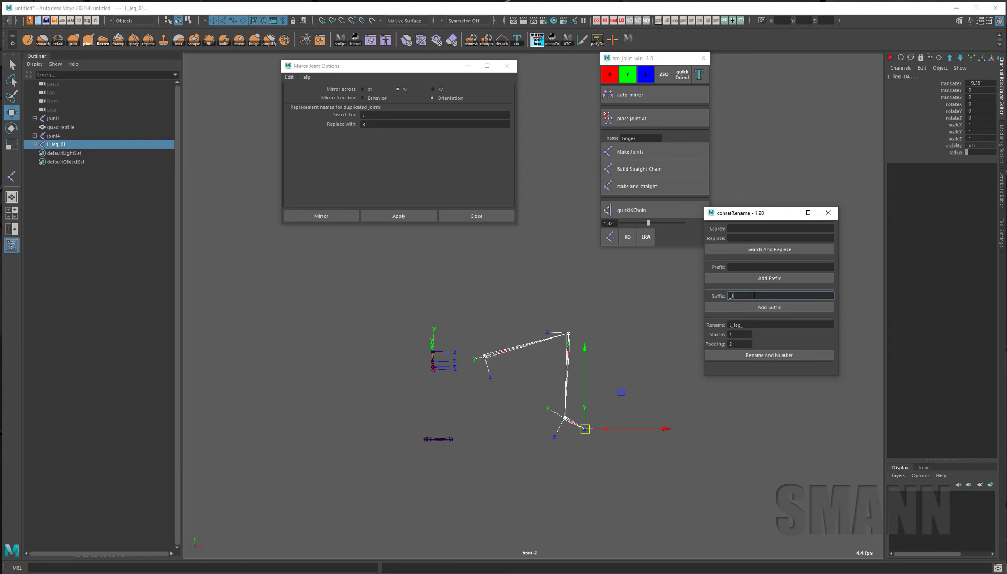
pyautogui.click(765, 307)
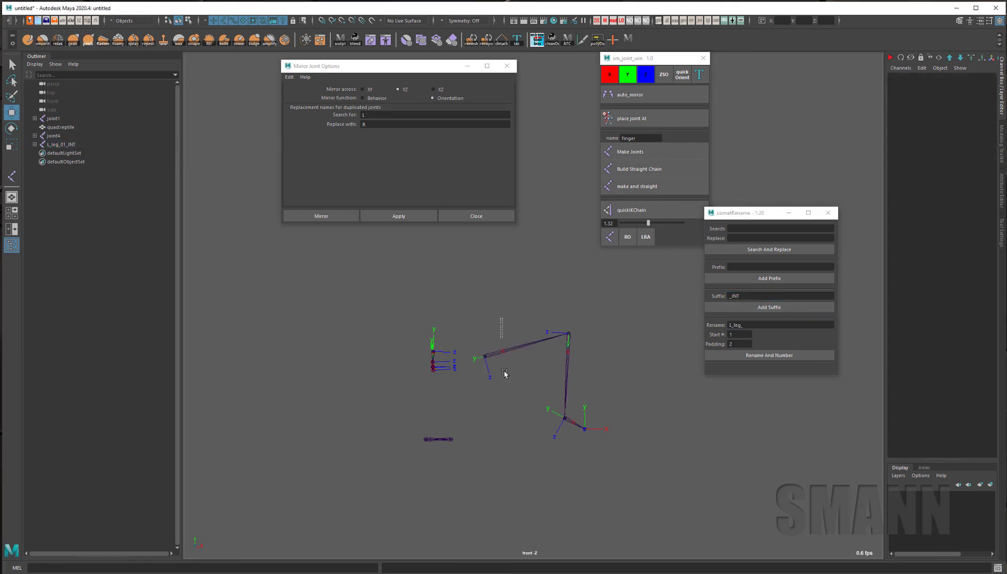
pyautogui.keyDown('shift'); pyautogui.click(35, 145); pyautogui.keyUp('shift')
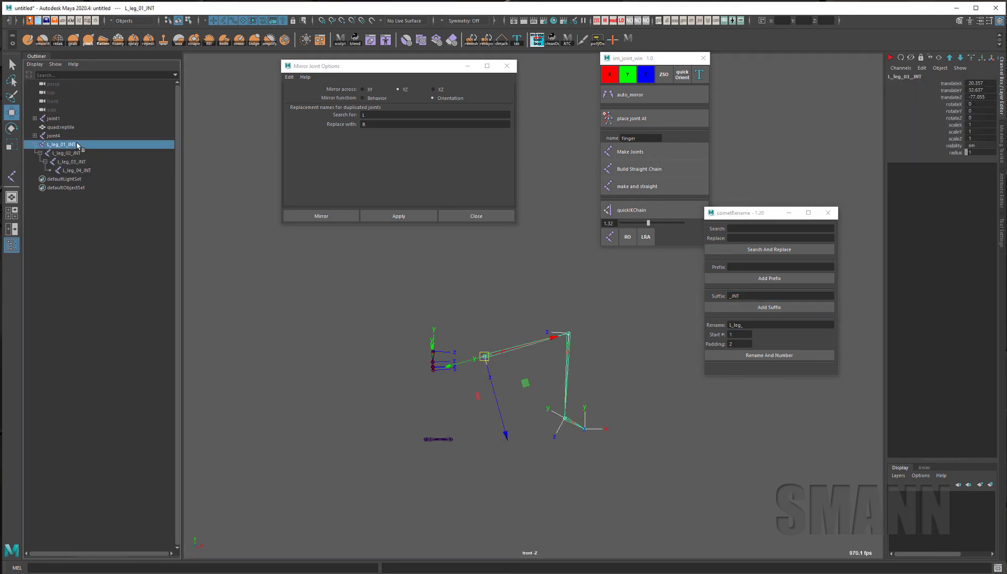
# Try mirroring the L_leg_01_JNT chain across YZ with the Orientation function, replacing L with R in the names, and inspect the mirrored axes.
pyautogui.click(81, 154)
pyautogui.click(84, 162)
pyautogui.click(86, 170)
pyautogui.moveTo(74, 142); pyautogui.dragTo(401, 250)
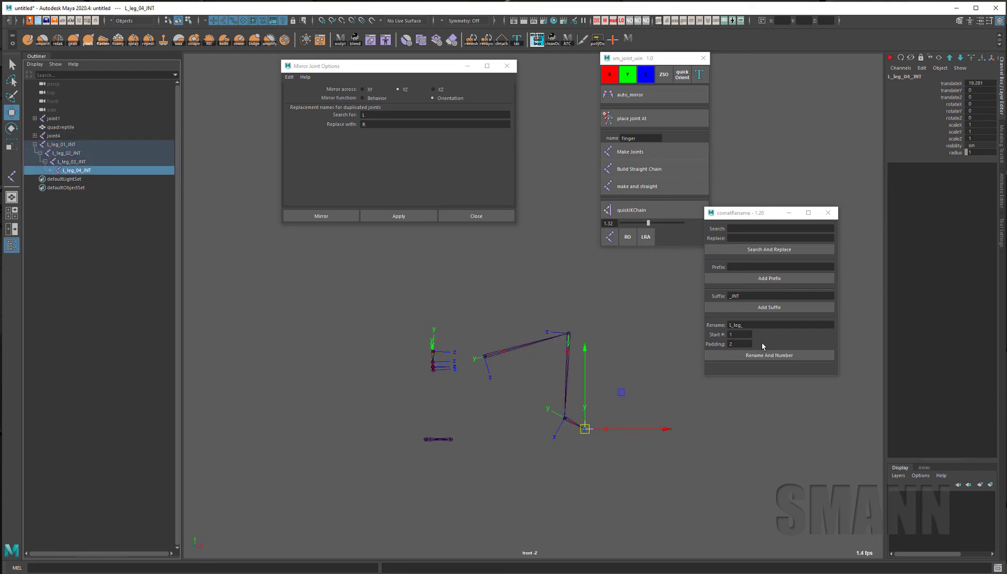
pyautogui.click(609, 408)
pyautogui.moveTo(501, 306); pyautogui.dragTo(498, 401)
pyautogui.click(388, 215)
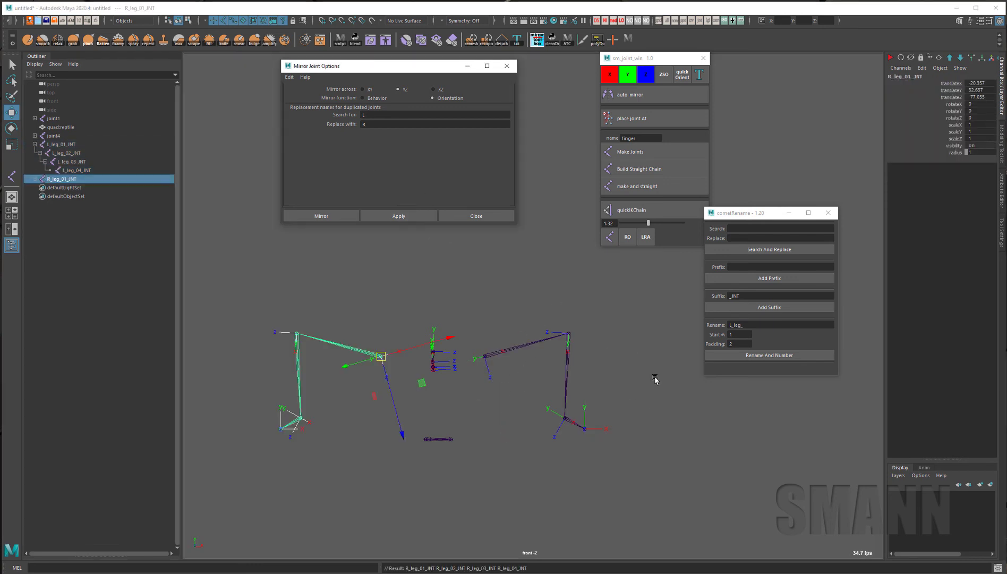
pyautogui.click(659, 333)
pyautogui.moveTo(396, 340); pyautogui.dragTo(545, 452)
pyautogui.scroll(3, 544, 455)
pyautogui.keyDown('alt'); pyautogui.moveTo(663, 449); pyautogui.dragTo(606, 406); pyautogui.keyUp('alt')
pyautogui.keyDown('alt'); pyautogui.moveTo(575, 481); pyautogui.dragTo(405, 387); pyautogui.keyUp('alt')
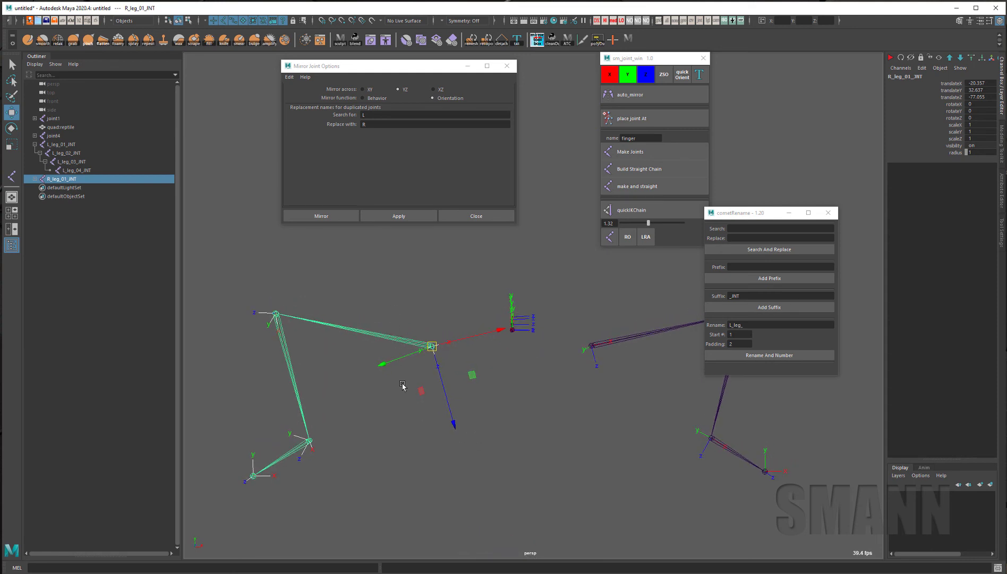
# Delete the mirrored R_leg chain and mirror the L_leg_01_JNT chain across YZ again using the Behavior function.
pyautogui.press('Delete')
pyautogui.click(362, 98)
pyautogui.click(399, 216)
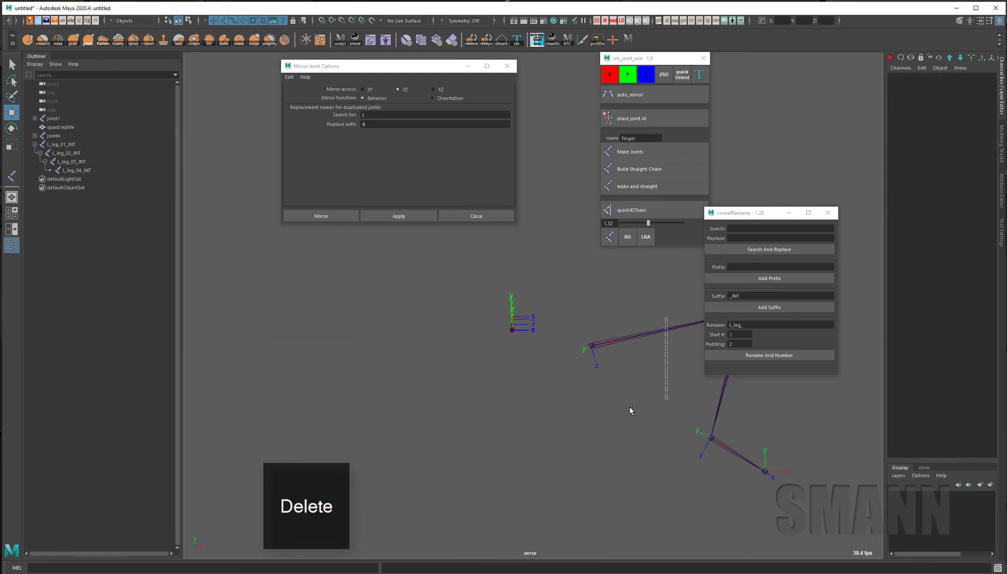
pyautogui.keyDown('alt'); pyautogui.moveTo(558, 458); pyautogui.dragTo(482, 422); pyautogui.keyUp('alt')
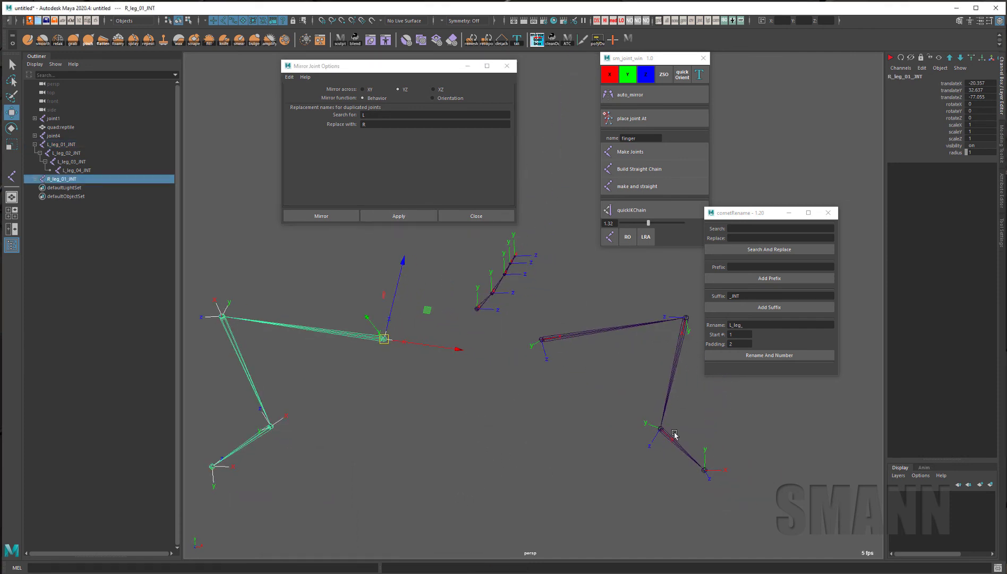
pyautogui.keyDown('alt'); pyautogui.moveTo(794, 383); pyautogui.dragTo(631, 441); pyautogui.keyUp('alt')
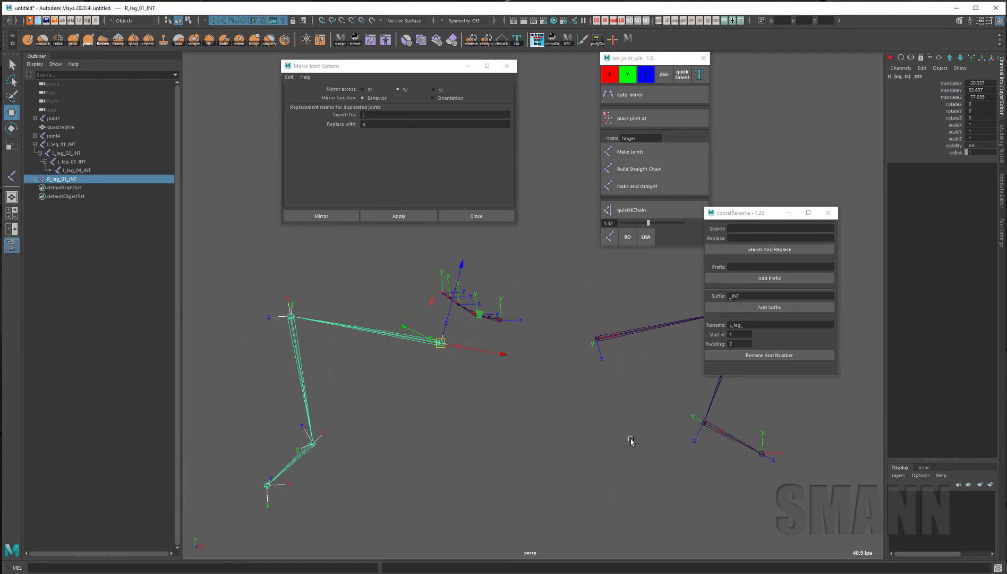
pyautogui.keyDown('alt'); pyautogui.moveTo(523, 446); pyautogui.dragTo(393, 349); pyautogui.keyUp('alt')
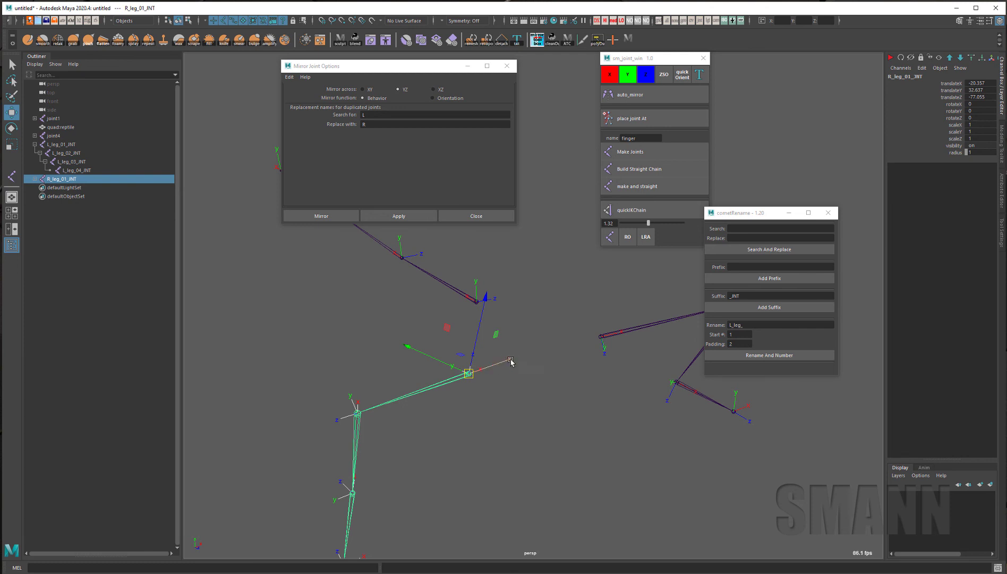
# Test-rotate L_leg_01_JNT and R_leg_01_JNT together around different axes, undoing each rotation.
pyautogui.keyDown('alt'); pyautogui.moveTo(510, 360); pyautogui.dragTo(257, 351); pyautogui.keyUp('alt')
pyautogui.keyDown('alt'); pyautogui.moveTo(378, 361); pyautogui.dragTo(482, 451); pyautogui.keyUp('alt')
pyautogui.keyDown('shift'); pyautogui.click(615, 352); pyautogui.keyUp('shift')
pyautogui.press('e')
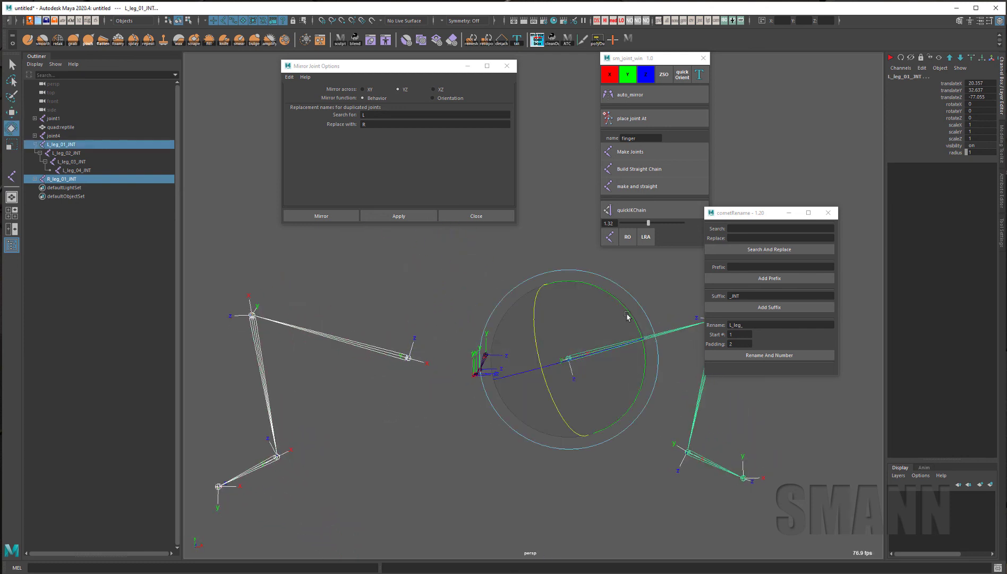
pyautogui.moveTo(621, 312)
pyautogui.mouseDown()
pyautogui.moveTo(635, 332)
pyautogui.moveTo(632, 361)
pyautogui.moveTo(607, 309)
pyautogui.mouseUp()
pyautogui.hotkey('ctrl', 'z')
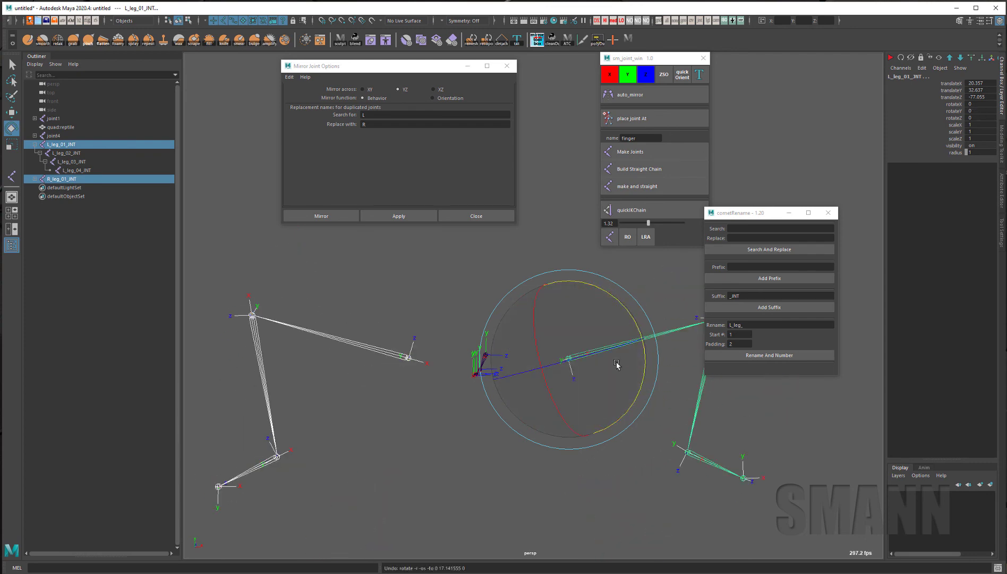
pyautogui.moveTo(612, 353); pyautogui.dragTo(600, 427)
pyautogui.hotkey('ctrl', 'z')
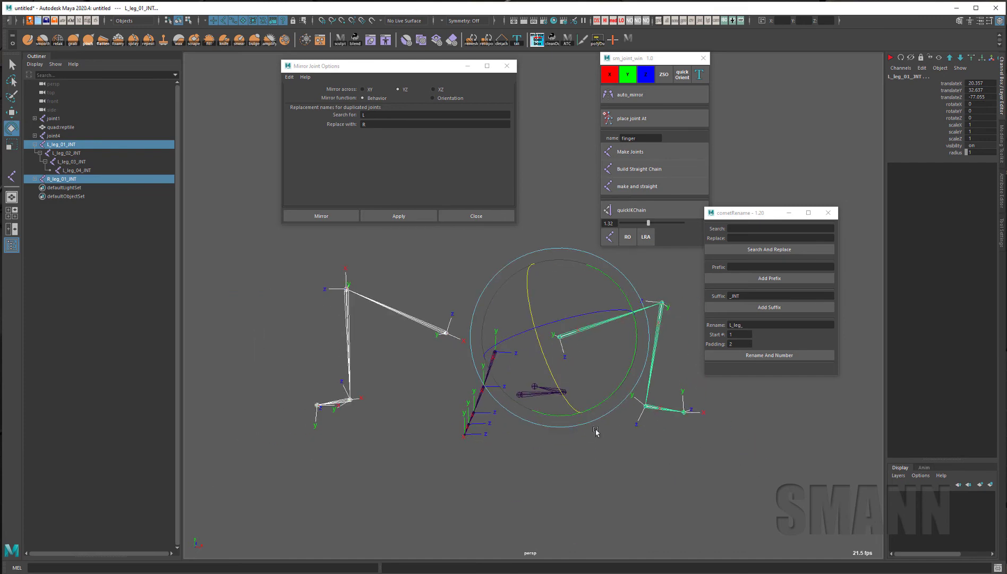
pyautogui.moveTo(623, 297); pyautogui.dragTo(620, 353)
pyautogui.hotkey('ctrl', 'z')
# Check the axis directions of R_leg_01_JNT and R_leg_02_JNT with the Move tool.
pyautogui.press('space')
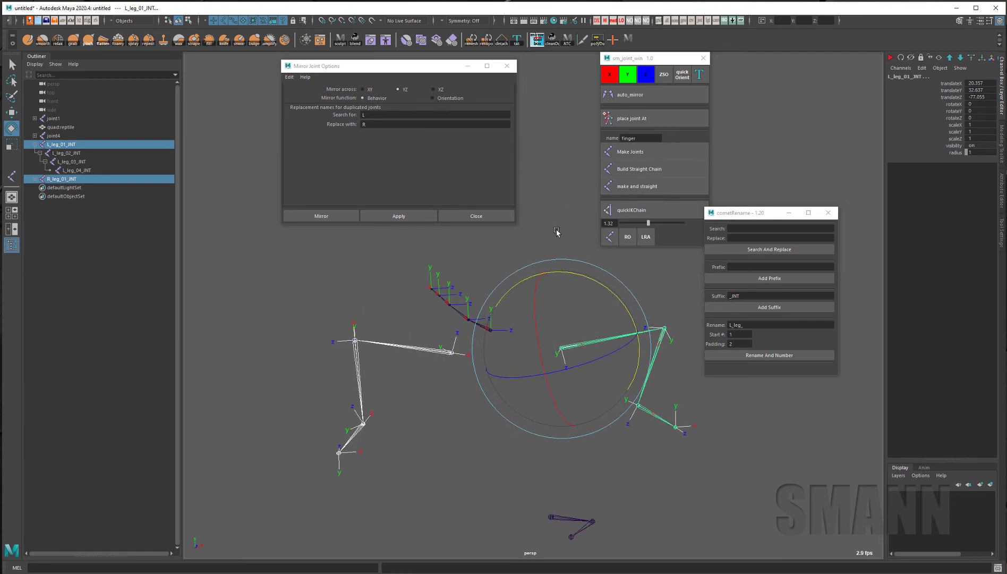
pyautogui.press('Down')
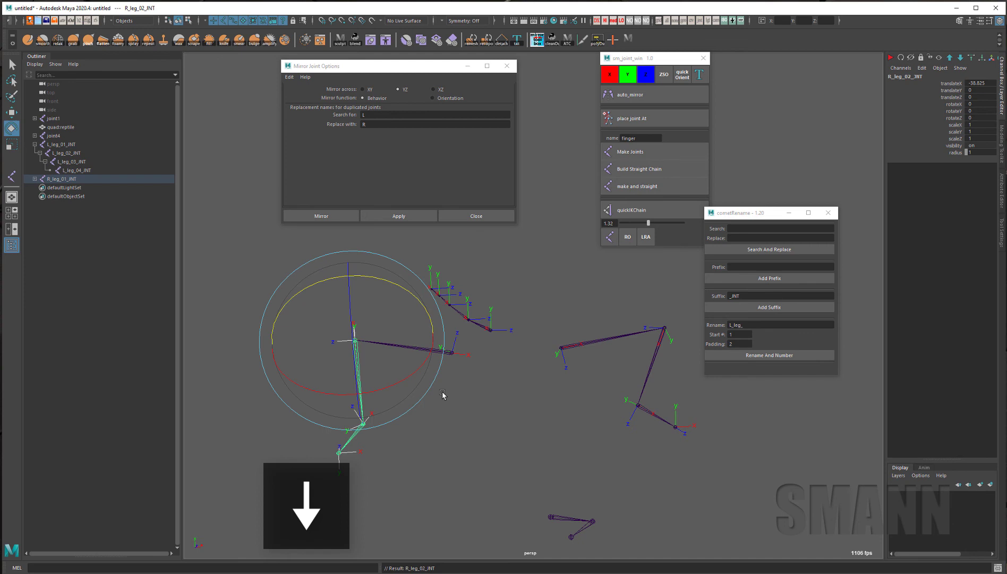
pyautogui.press('w')
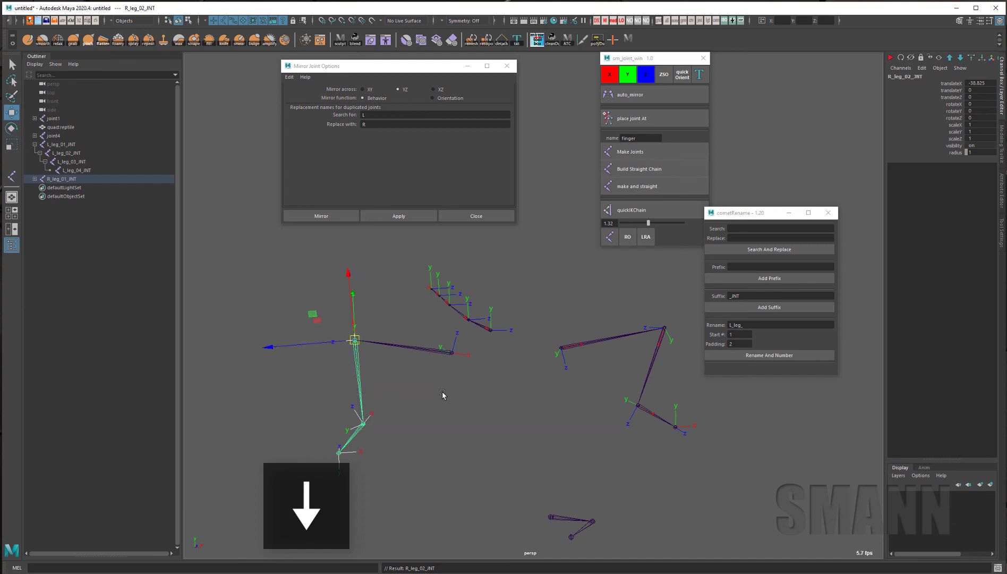
pyautogui.press('Up')
pyautogui.keyDown('alt'); pyautogui.moveTo(595, 302); pyautogui.dragTo(473, 328); pyautogui.keyUp('alt')
# Walk up and down the joint4 tail chain with the Move tool to examine where each joint's X axis points.
pyautogui.moveTo(638, 312); pyautogui.dragTo(647, 357)
pyautogui.keyDown('alt'); pyautogui.moveTo(646, 359); pyautogui.dragTo(500, 377, button='middle'); pyautogui.keyUp('alt')
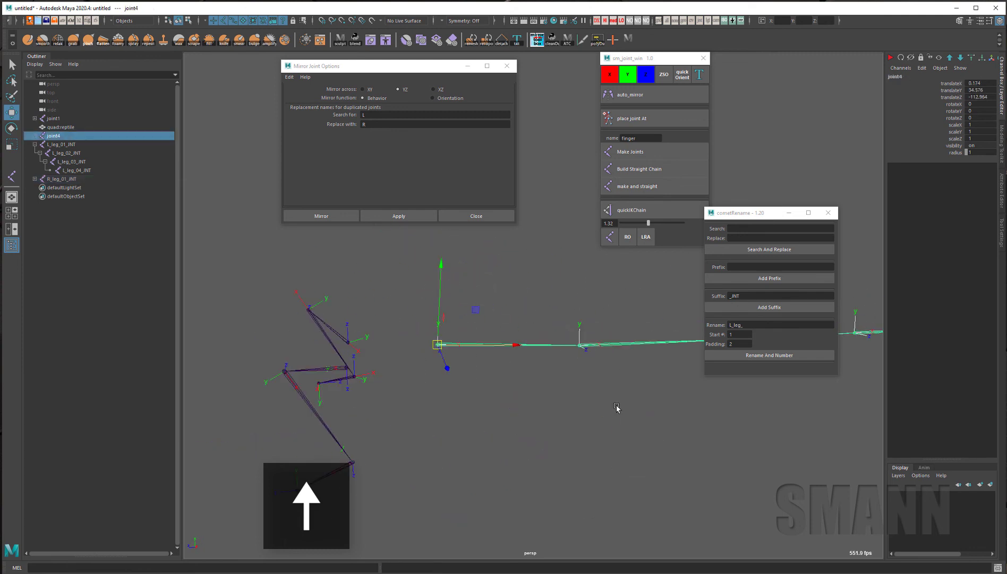
pyautogui.press('Down')
pyautogui.press('Down')
pyautogui.press('Down')
pyautogui.press('Up')
pyautogui.press('Up')
pyautogui.press('Up')
pyautogui.press('Up')
pyautogui.keyDown('alt'); pyautogui.moveTo(537, 340); pyautogui.dragTo(429, 394); pyautogui.keyUp('alt')
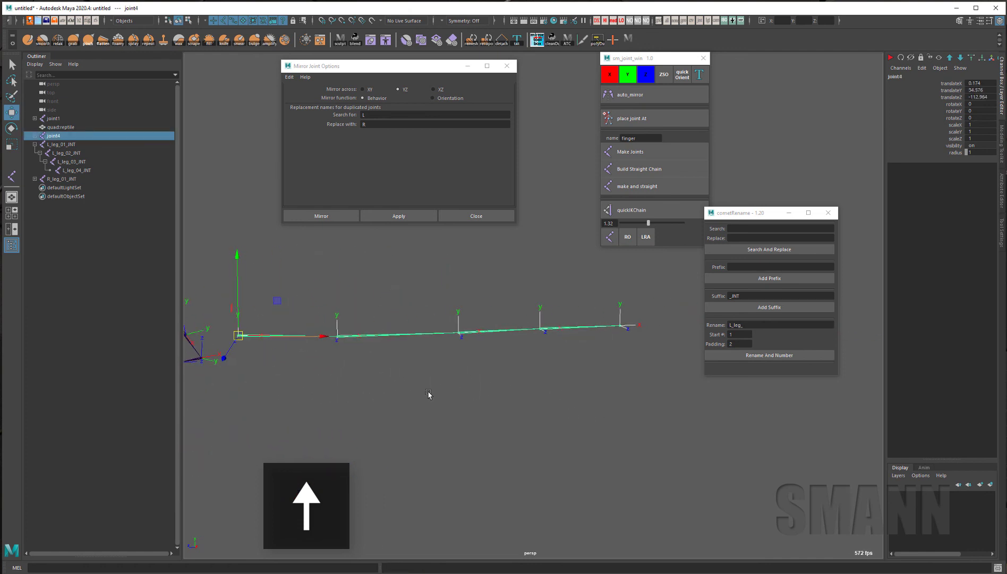
pyautogui.press('Down')
pyautogui.press('Down')
pyautogui.press('Down')
pyautogui.press('Down')
pyautogui.press('Up')
pyautogui.press('Up')
pyautogui.press('Up')
pyautogui.press('Up')
pyautogui.press('Down')
pyautogui.press('Down')
pyautogui.press('Down')
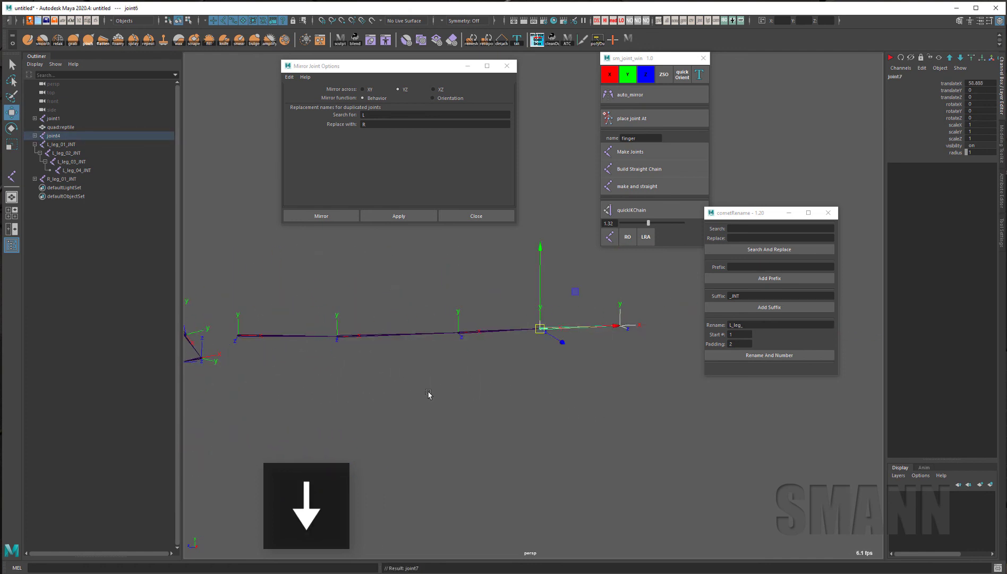
pyautogui.press('Up')
pyautogui.press('Up')
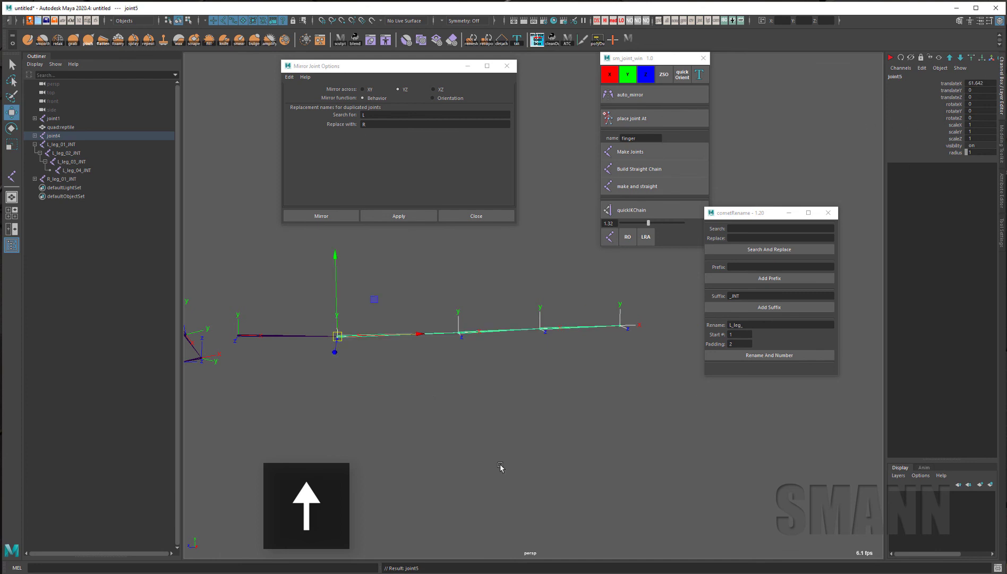
pyautogui.keyDown('alt'); pyautogui.moveTo(411, 448); pyautogui.dragTo(489, 428); pyautogui.keyUp('alt')
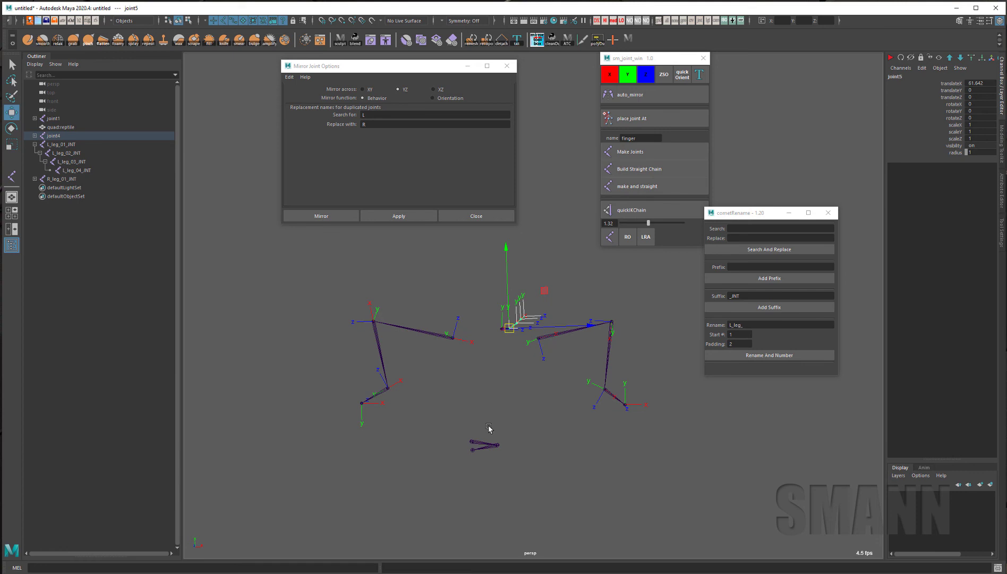
# Walk through the R_leg chain from its root to compare each joint's X axis with the bone direction.
pyautogui.scroll(3, 454, 411)
pyautogui.click(411, 429)
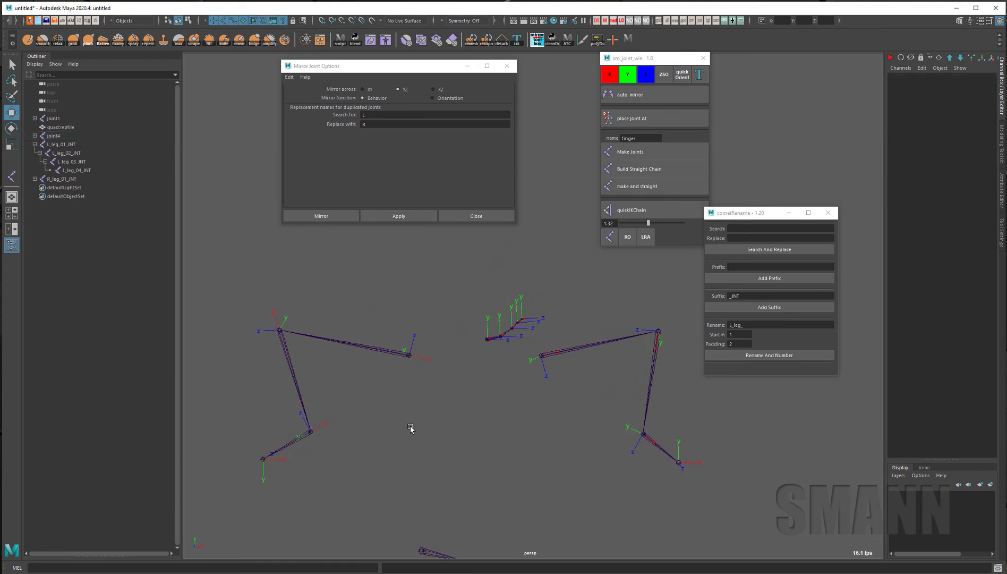
pyautogui.click(408, 355)
pyautogui.press('Down')
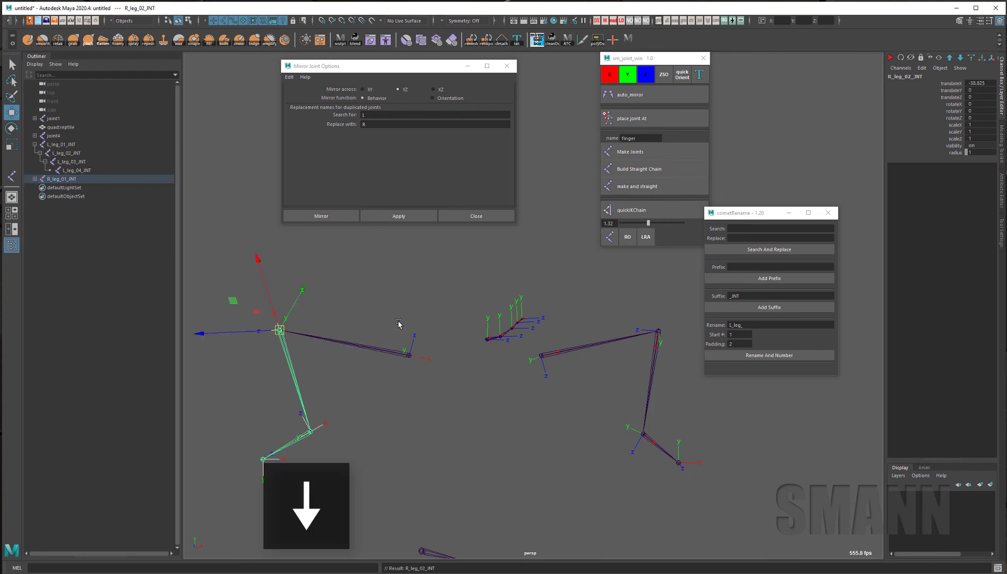
pyautogui.press('Down')
pyautogui.press('Down')
pyautogui.press('Up')
pyautogui.press('Up')
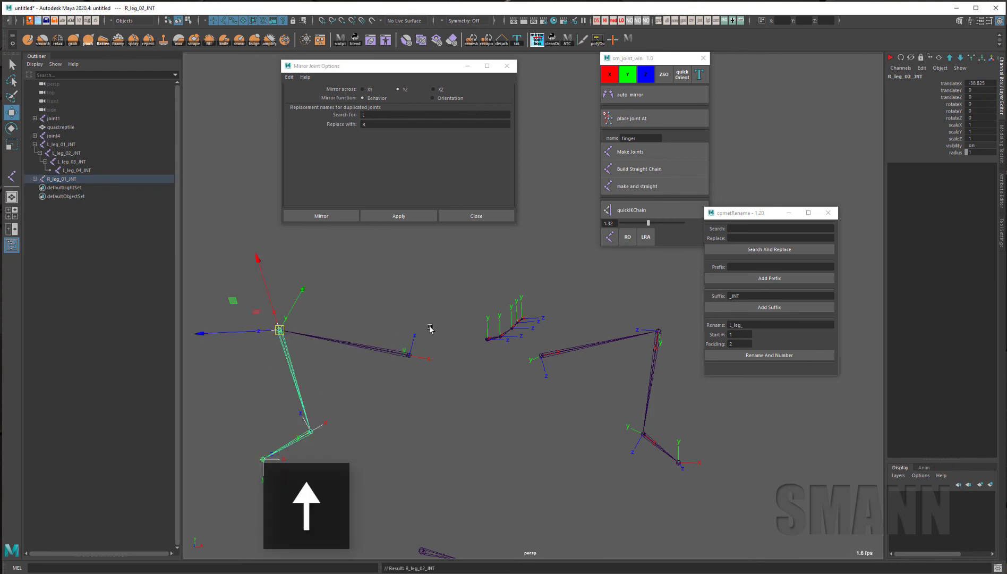
# Test-move L_leg_02_JNT and R_leg_02_JNT together along their local axes, undoing each move.
pyautogui.moveTo(614, 391); pyautogui.dragTo(686, 383)
pyautogui.moveTo(686, 383); pyautogui.dragTo(640, 403, button='middle')
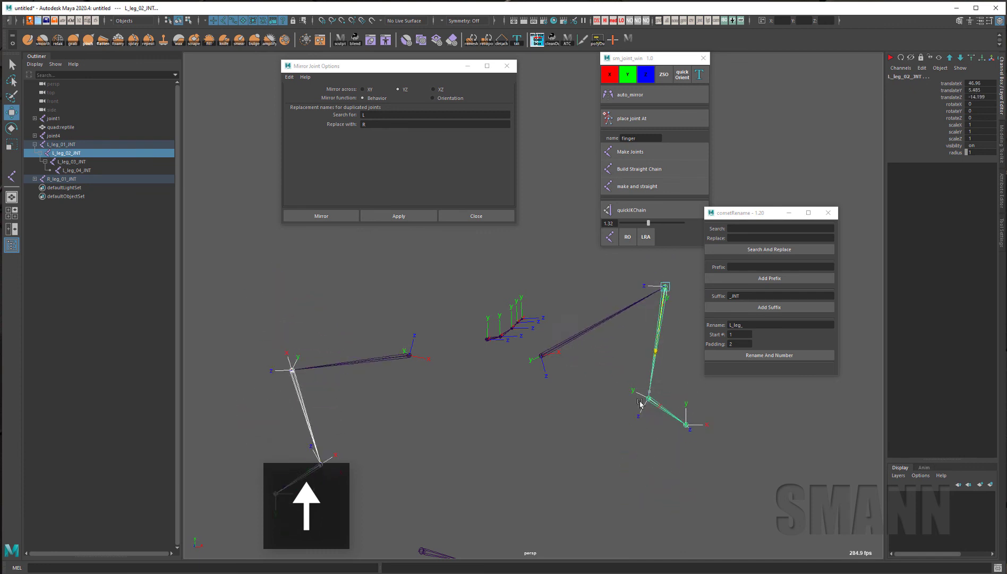
pyautogui.hotkey('ctrl', 'z')
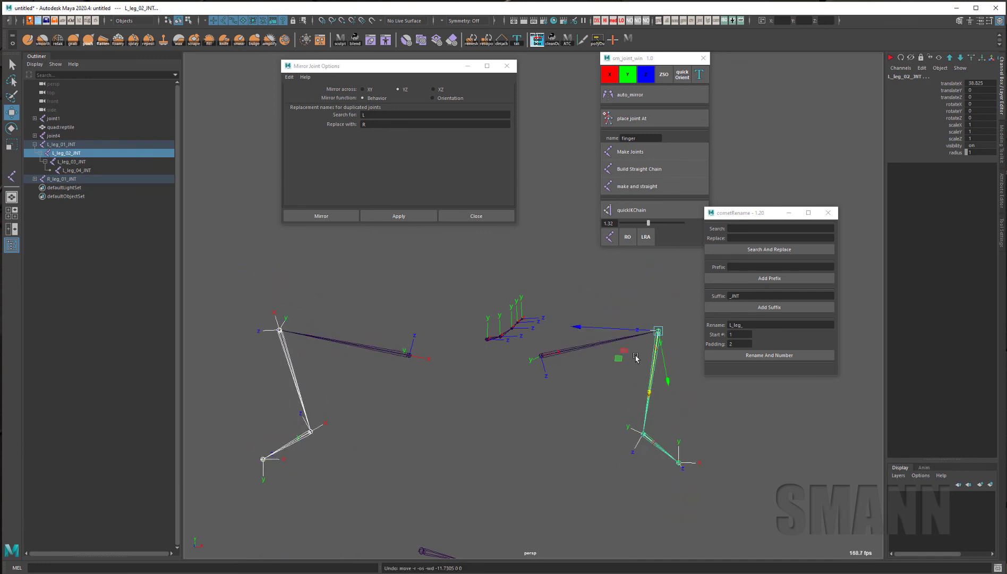
pyautogui.moveTo(639, 390); pyautogui.dragTo(618, 446, button='middle')
pyautogui.hotkey('ctrl', 'z')
pyautogui.hotkey('ctrl', 'z')
pyautogui.moveTo(644, 390); pyautogui.dragTo(634, 425, button='middle')
pyautogui.hotkey('ctrl', 'z')
pyautogui.hotkey('ctrl', 'z')
# Select the full R_leg hierarchy and flip its local rotation axes in component mode so X points down the chain.
pyautogui.click(409, 285)
pyautogui.click(409, 355)
pyautogui.press('space')
pyautogui.moveTo(400, 431); pyautogui.dragTo(512, 388)
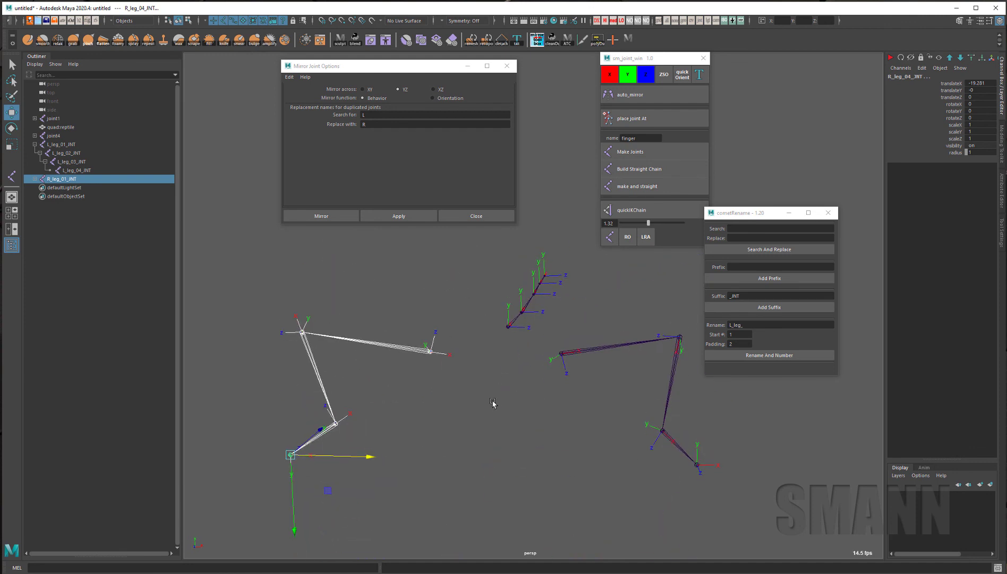
pyautogui.press('F8')
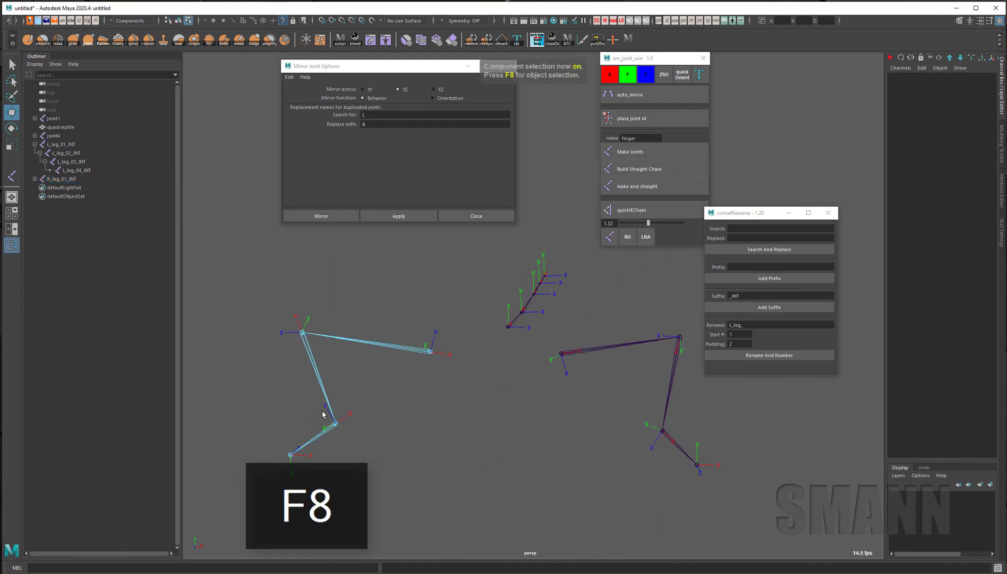
pyautogui.click(323, 414)
pyautogui.press('q')
pyautogui.keyDown('alt'); pyautogui.moveTo(492, 366); pyautogui.dragTo(459, 437); pyautogui.keyUp('alt')
pyautogui.press('e')
pyautogui.keyDown('alt'); pyautogui.moveTo(603, 499); pyautogui.dragTo(591, 496); pyautogui.keyUp('alt')
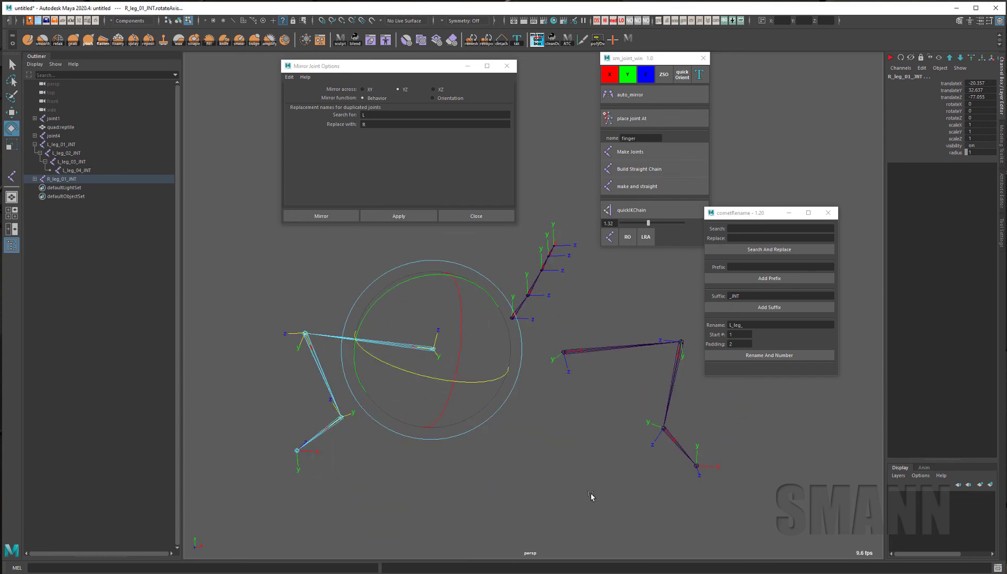
pyautogui.press('F8')
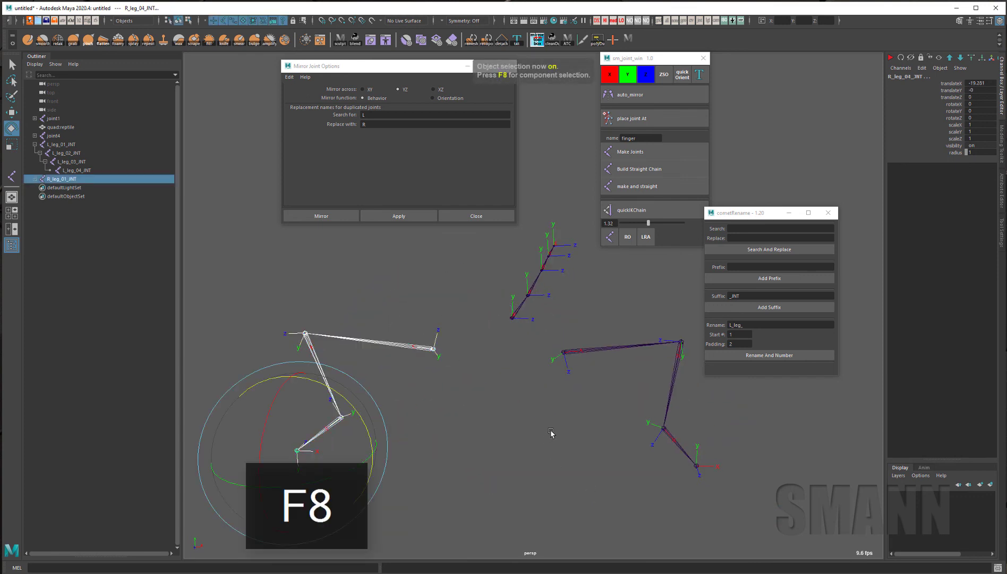
# Apply the joint -e -zso command to the selected R_leg joints.
pyautogui.press('space')
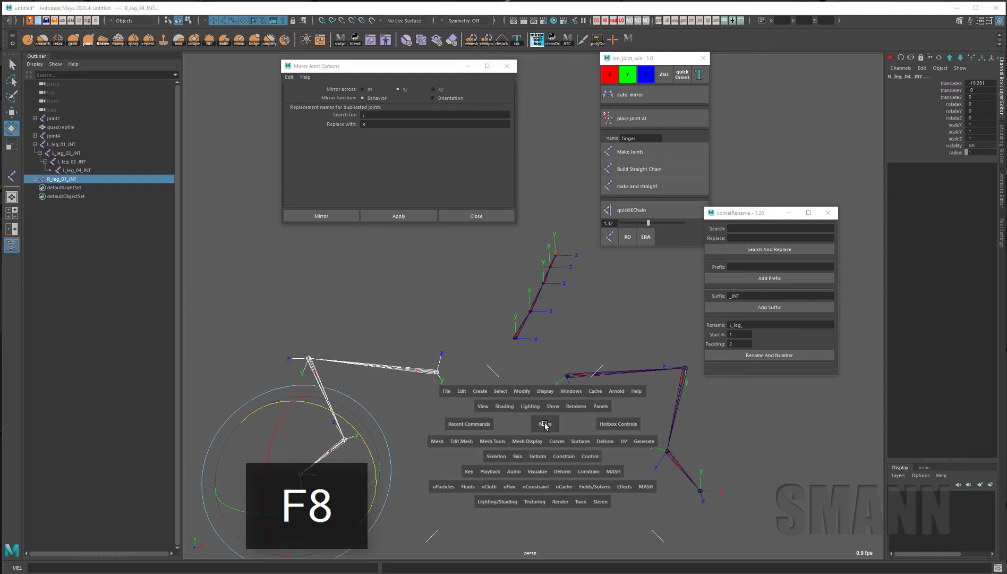
pyautogui.click(604, 329)
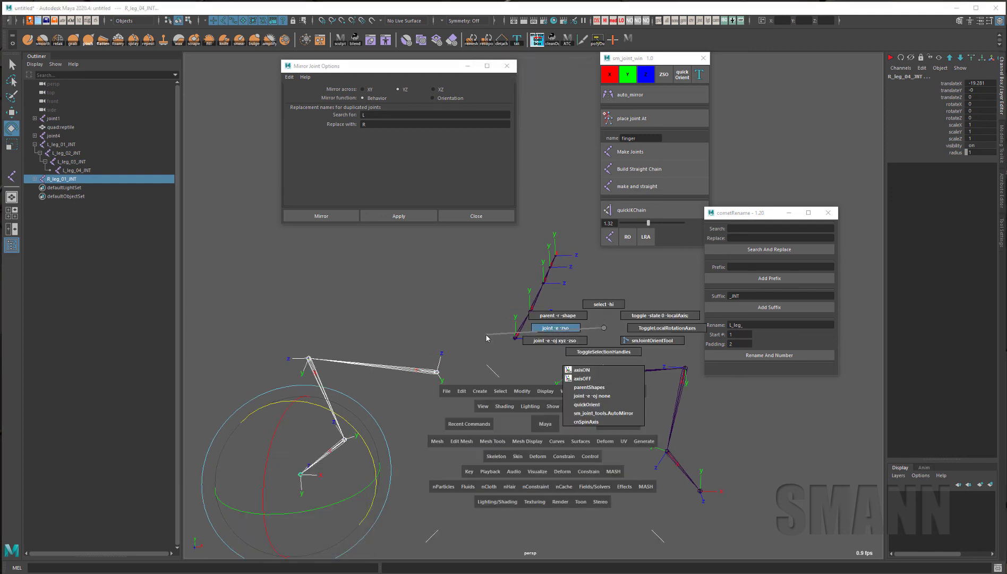
pyautogui.press('w')
# Walk through the R_leg joints to check their axis directions, and inspect the root's rotateAxis and jointOrient values in the Attribute Editor.
pyautogui.click(334, 414)
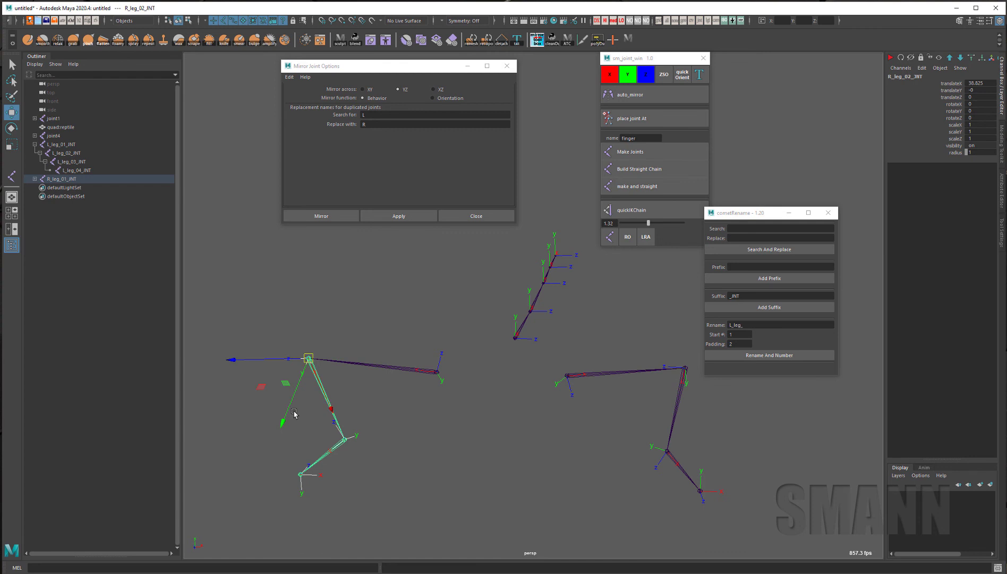
pyautogui.press('Down')
pyautogui.press('Up')
pyautogui.press('Up')
pyautogui.press('Down')
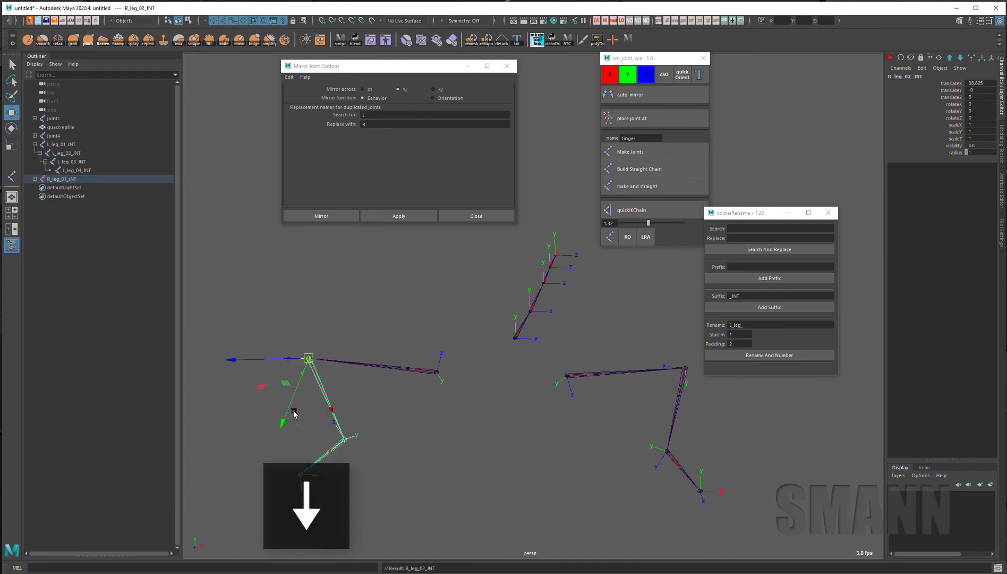
pyautogui.press('Up')
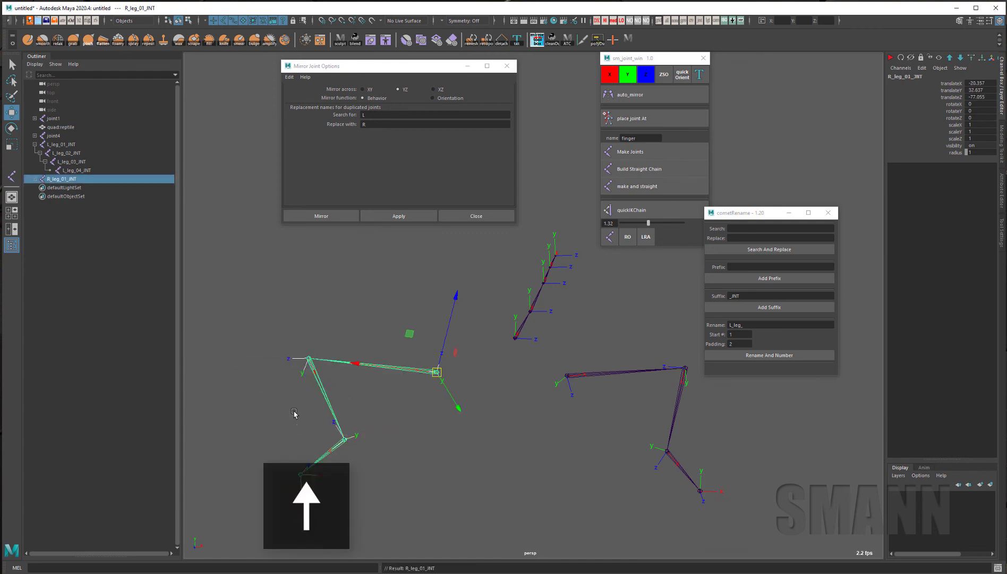
pyautogui.hotkey('ctrl', 'a')
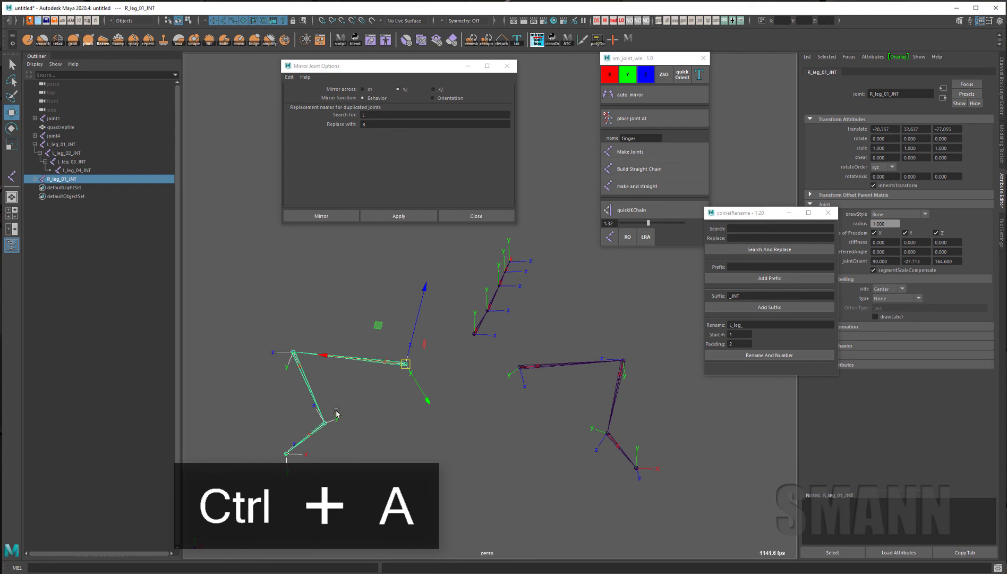
pyautogui.press('Down')
pyautogui.press('Up')
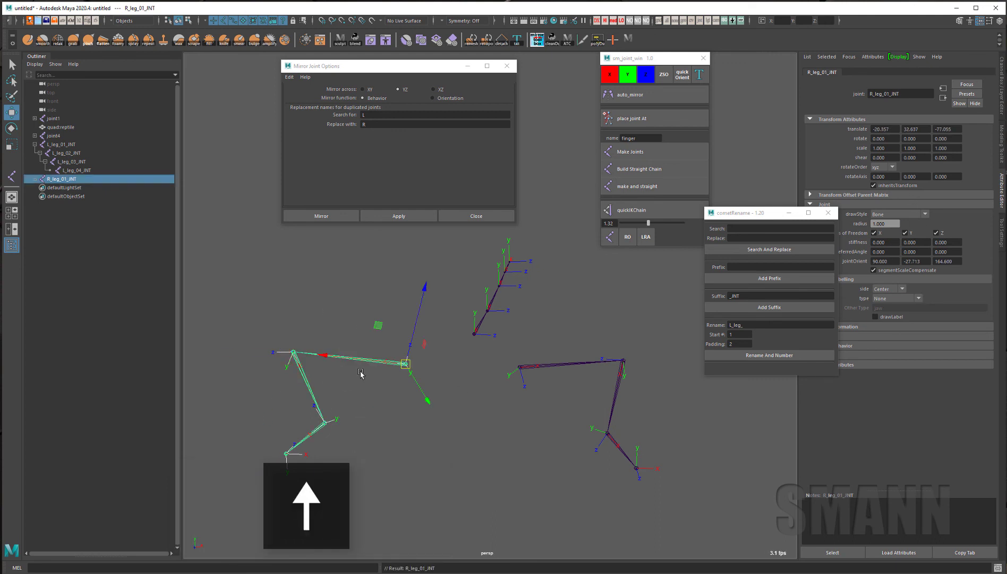
# Rotate the local rotation axes of R_leg_01, R_leg_02 and R_leg_03 joints 180 degrees about Z in component mode.
pyautogui.click(404, 329)
pyautogui.click(406, 364)
pyautogui.press('space')
pyautogui.moveTo(401, 463); pyautogui.dragTo(407, 266)
pyautogui.press('F8')
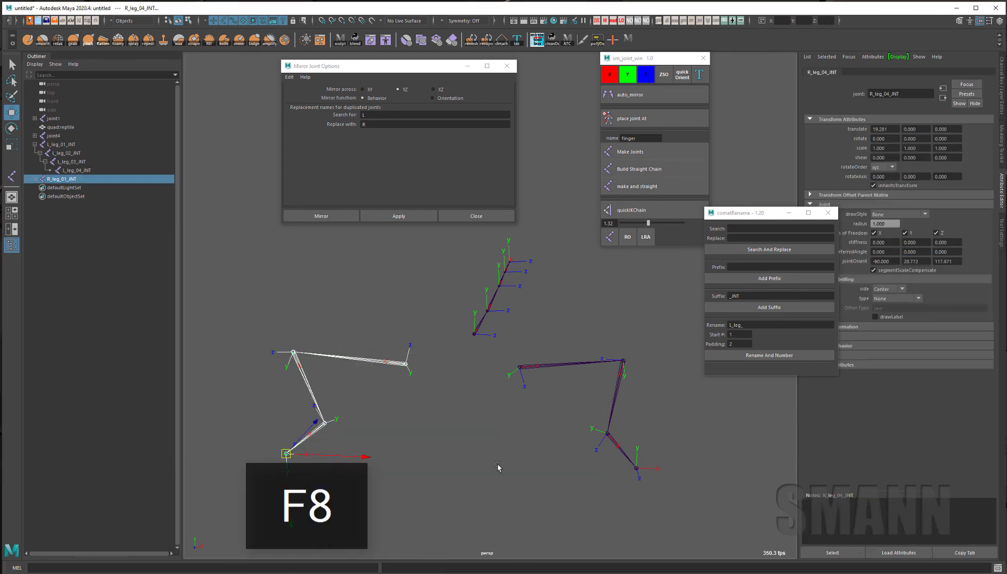
pyautogui.click(321, 416)
pyautogui.keyDown('shift'); pyautogui.click(292, 353); pyautogui.keyUp('shift')
pyautogui.keyDown('shift'); pyautogui.click(406, 363); pyautogui.keyUp('shift')
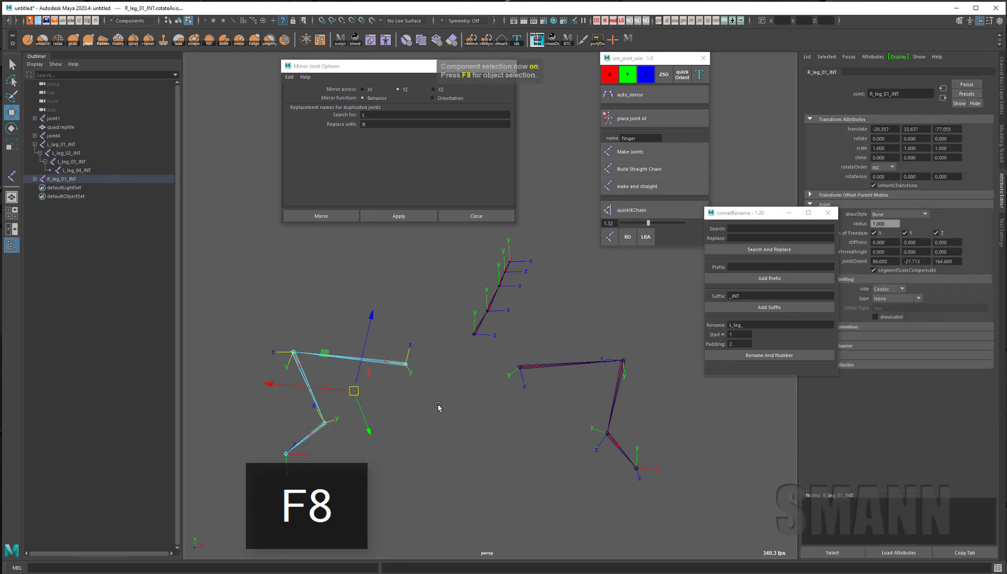
pyautogui.press('e')
pyautogui.keyDown('alt'); pyautogui.moveTo(438, 407); pyautogui.dragTo(432, 405); pyautogui.keyUp('alt')
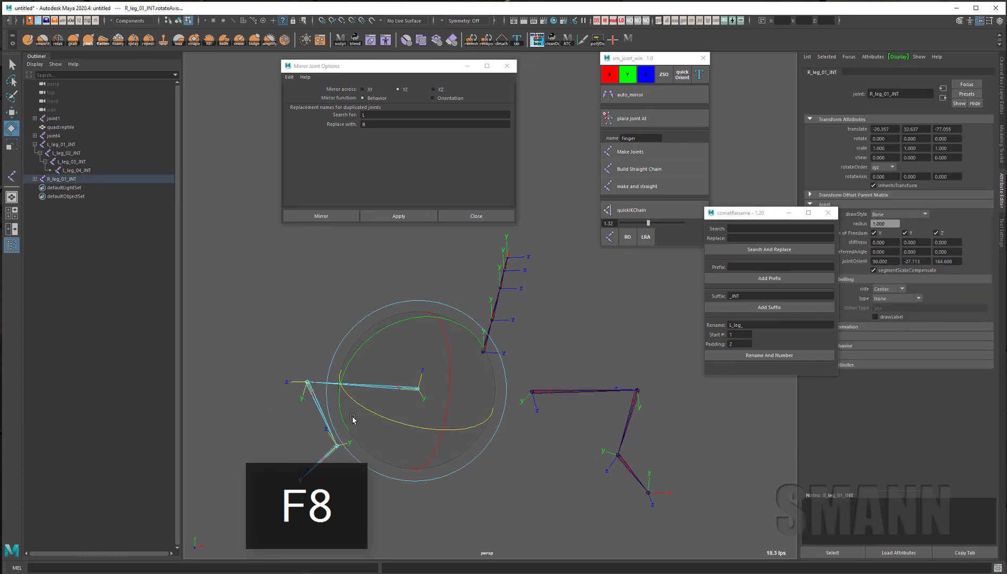
pyautogui.moveTo(358, 405); pyautogui.dragTo(449, 428)
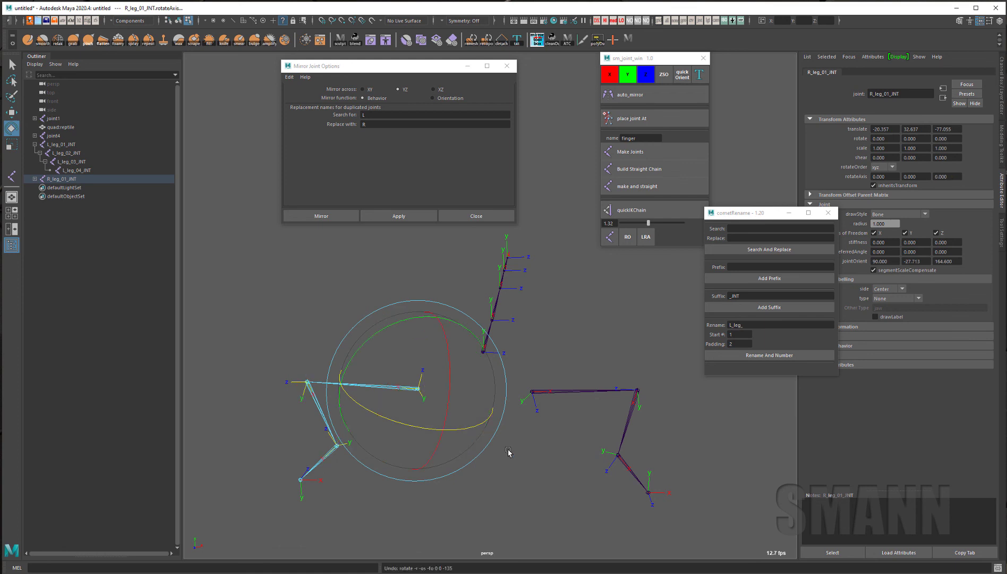
pyautogui.moveTo(368, 409); pyautogui.dragTo(460, 509)
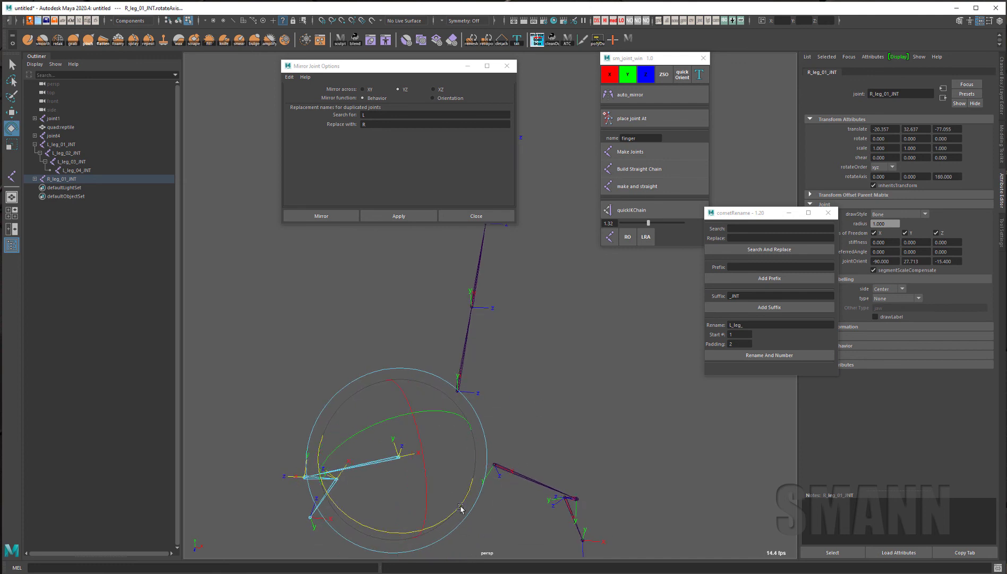
# Return to object selection and walk through the R_leg joints to check their axis directions and the root's rotateAxis and jointOrient values.
pyautogui.press('f')
pyautogui.press('w')
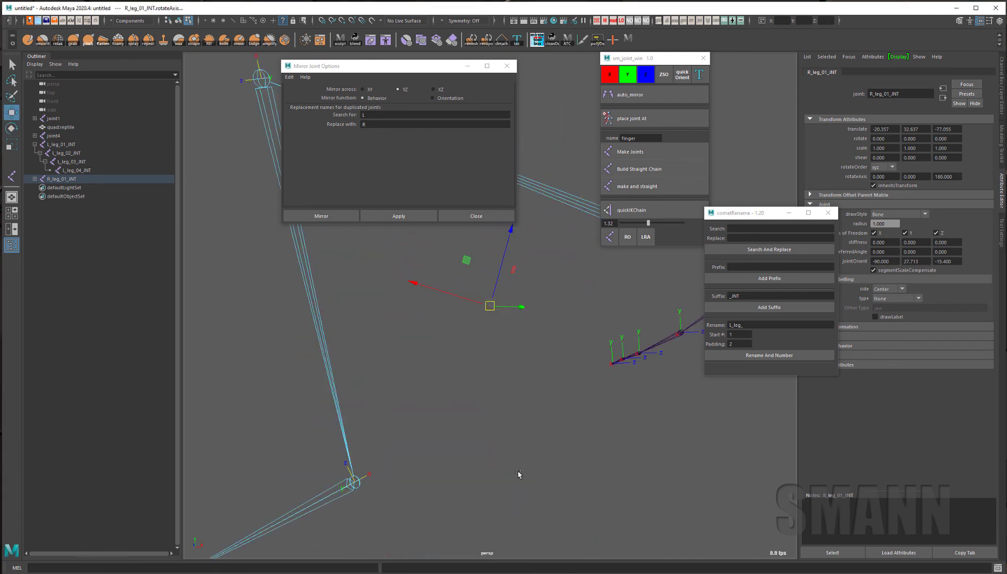
pyautogui.keyDown('alt'); pyautogui.moveTo(645, 437); pyautogui.dragTo(319, 397, button='right'); pyautogui.keyUp('alt')
pyautogui.keyDown('alt'); pyautogui.moveTo(319, 398); pyautogui.dragTo(647, 441); pyautogui.keyUp('alt')
pyautogui.keyDown('alt'); pyautogui.moveTo(647, 441); pyautogui.dragTo(517, 490, button='middle'); pyautogui.keyUp('alt')
pyautogui.keyDown('alt'); pyautogui.moveTo(517, 490); pyautogui.dragTo(510, 484, button='right'); pyautogui.keyUp('alt')
pyautogui.click(563, 435)
pyautogui.press('F8')
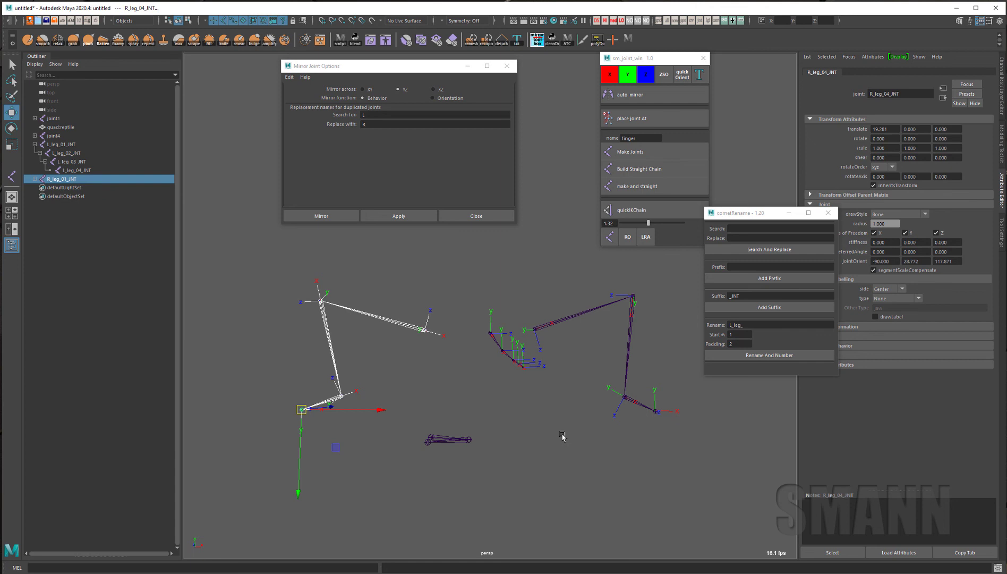
pyautogui.keyDown('alt'); pyautogui.moveTo(492, 457); pyautogui.dragTo(456, 421); pyautogui.keyUp('alt')
pyautogui.moveTo(378, 243); pyautogui.dragTo(396, 371)
pyautogui.press('Up')
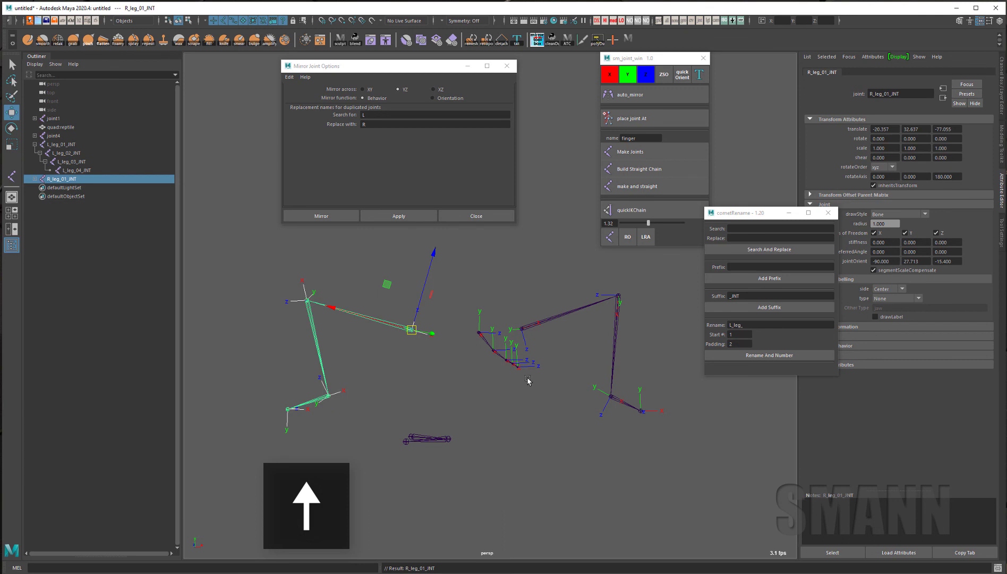
pyautogui.press('Down')
pyautogui.press('Up')
# Test-move L_leg_02_JNT and R_leg_02_JNT together along their local X axis and undo the move.
pyautogui.click(617, 319)
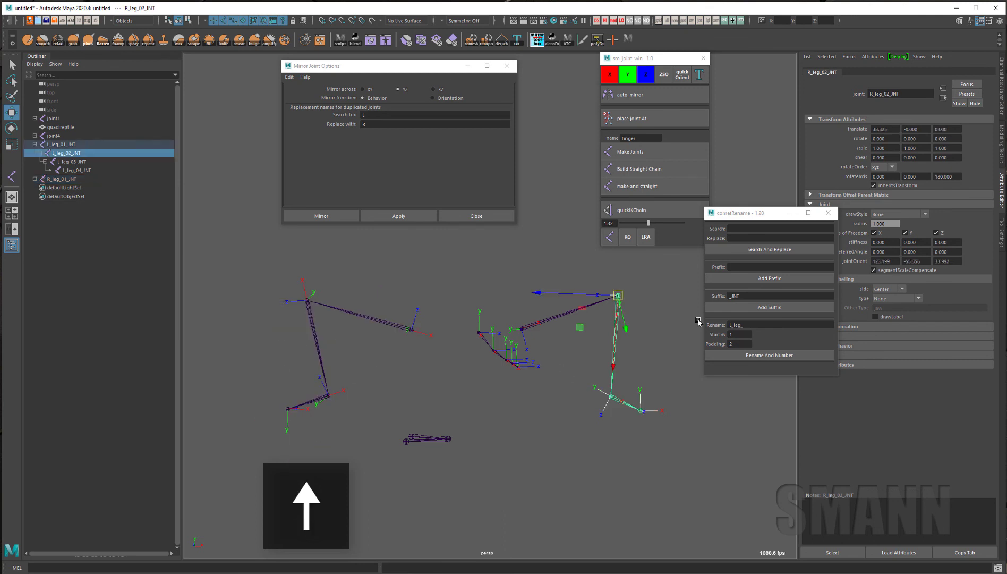
pyautogui.keyDown('shift'); pyautogui.click(324, 371); pyautogui.keyUp('shift')
pyautogui.moveTo(326, 371); pyautogui.dragTo(352, 364)
pyautogui.hotkey('ctrl', 'z')
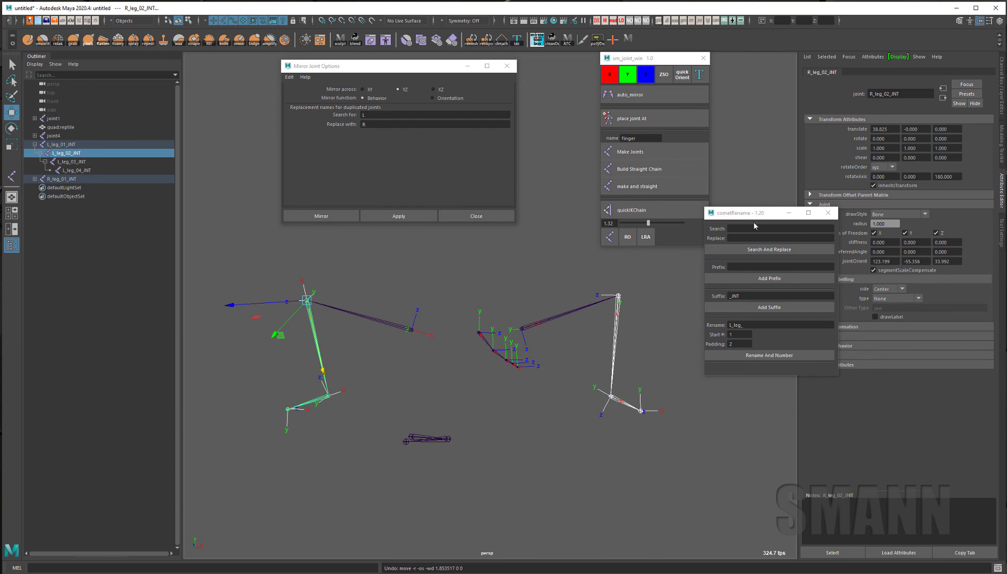
pyautogui.moveTo(758, 216); pyautogui.dragTo(715, 264)
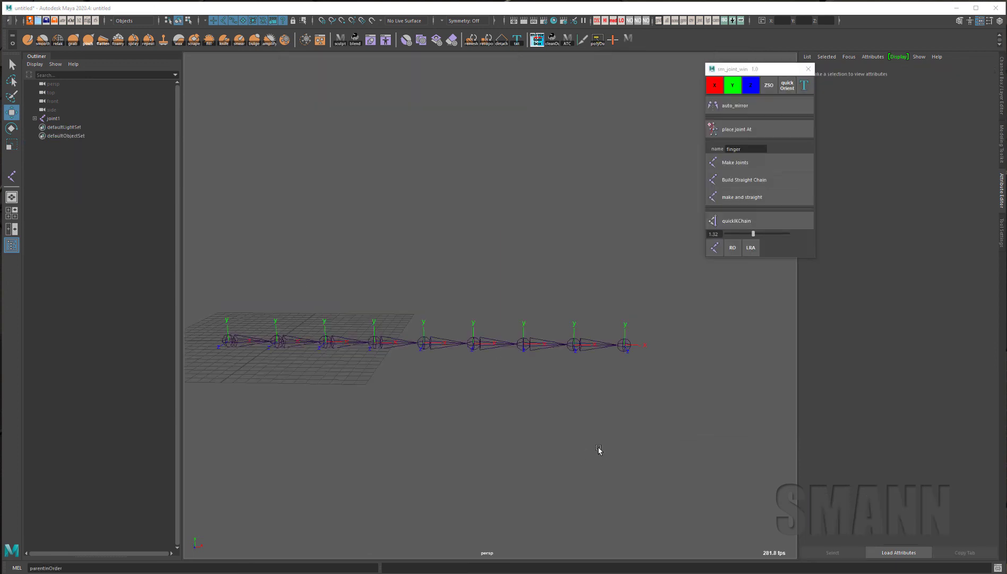
# Select the straight chain starting at joint1, close the joint tools window and clear the selection.
pyautogui.keyDown('alt'); pyautogui.moveTo(598, 450); pyautogui.dragTo(662, 401); pyautogui.keyUp('alt')
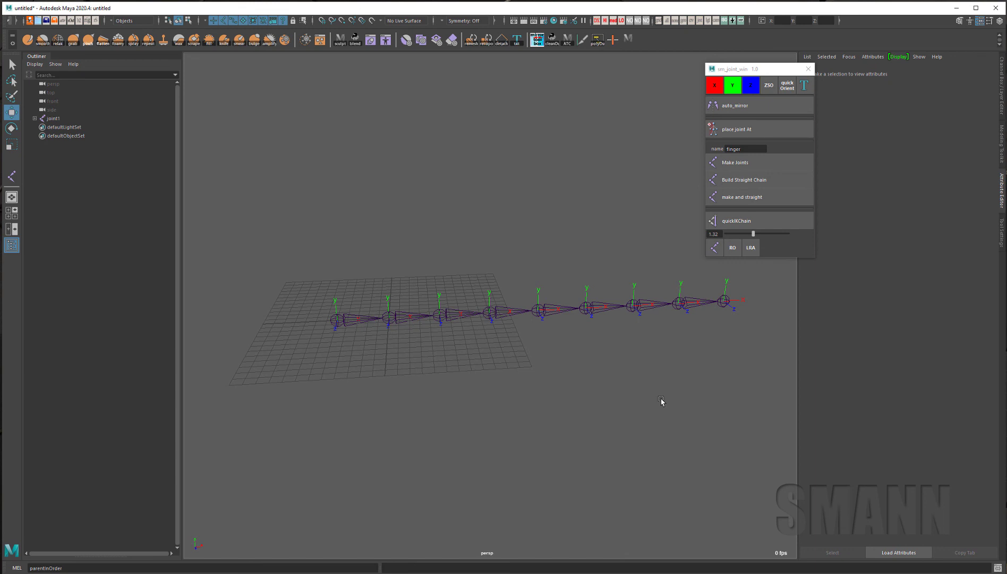
pyautogui.keyDown('alt'); pyautogui.moveTo(485, 414); pyautogui.dragTo(417, 472); pyautogui.keyUp('alt')
pyautogui.moveTo(317, 216); pyautogui.dragTo(333, 402)
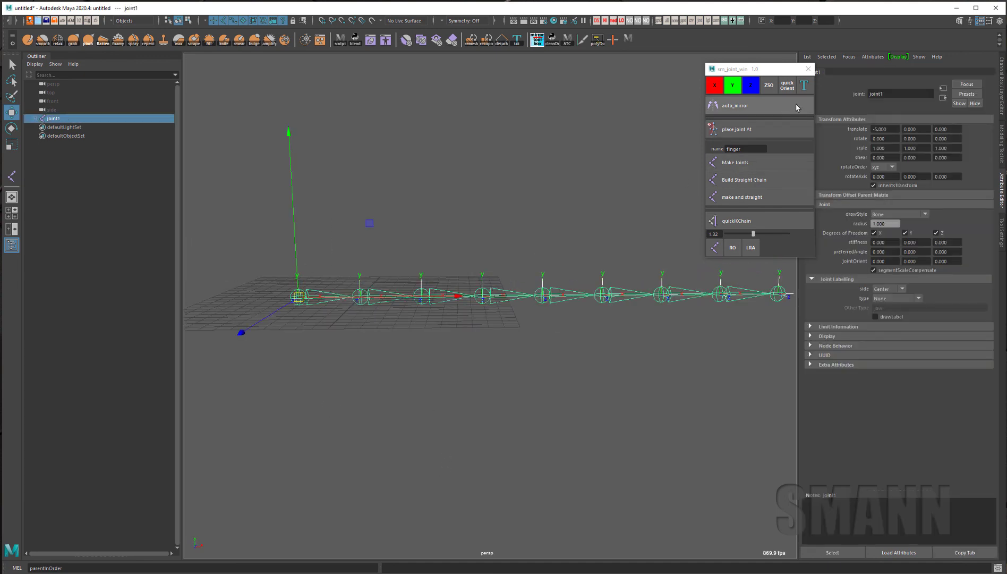
pyautogui.click(808, 68)
pyautogui.keyDown('alt'); pyautogui.moveTo(538, 391); pyautogui.dragTo(612, 400); pyautogui.keyUp('alt')
pyautogui.click(672, 420)
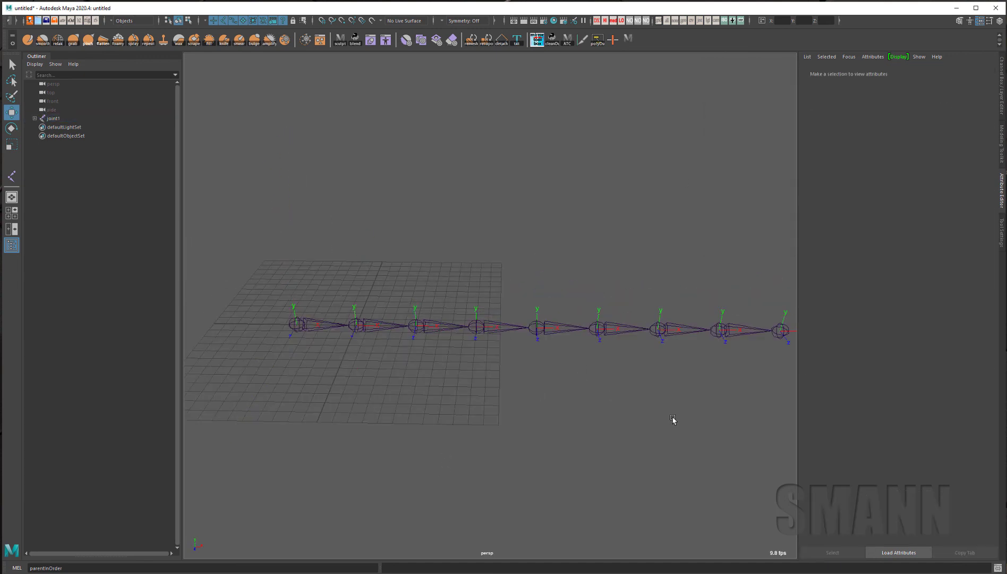
# Test-rotate joint5 through joint8 of the straight chain together about Z, undo the rotation and clear the selection.
pyautogui.keyDown('alt'); pyautogui.moveTo(673, 420); pyautogui.dragTo(647, 400); pyautogui.keyUp('alt')
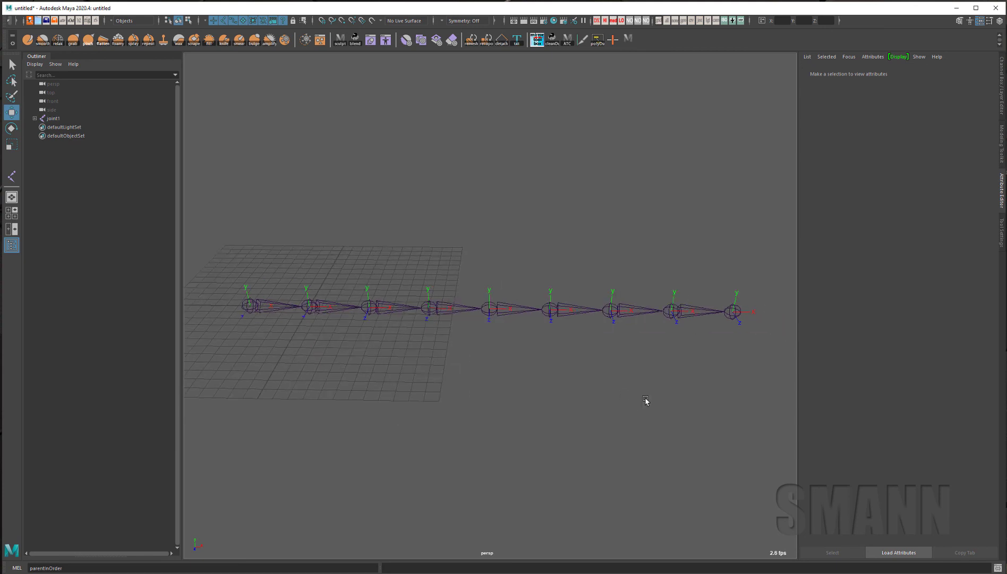
pyautogui.click(696, 312)
pyautogui.press('e')
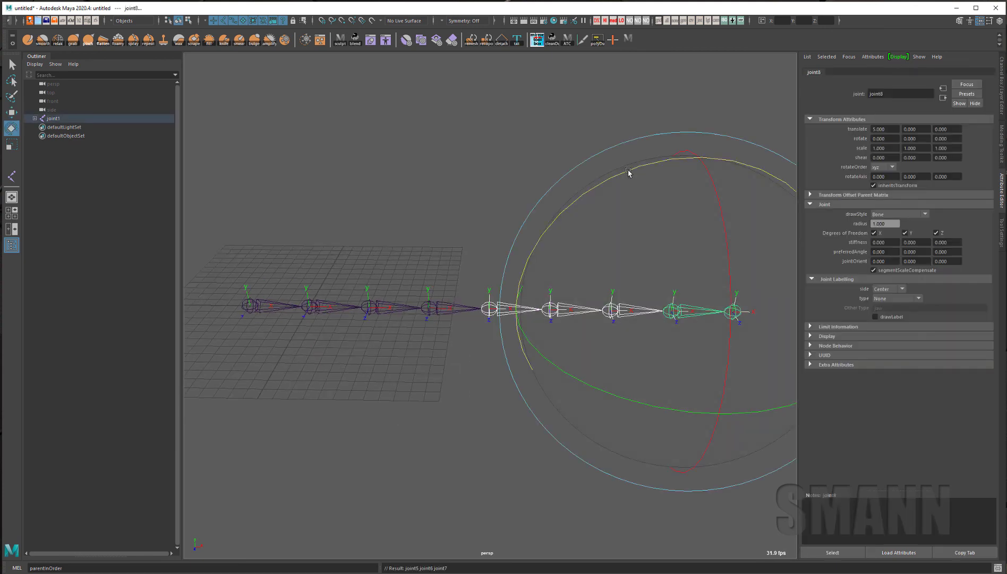
pyautogui.moveTo(632, 171); pyautogui.dragTo(559, 196)
pyautogui.hotkey('ctrl', 'z')
pyautogui.click(415, 185)
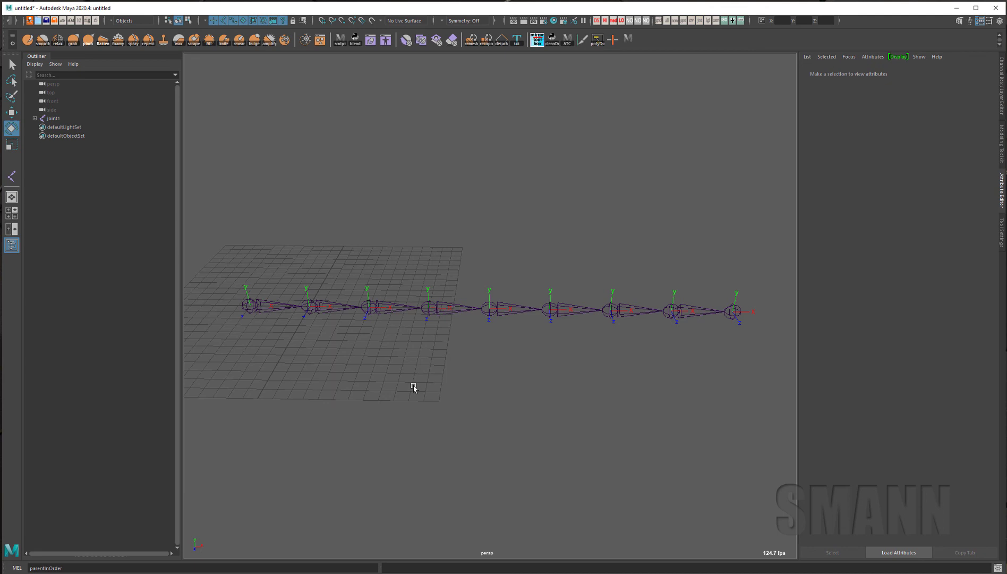
pyautogui.keyDown('alt'); pyautogui.moveTo(414, 387); pyautogui.dragTo(504, 409); pyautogui.keyUp('alt')
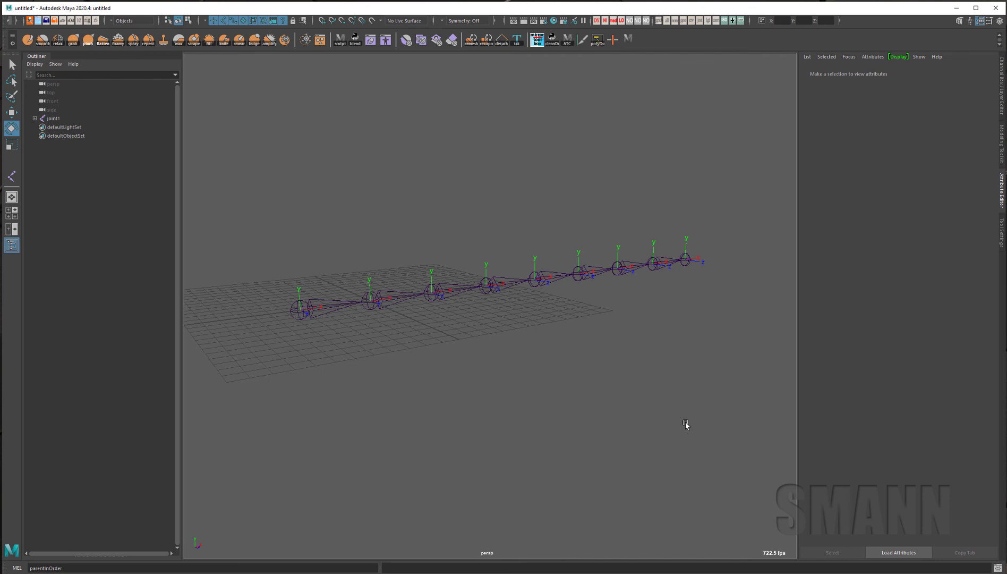
pyautogui.keyDown('alt'); pyautogui.moveTo(692, 396); pyautogui.dragTo(662, 399); pyautogui.keyUp('alt')
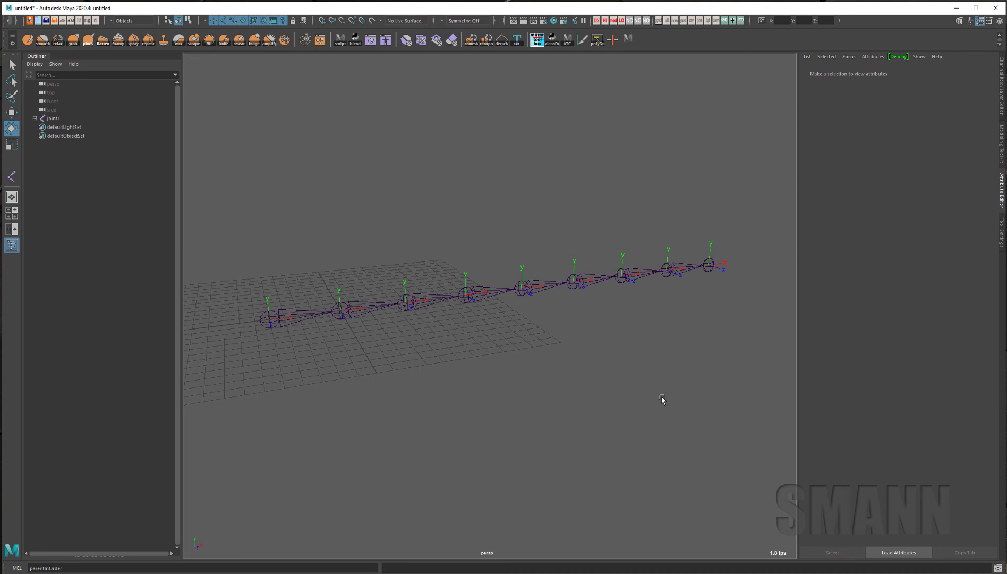
pyautogui.keyDown('alt'); pyautogui.moveTo(602, 426); pyautogui.dragTo(553, 178); pyautogui.keyUp('alt')
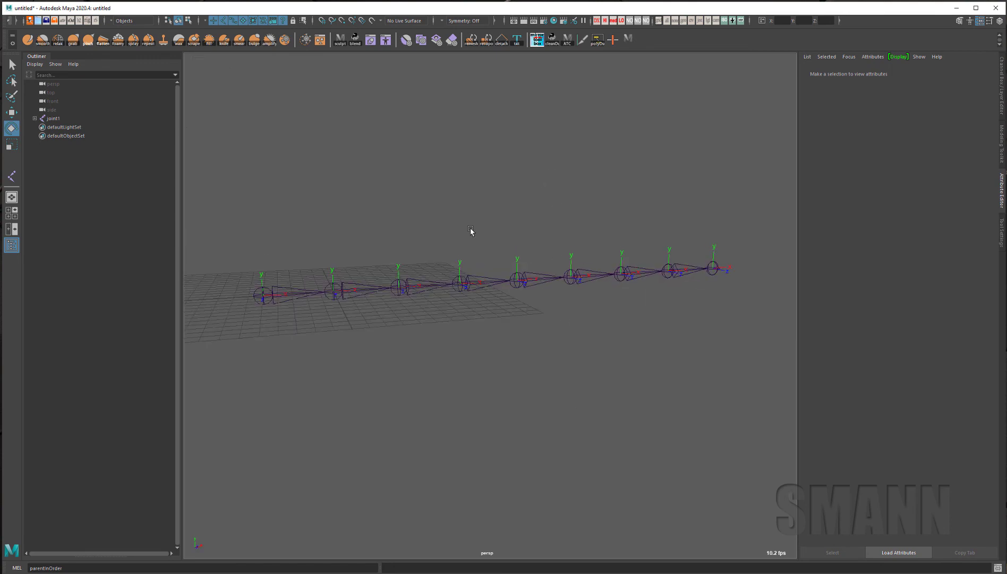